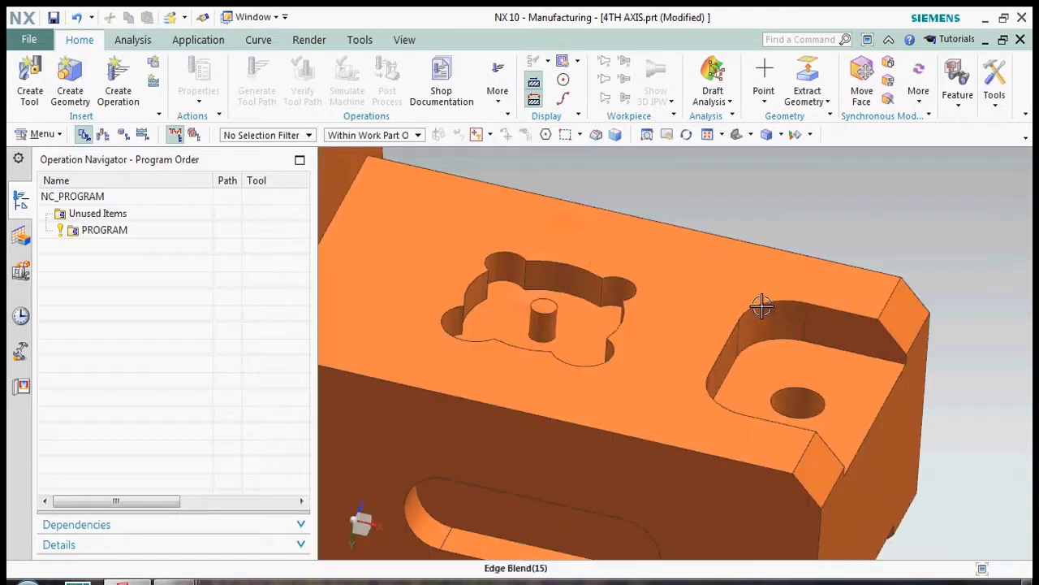
Create a mill_contour Cavity Mill operation in PROGRAM with MCS geometry and no tool assigned
middle_click_drag(697, 354, 868, 391)
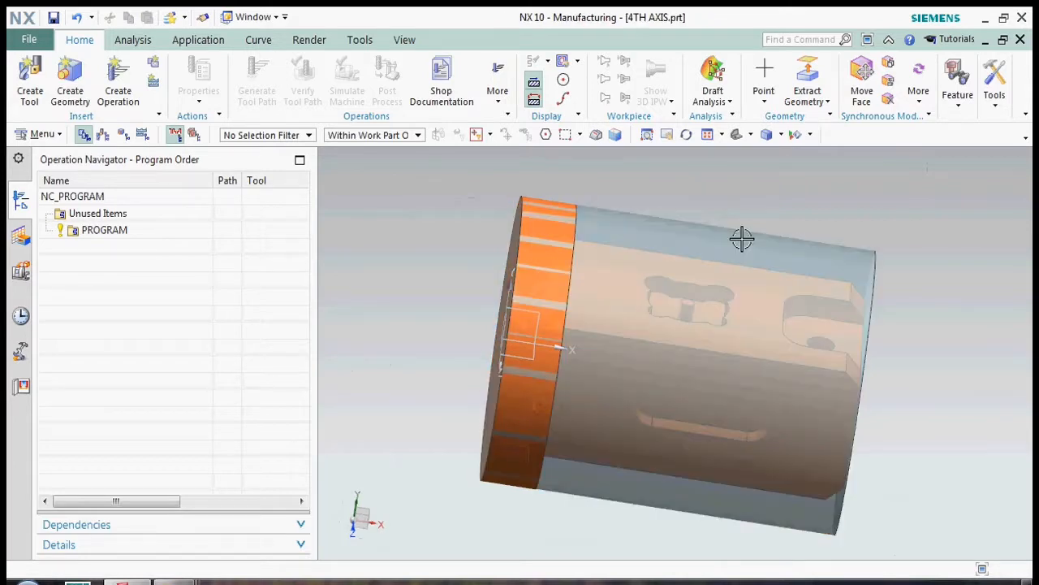
middle_click_drag(739, 239, 739, 336)
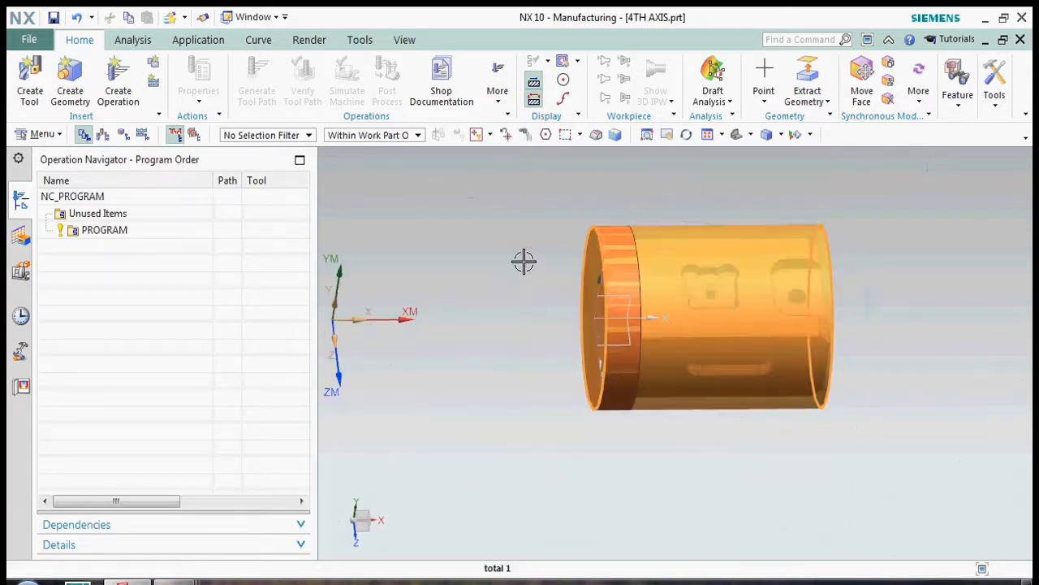
right_click(165, 234)
mouse_move(200, 427)
left_click(315, 431)
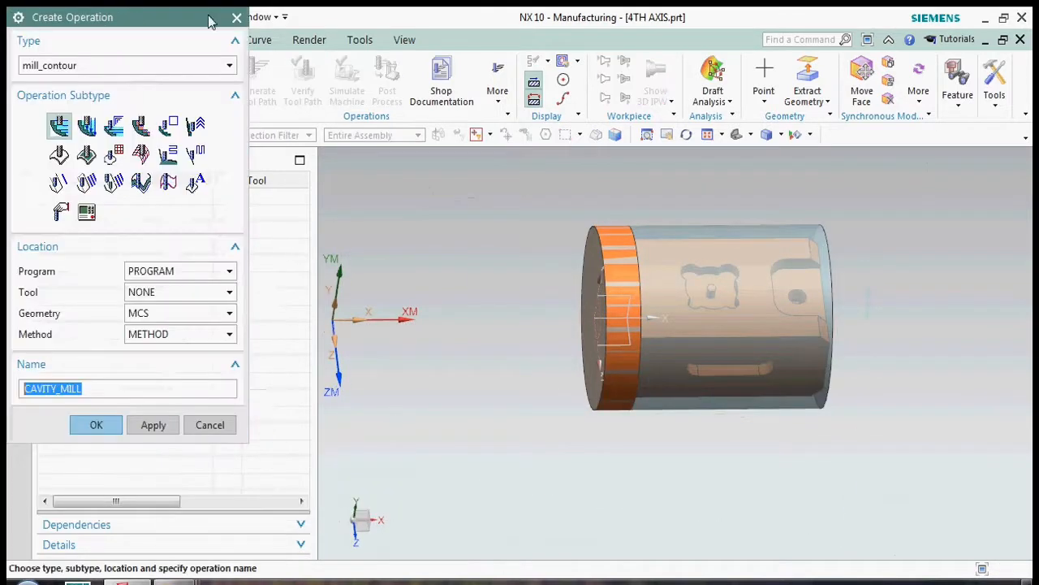
left_click(94, 424)
Edit the operation's MCS, placing its origin at X 280, Y 0, Z 50 on the free end of the part
left_click(141, 65)
left_click(142, 65)
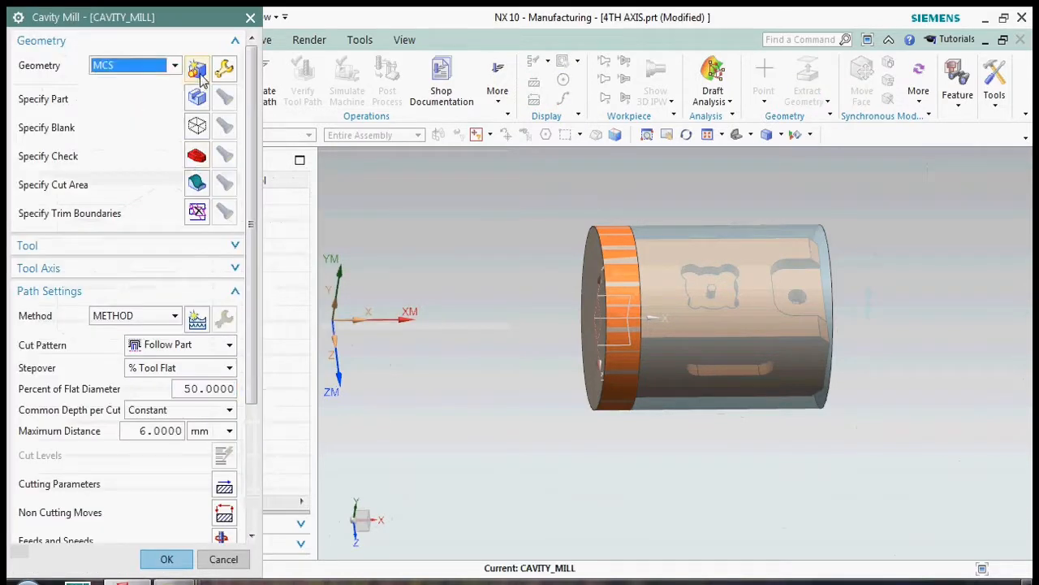
left_click(156, 66)
left_click(156, 66)
left_click(225, 70)
middle_click_drag(854, 289, 752, 259)
key("F8")
scroll(573, 232, "down", 3)
scroll(793, 310, "up", 3)
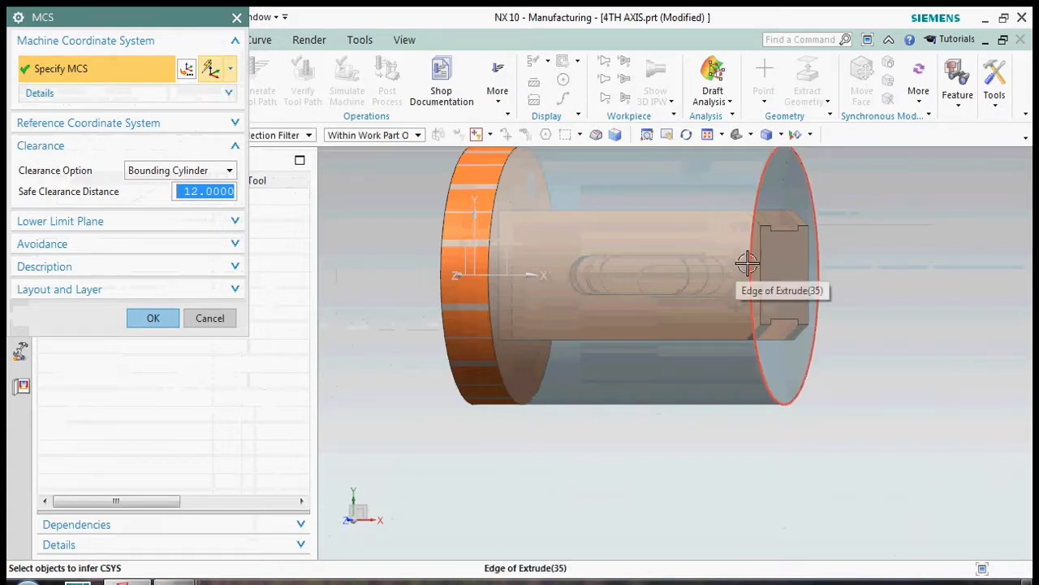
left_click(211, 69)
left_click(747, 287)
key("F8")
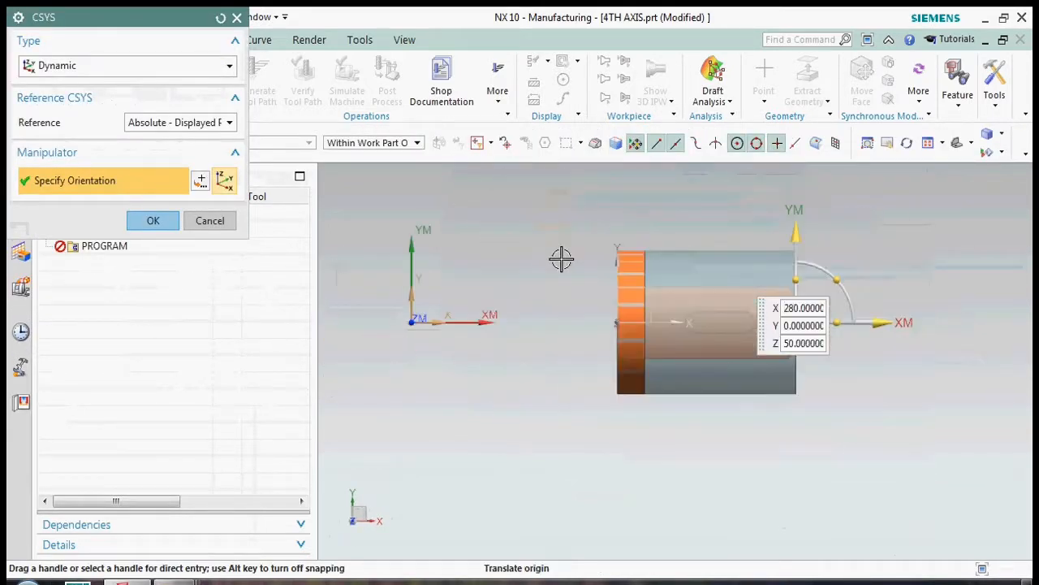
scroll(564, 249, "down", 3)
scroll(720, 313, "up", 6)
middle_click_drag(669, 314, 659, 236)
scroll(659, 284, "down", 4)
scroll(726, 266, "up", 4)
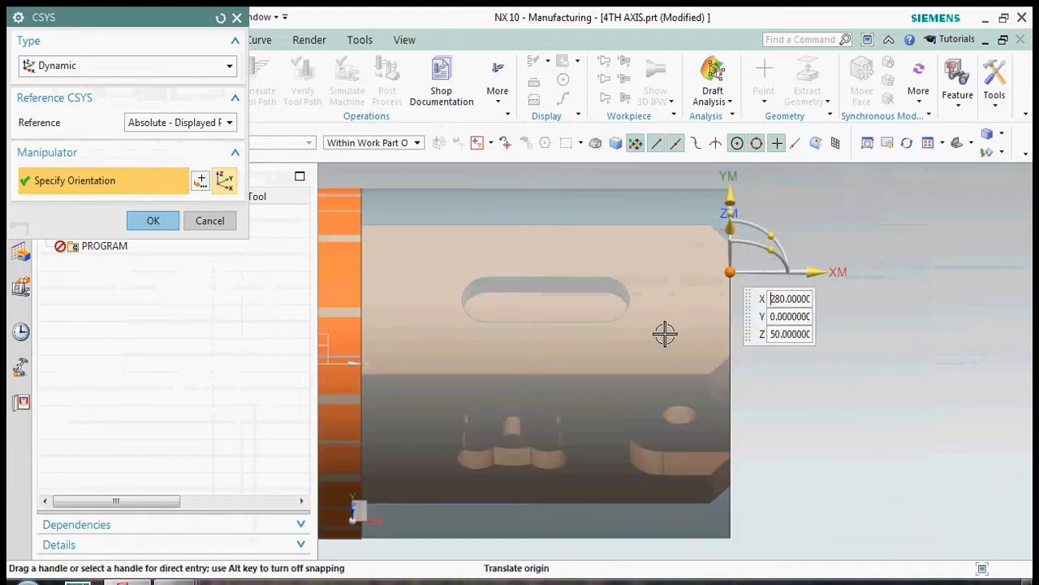
middle_click_drag(671, 334, 642, 330)
left_click(154, 221)
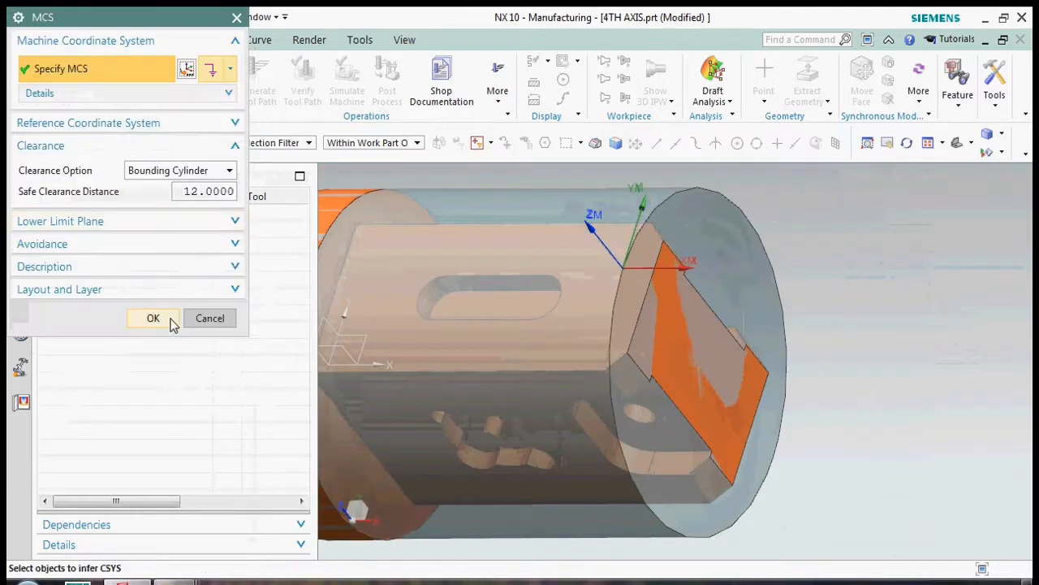
left_click(156, 319)
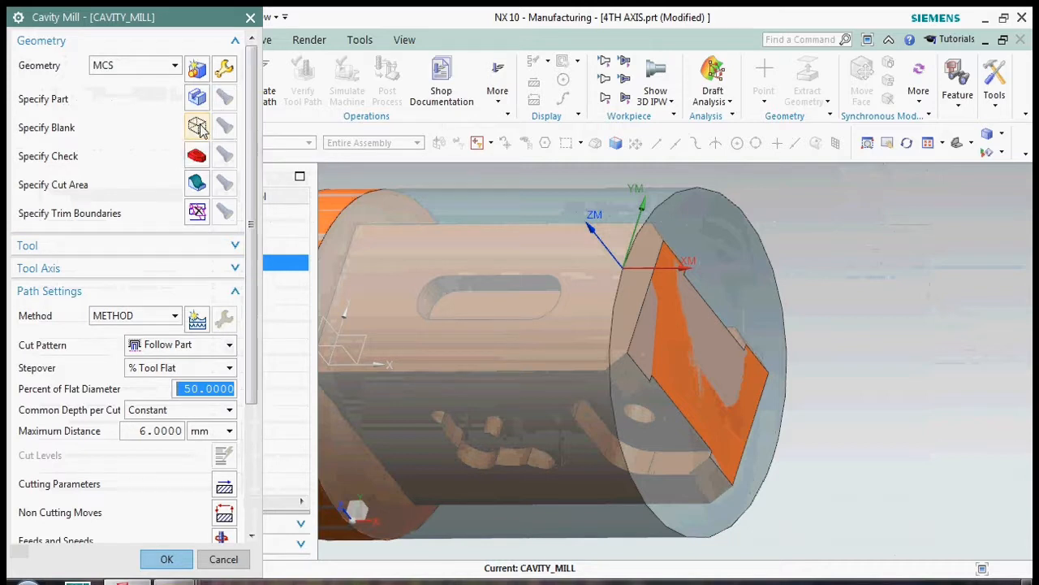
Specify the transparent cylinder as the blank and the solid body inside it as the part
left_click(196, 126)
left_click(468, 255)
left_click(154, 338)
left_click(197, 98)
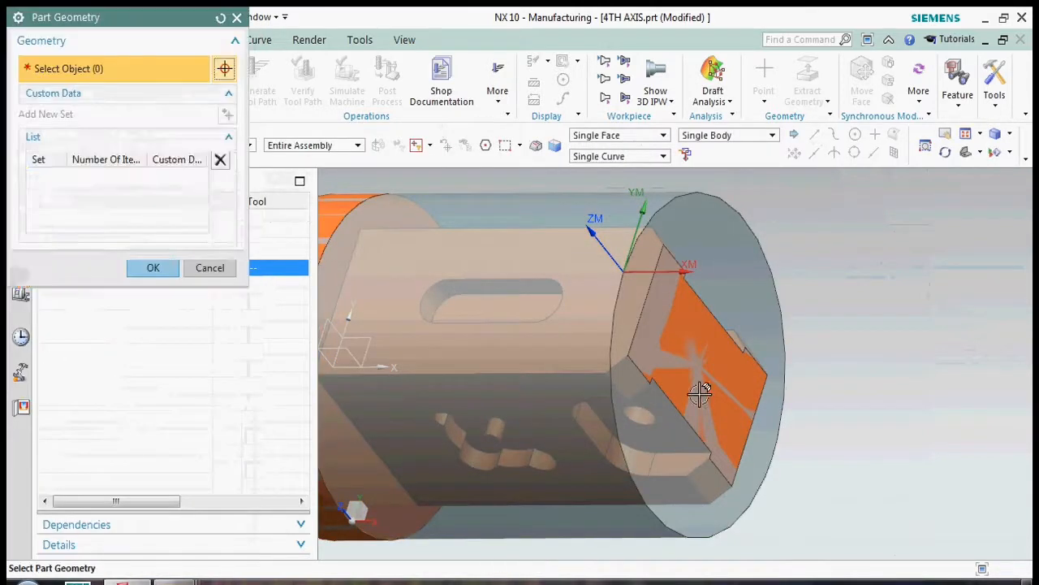
left_click(696, 390)
left_click(153, 338)
Create a milling tool named 12FEM for the Cavity Mill operation
left_click(155, 245)
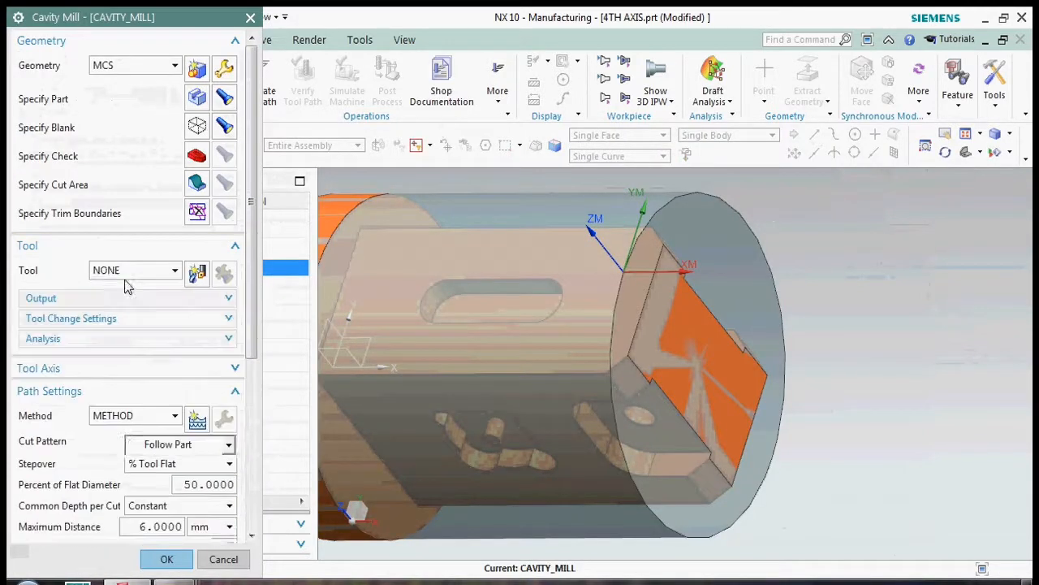
left_click(198, 269)
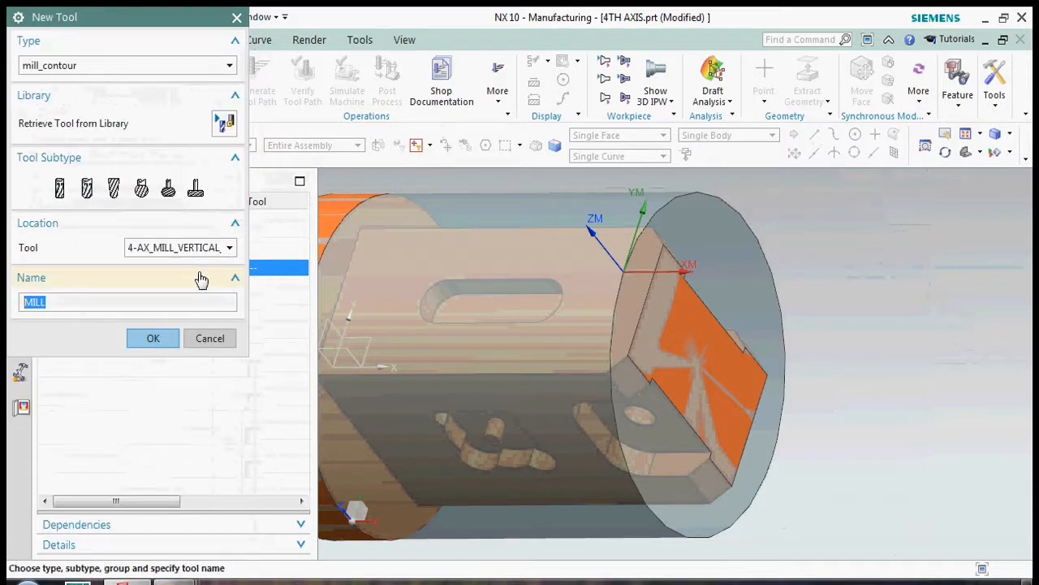
key("Return")
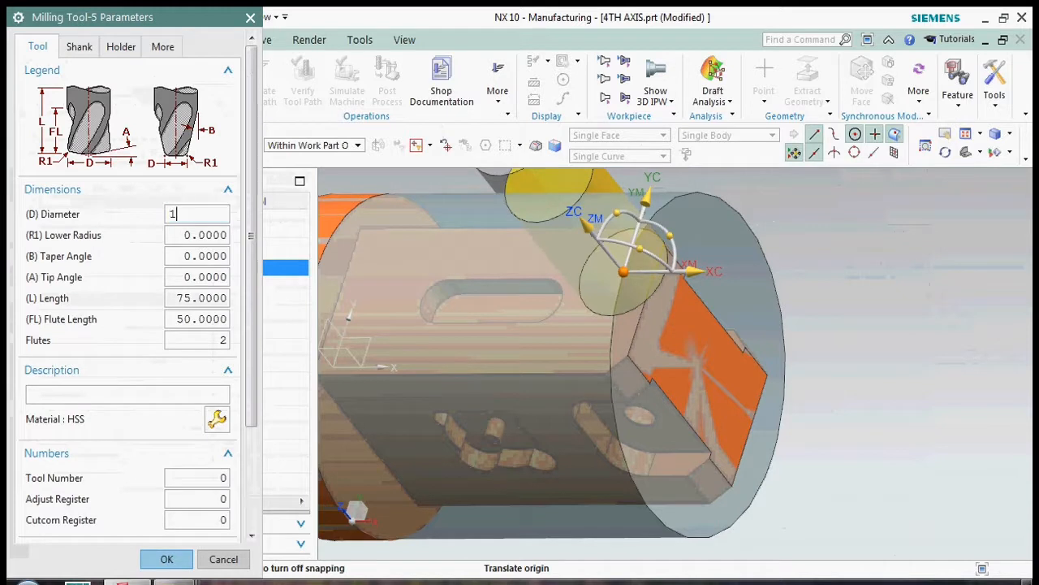
left_click(167, 559)
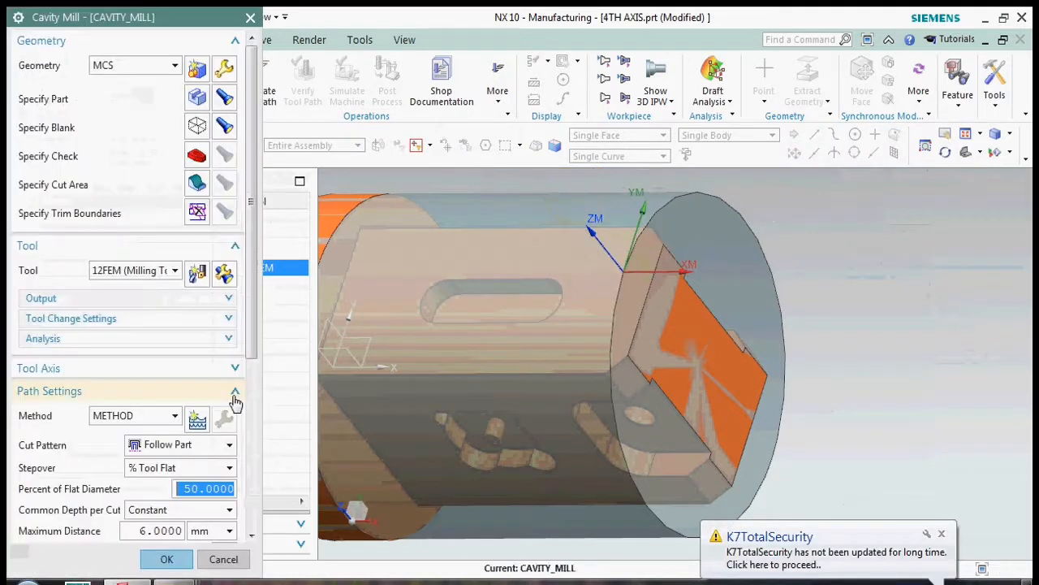
Set the maximum distance per cut to 3 mm and generate the Cavity Mill tool path
scroll(194, 360, "down", 5)
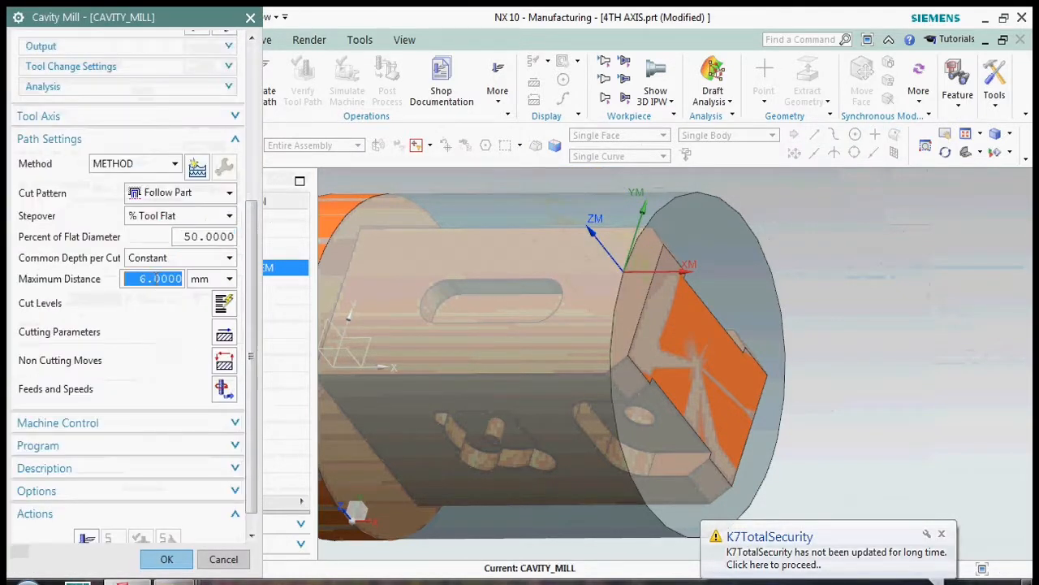
type("3.")
left_click(224, 388)
left_click(208, 382)
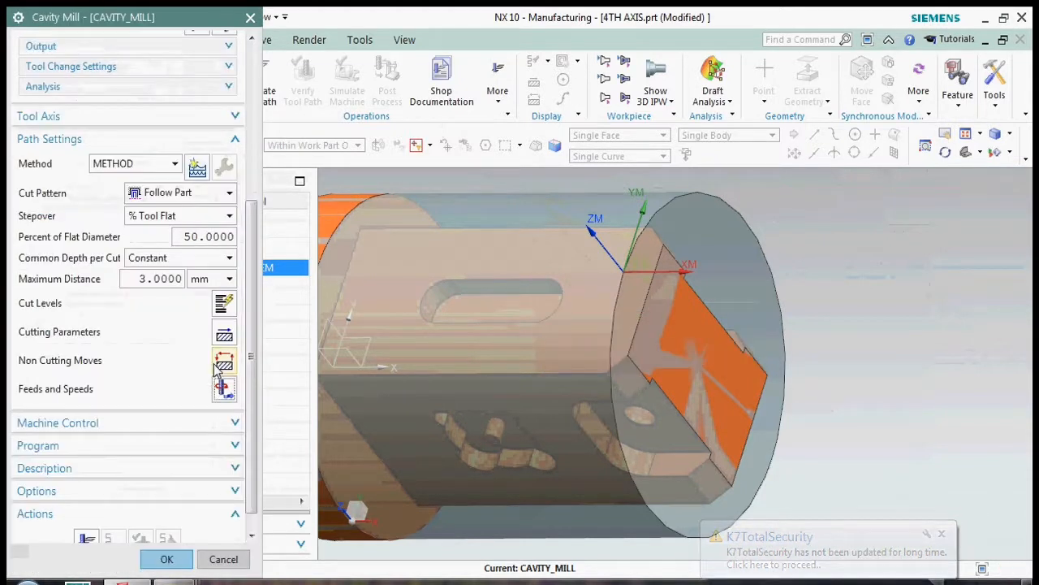
scroll(106, 479, "down", 1)
left_click(86, 520)
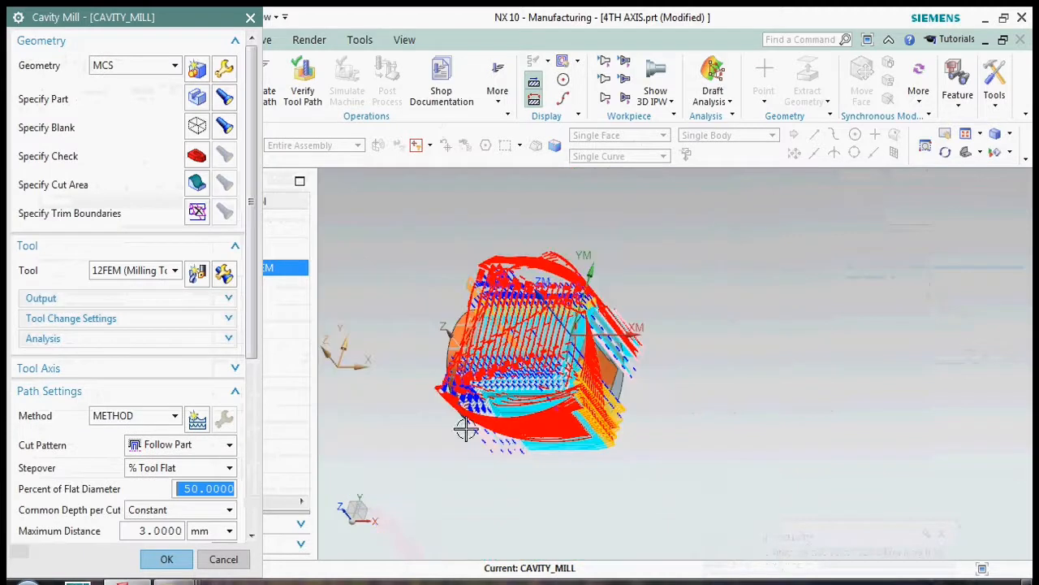
Delete cut level ranges 4, 3 and 2, keeping only the first range of 15 mm depth
left_click(224, 303)
scroll(147, 443, "down", 2)
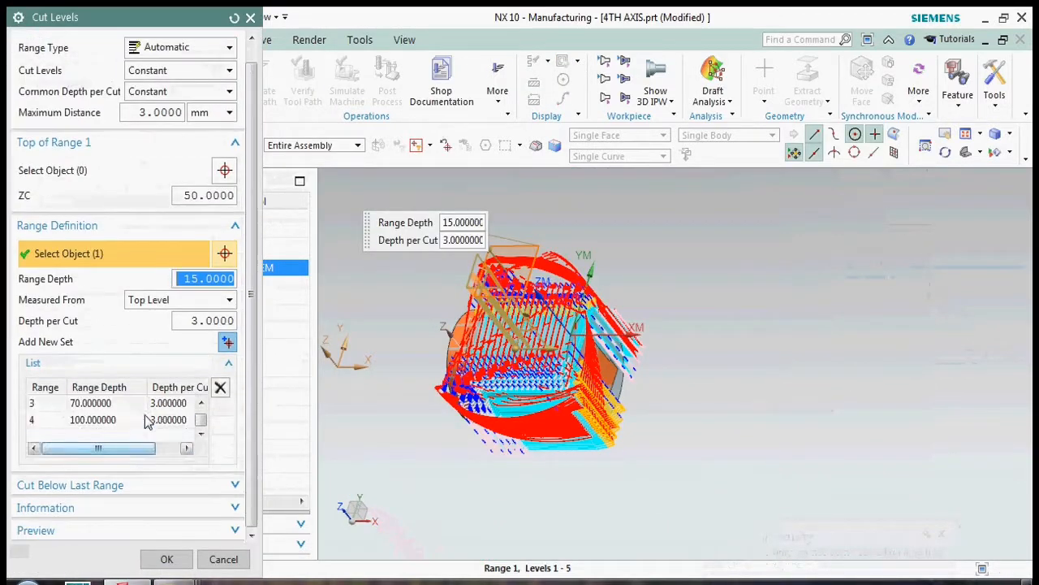
left_click(146, 419)
left_click(220, 387)
left_click(220, 387)
left_click(412, 317)
right_click(413, 317)
left_click(471, 70)
scroll(536, 355, "up", 2)
mouse_move(536, 355)
middle_mouse_down()
mouse_move(543, 336)
mouse_move(532, 335)
middle_mouse_up()
scroll(532, 334, "up", 2)
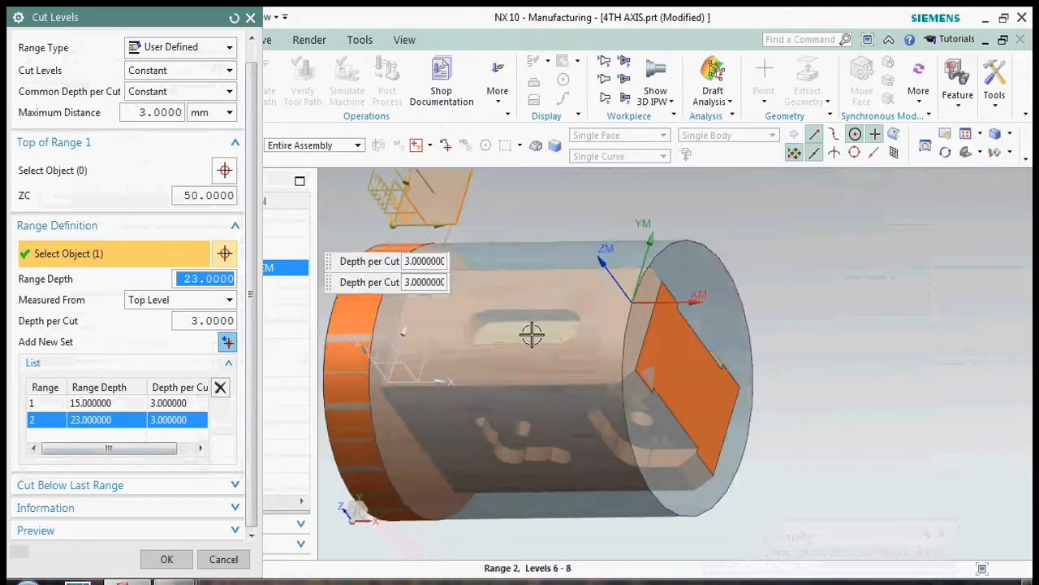
left_click(220, 388)
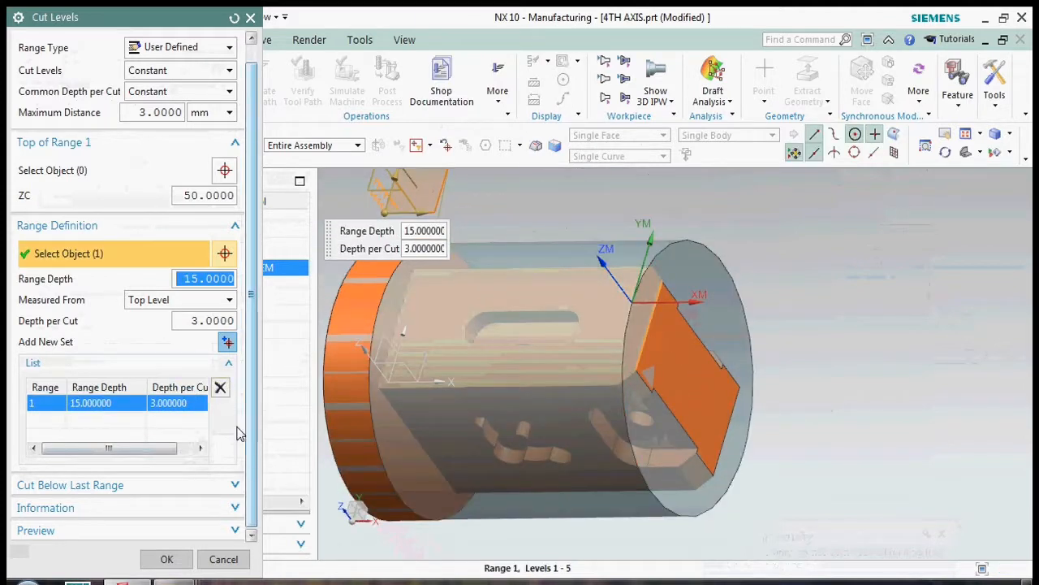
left_click(166, 560)
Regenerate the Cavity Mill tool path with the reduced cut levels and accept the operation
scroll(184, 418, "down", 1)
left_click(86, 520)
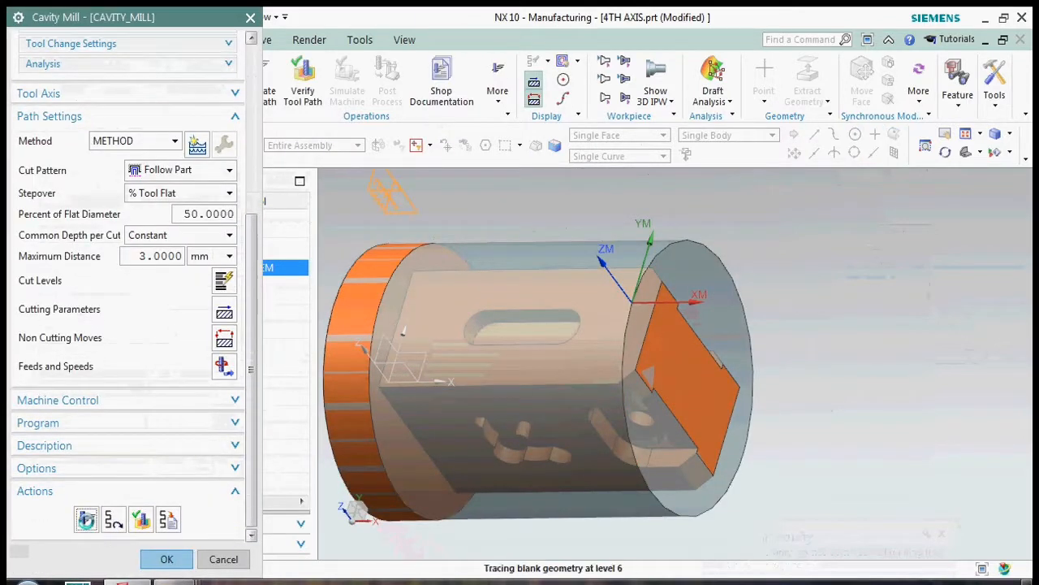
left_click(166, 559)
Verify the Cavity Mill tool path by playing its 2D Dynamic material removal simulation
middle_click_drag(622, 344, 599, 296)
right_click(203, 246)
mouse_move(247, 466)
left_click(361, 466)
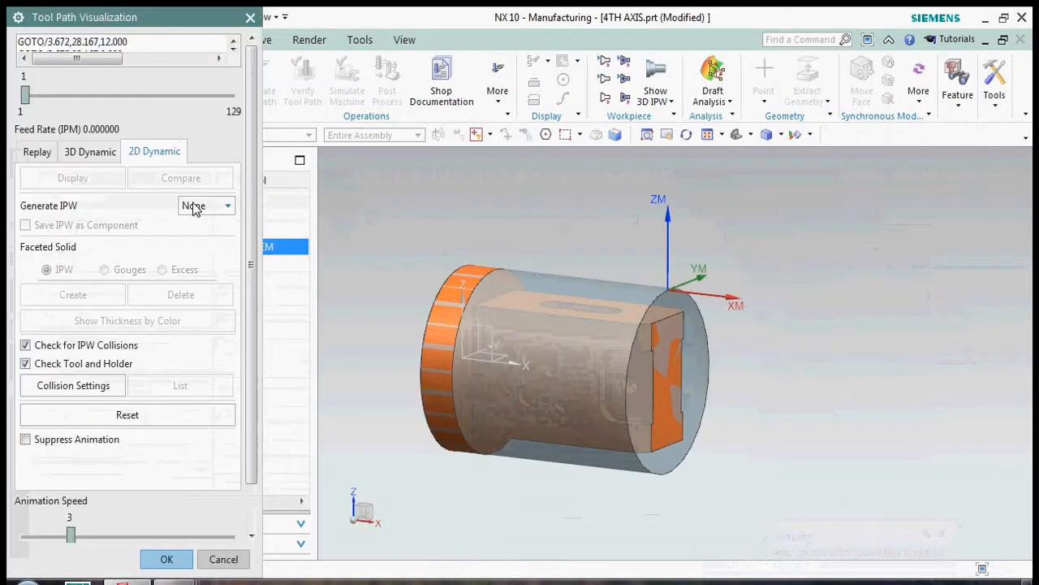
scroll(111, 505, "down", 2)
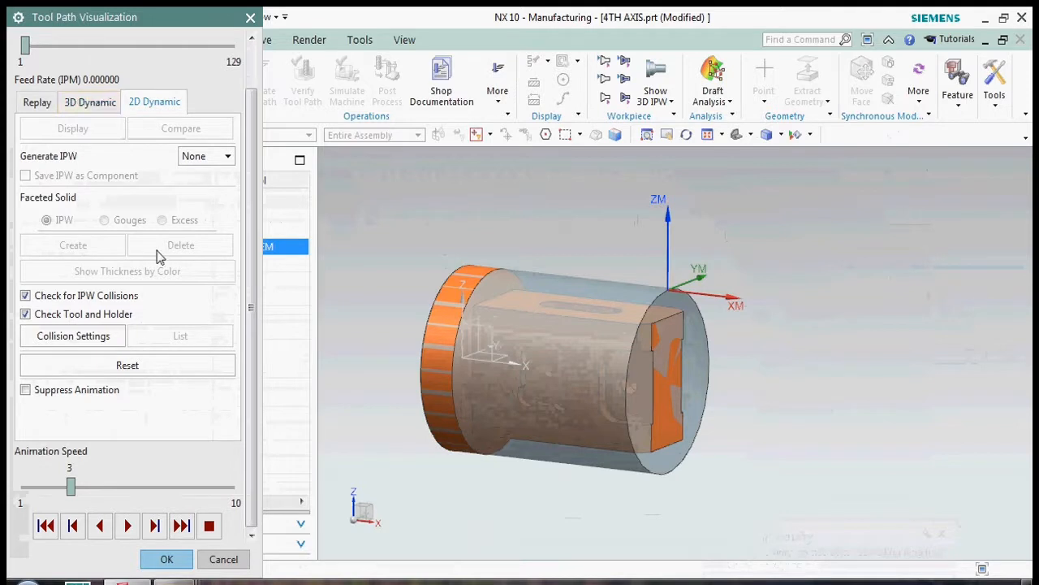
left_click(127, 526)
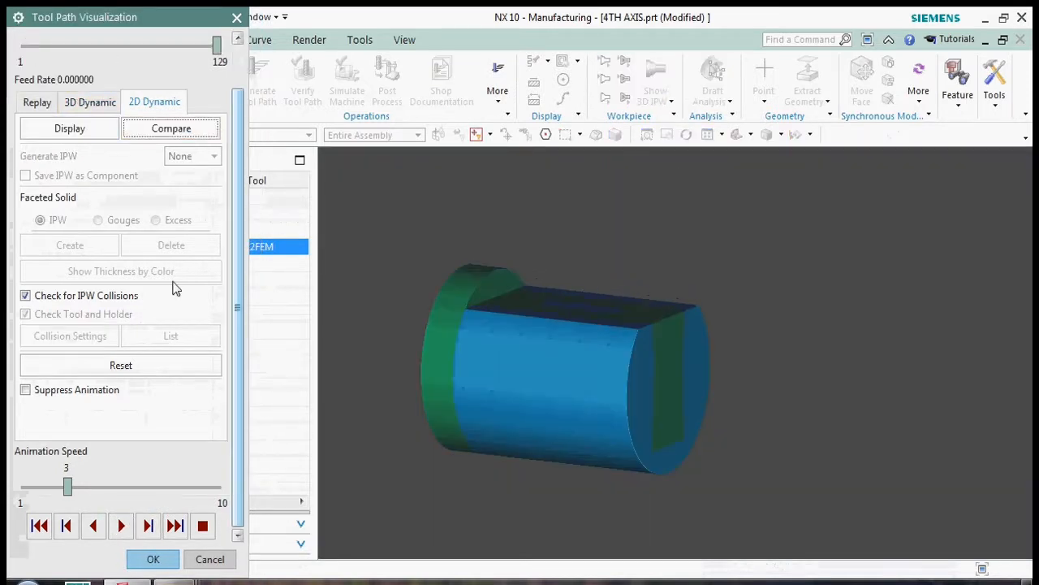
left_click(153, 559)
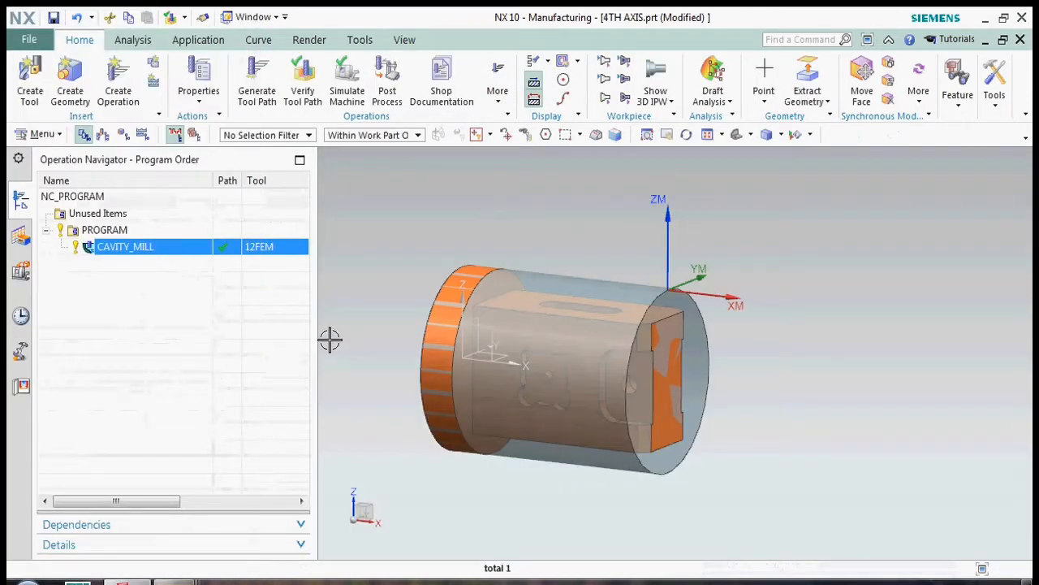
Check the corner radius of the slot in the flat face with the Geometric Properties analysis
middle_click_drag(496, 295, 502, 328)
left_click(191, 315)
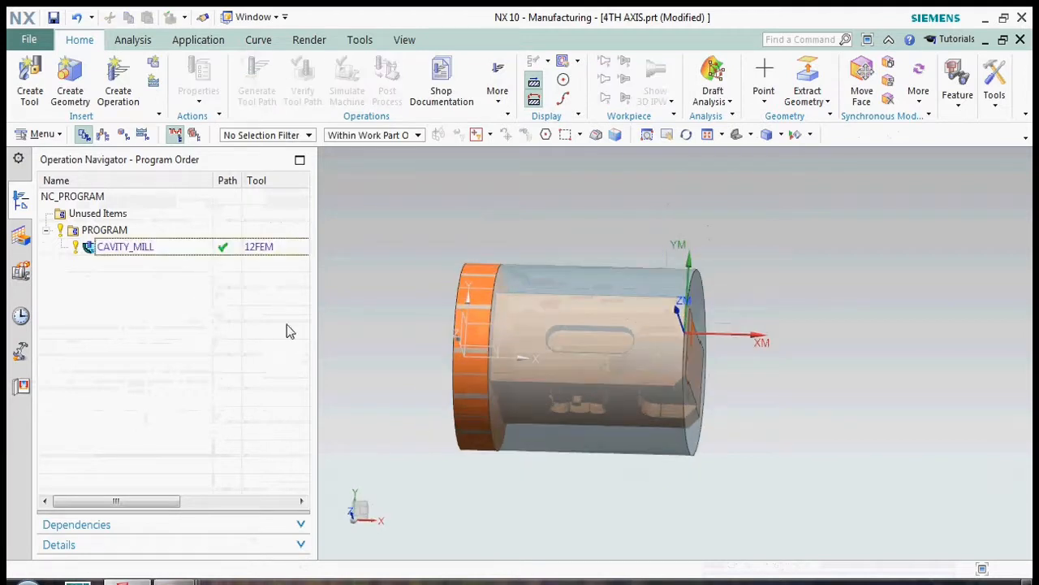
left_click(43, 134)
mouse_move(46, 301)
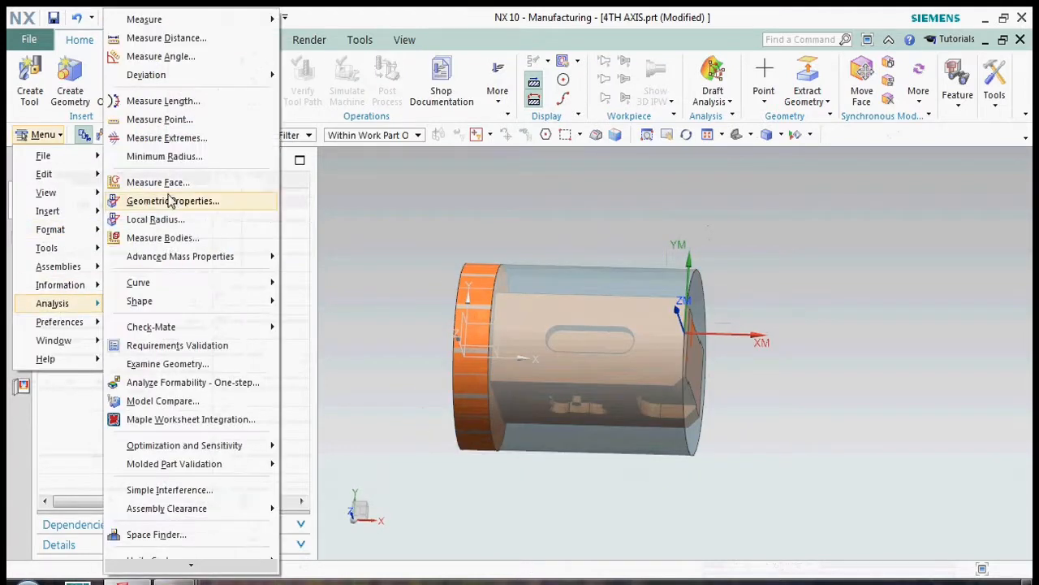
left_click(170, 201)
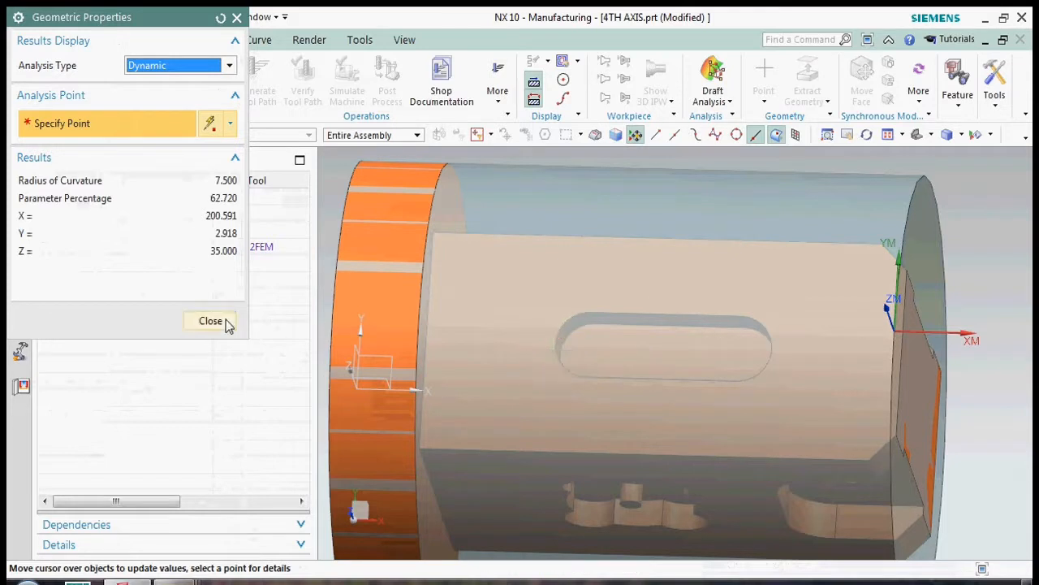
left_click(225, 322)
Insert a mill_planar Planar Profile operation in PROGRAM with MCS geometry
right_click(183, 246)
mouse_move(243, 418)
left_click(335, 418)
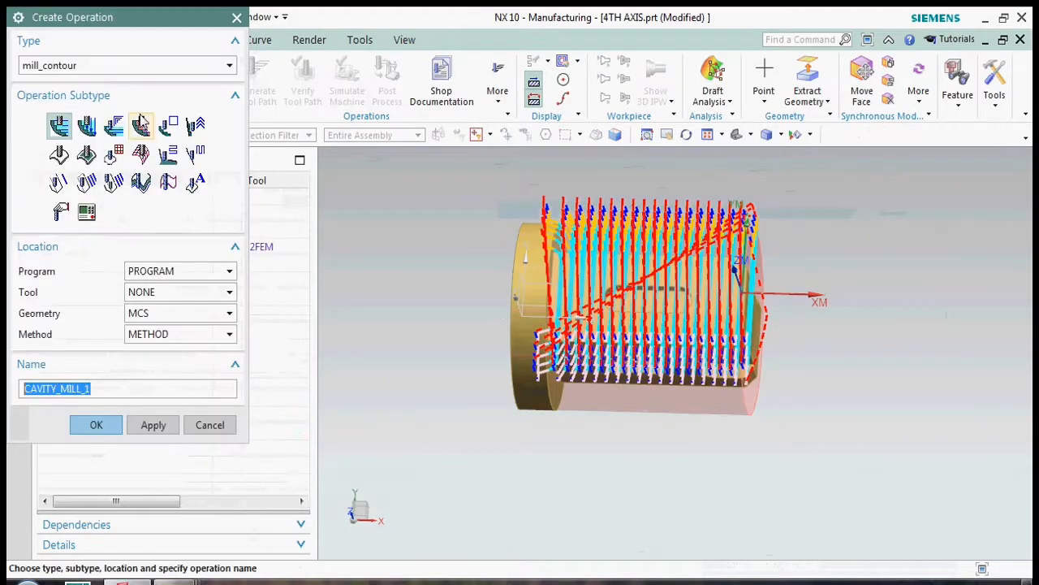
left_click(113, 65)
left_click(106, 82)
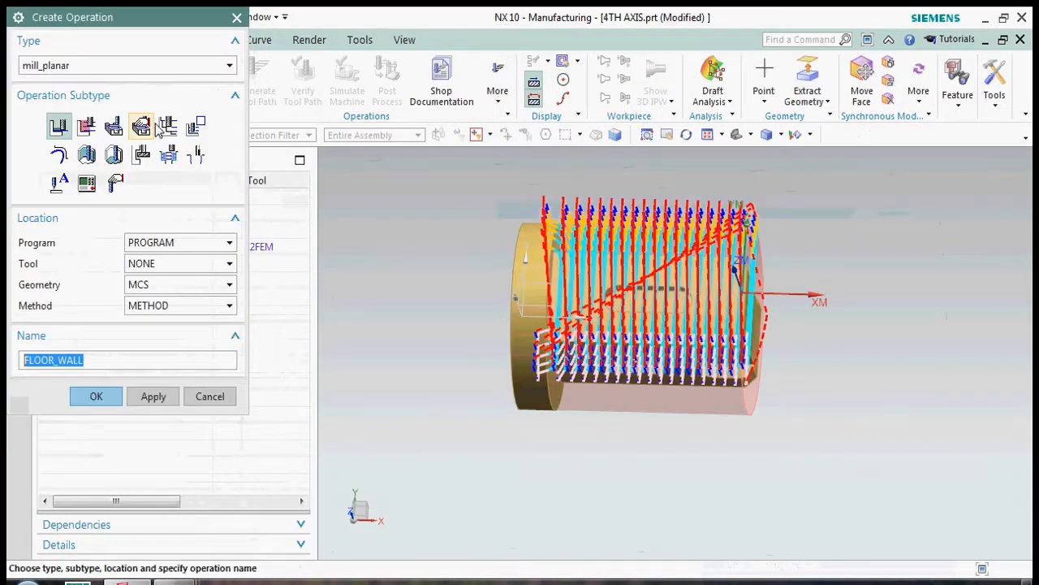
left_click(197, 126)
left_click(96, 396)
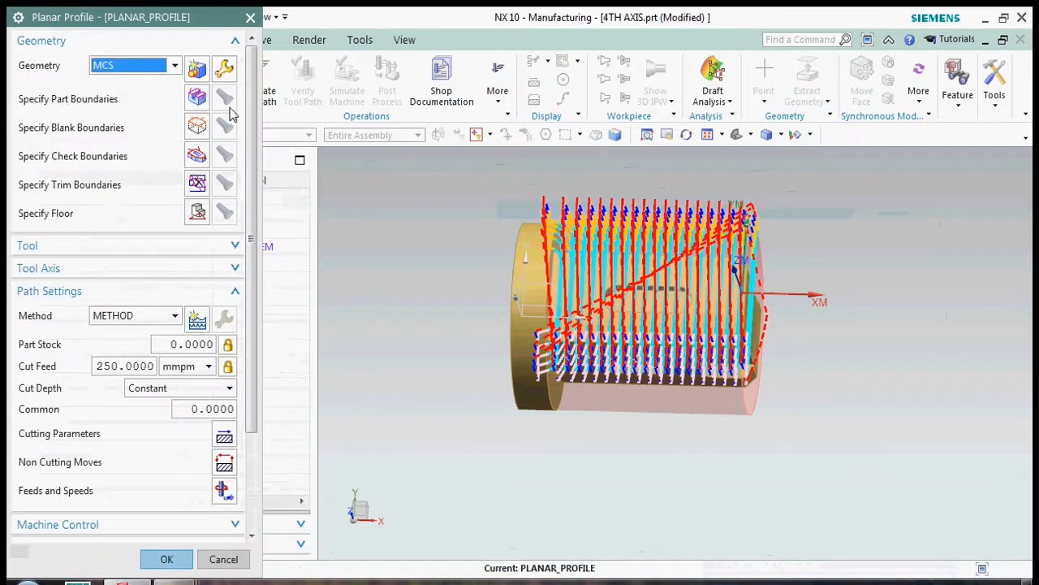
Begin defining the Planar Profile part boundary from curves and edges with a User-Defined plane
left_click(198, 98)
left_click(197, 43)
left_click(186, 63)
left_click(197, 63)
left_click(195, 81)
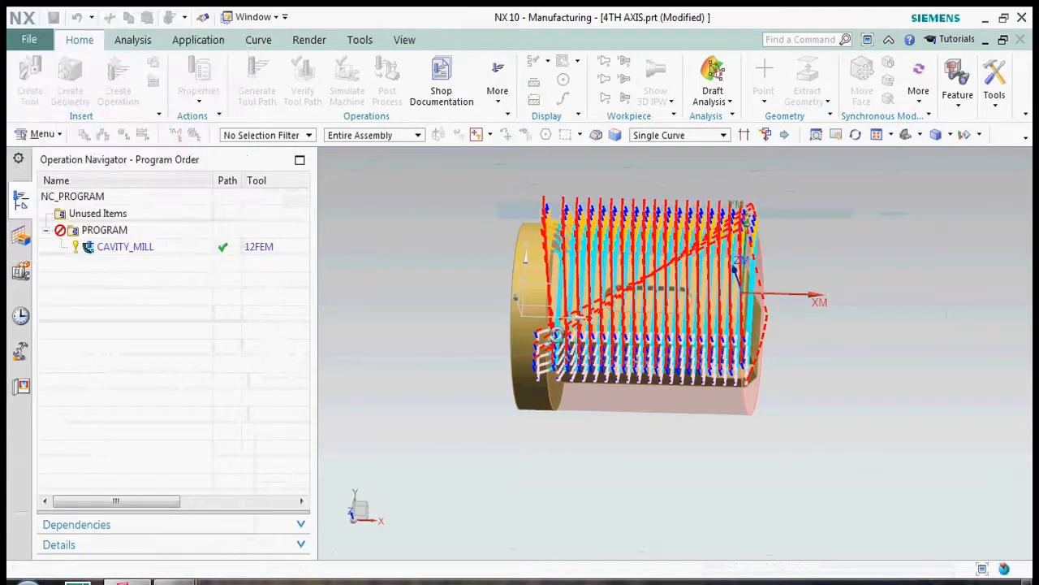
Define the boundary plane on the flat face containing the slot with an offset distance of 0.2 mm
right_click(475, 219)
left_click(500, 276)
scroll(690, 309, "up", 5)
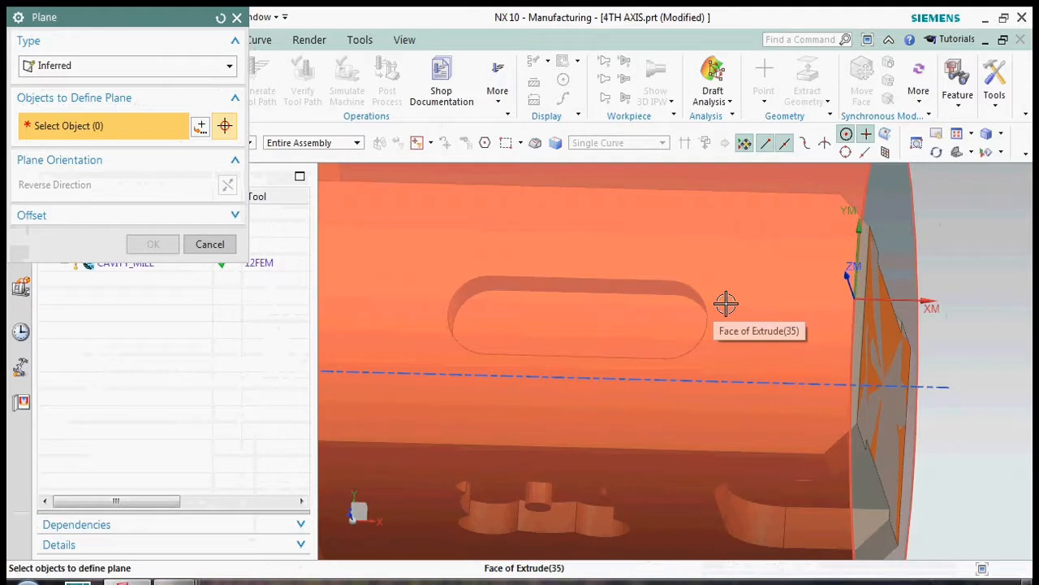
left_click(726, 304)
left_click(779, 327)
scroll(759, 370, "down", 5)
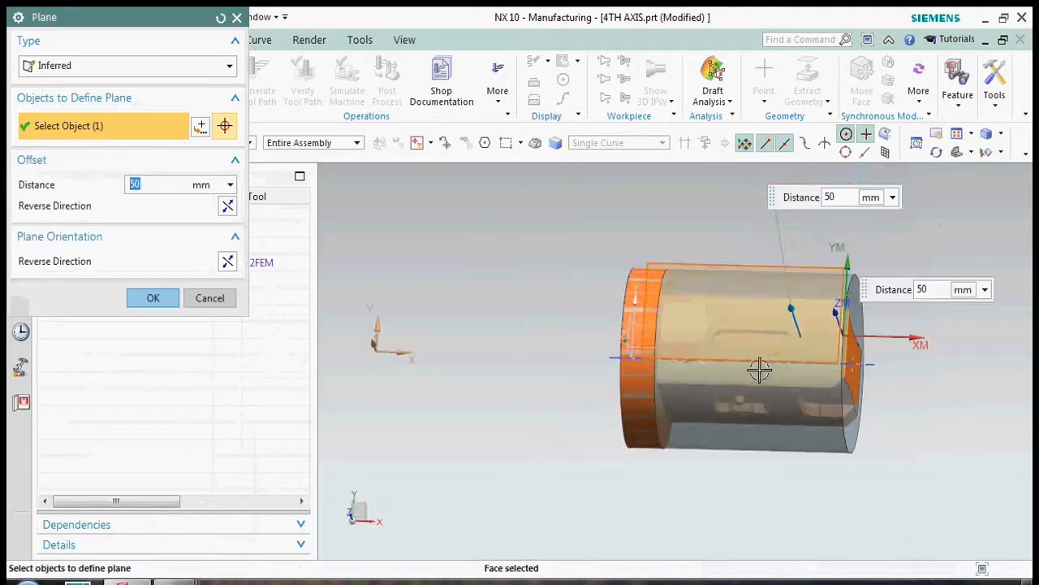
middle_click_drag(759, 369, 626, 308)
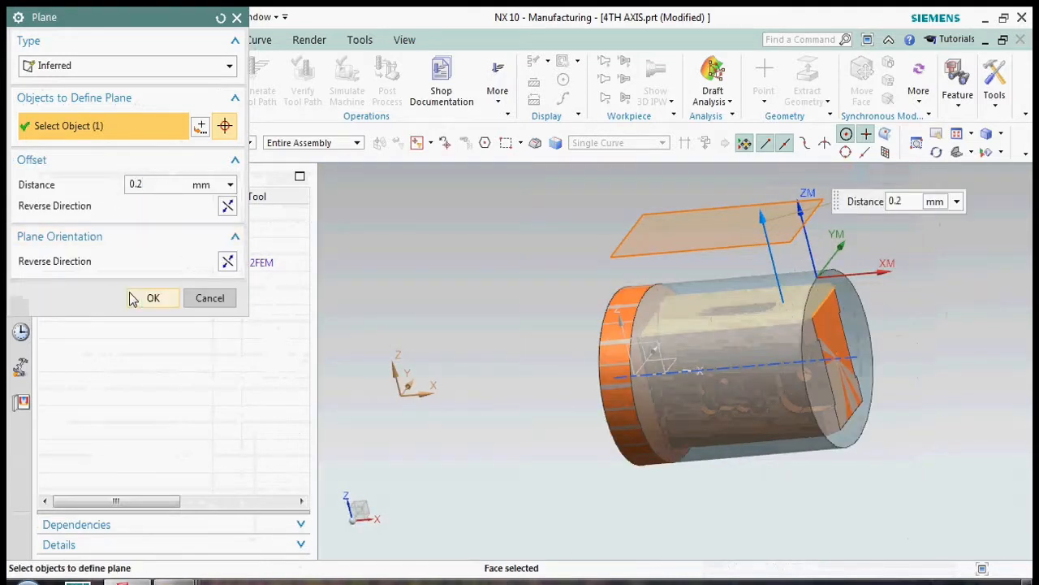
left_click(153, 299)
Set the material side to Outside and create a closed part boundary from the four edges of the slot
left_click(220, 87)
left_click(213, 115)
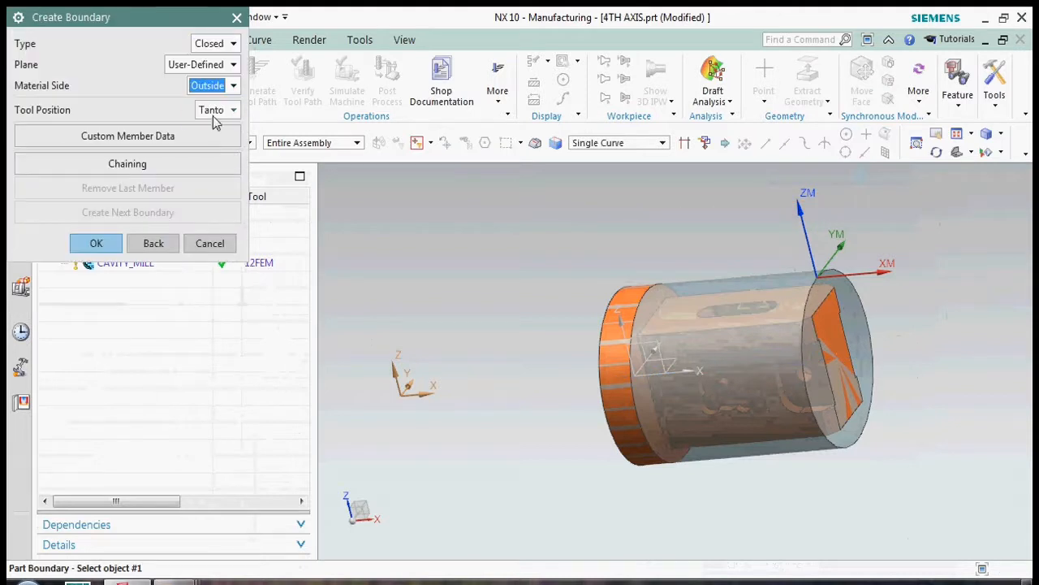
scroll(740, 303, "up", 5)
left_click(692, 298)
left_click(613, 302)
left_click(684, 335)
left_click(823, 309)
scroll(775, 339, "down", 5)
middle_click_drag(775, 339, 766, 427)
scroll(767, 427, "up", 6)
scroll(685, 355, "down", 5)
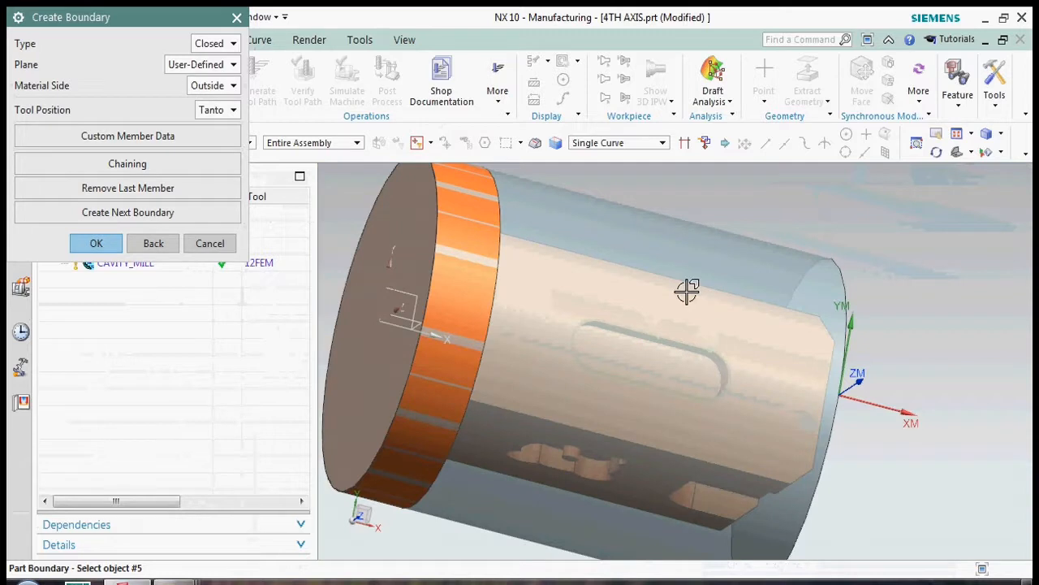
left_click(96, 244)
left_click(95, 334)
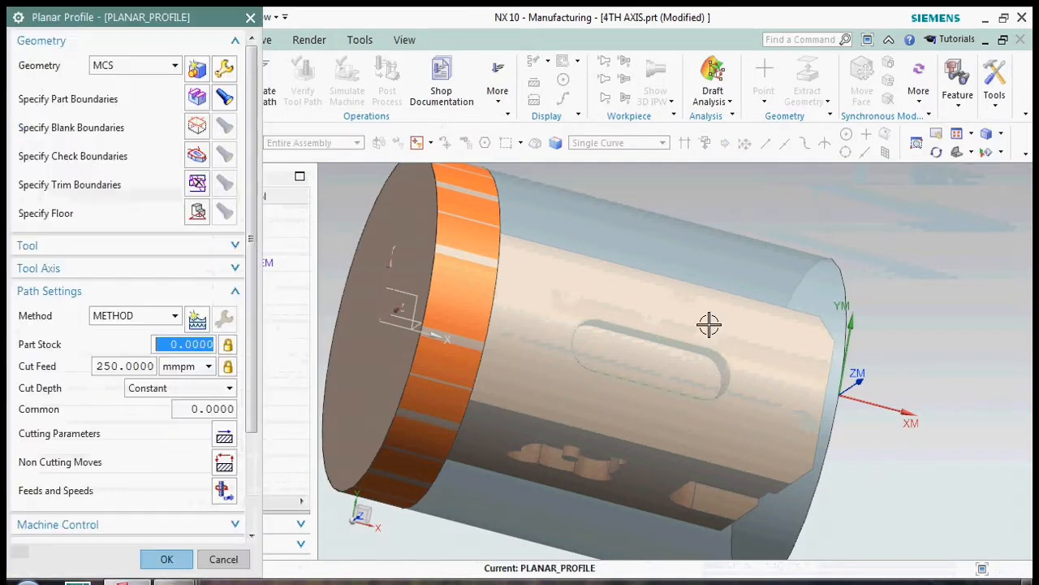
Hide the transparent cylindrical blank around the part
key("ctrl+b")
left_click(803, 285)
middle_click(800, 287)
Specify the bottom face of the slot as the floor of the Planar Profile operation
left_click(199, 217)
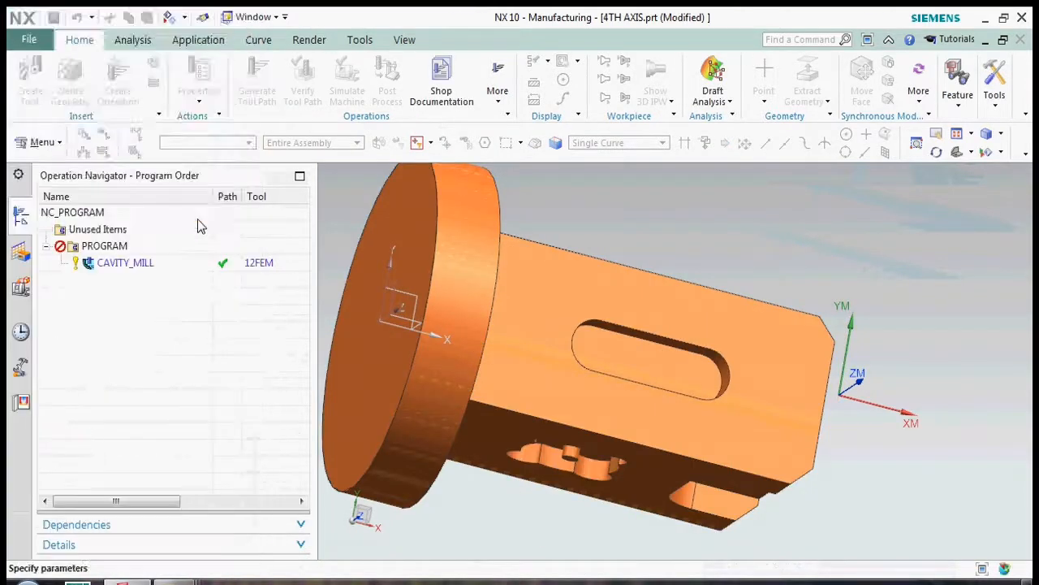
left_click(580, 352)
left_click(148, 260)
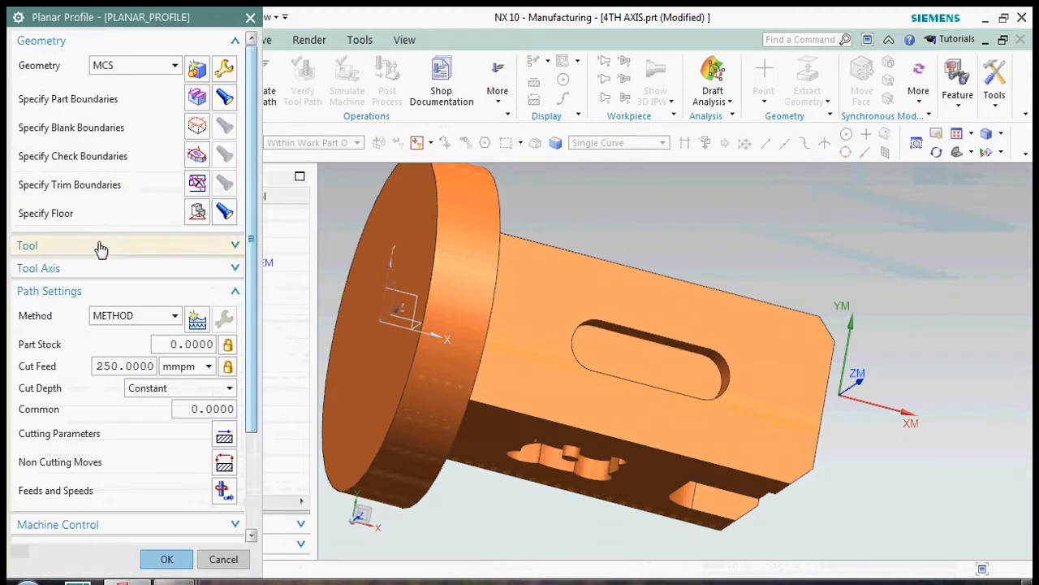
Assign the 12FEM milling tool to the Planar Profile operation
left_click(100, 245)
left_click(120, 272)
left_click(122, 288)
Set Ramp on Shape engagement to 0.1 mm height with the open area same as closed, and try generating the path
scroll(144, 333, "down", 5)
left_click(225, 337)
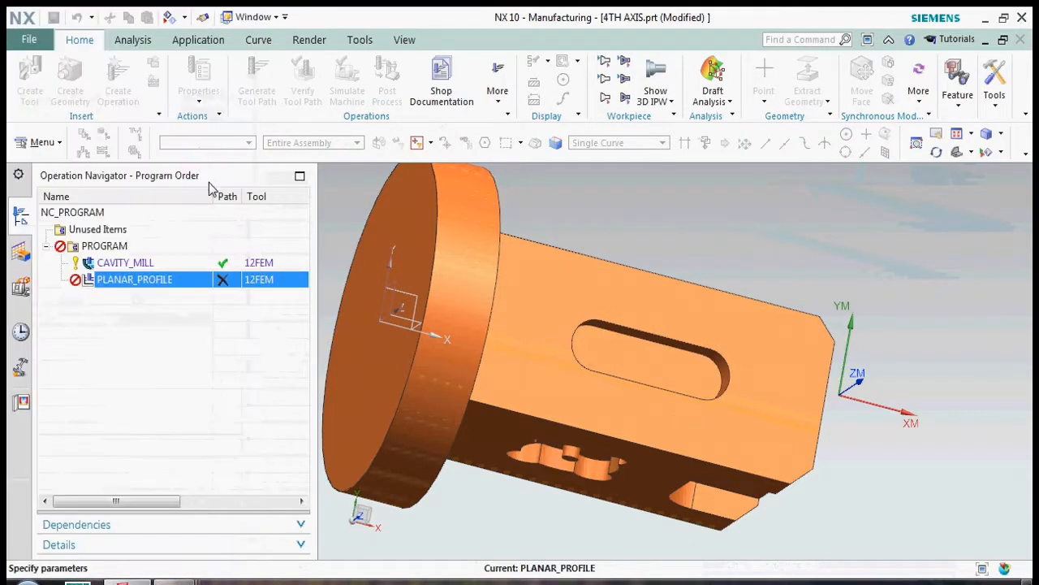
left_click(203, 299)
left_click(186, 316)
left_click(177, 161)
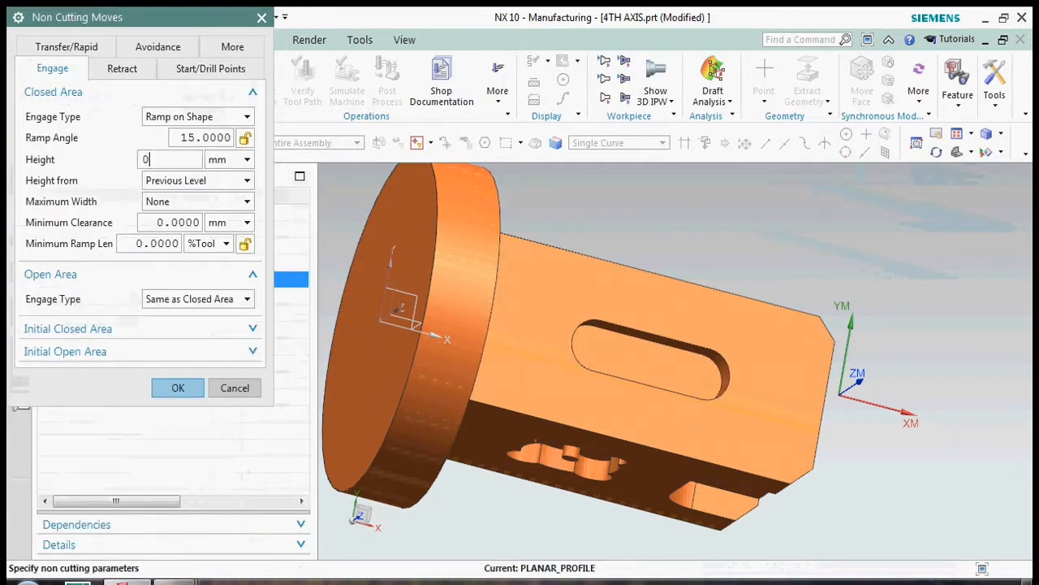
left_click(178, 388)
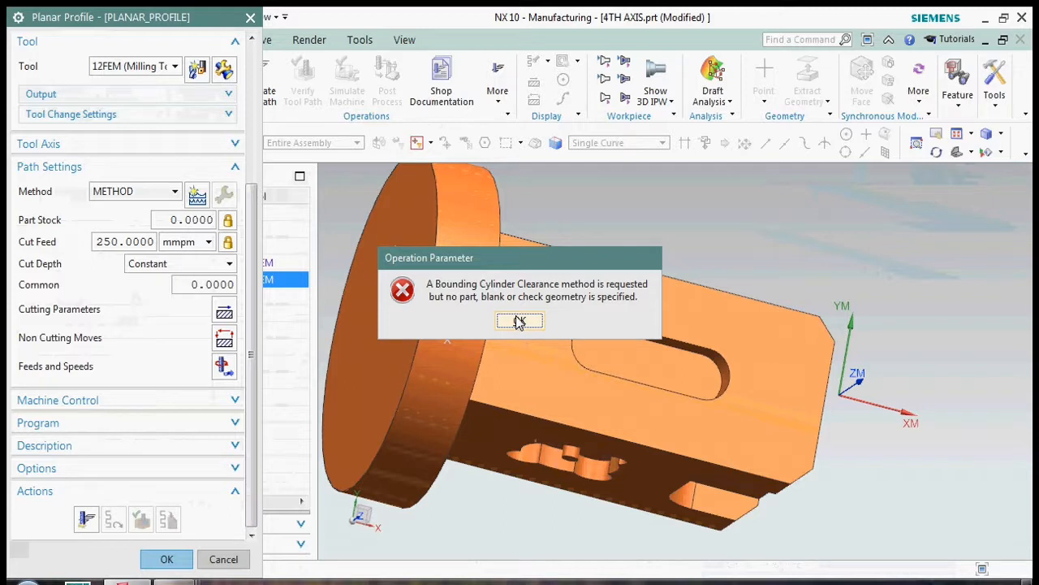
left_click(520, 322)
Recheck the part boundary and floor definitions of the Planar Profile operation
scroll(122, 325, "up", 5)
left_click(199, 94)
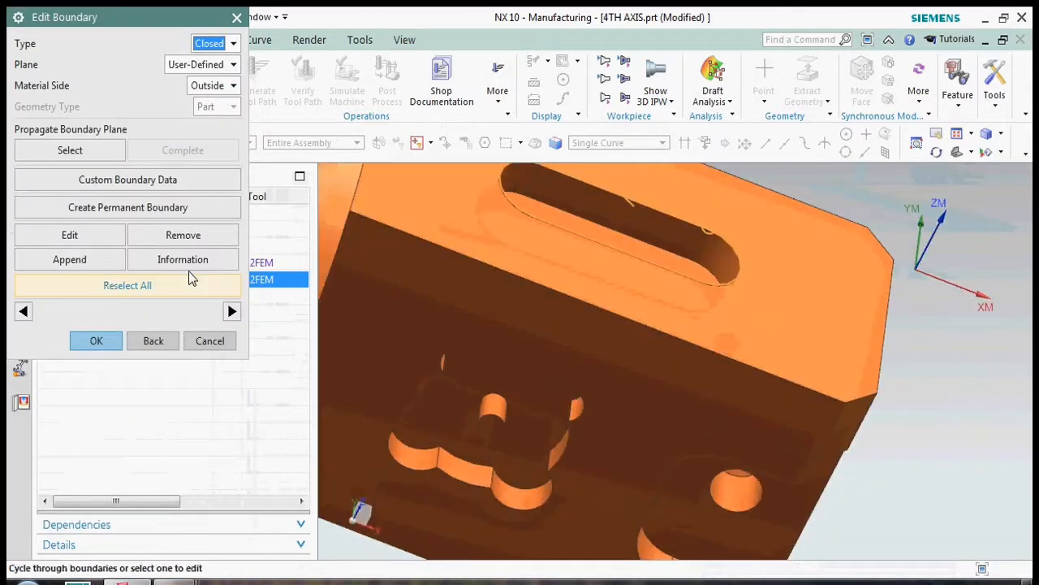
left_click(163, 286)
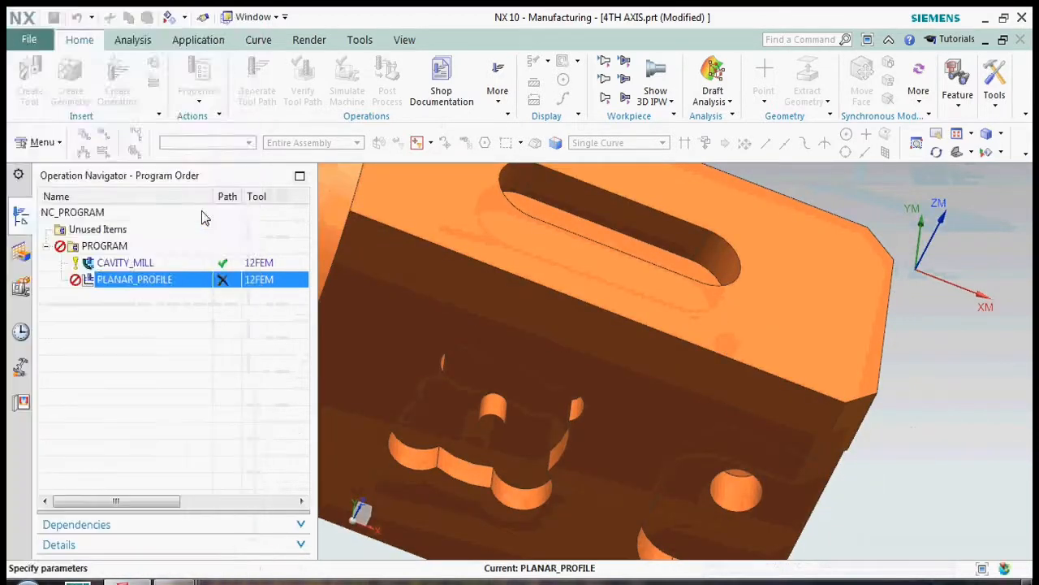
left_click(152, 265)
scroll(173, 363, "down", 5)
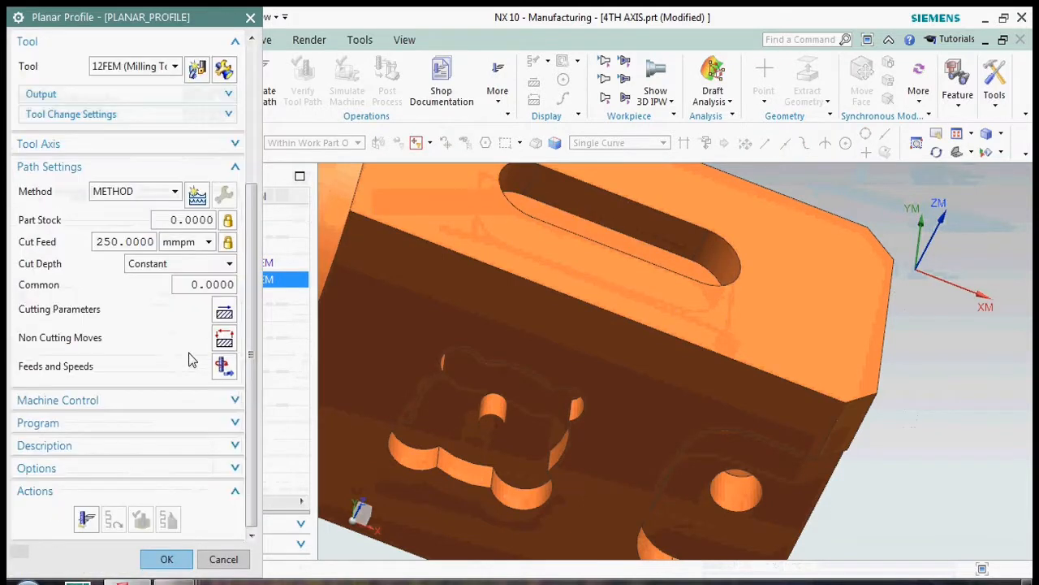
Lower the ramp angle of the closed-area Ramp on Shape engagement in the non-cutting moves
left_click(224, 339)
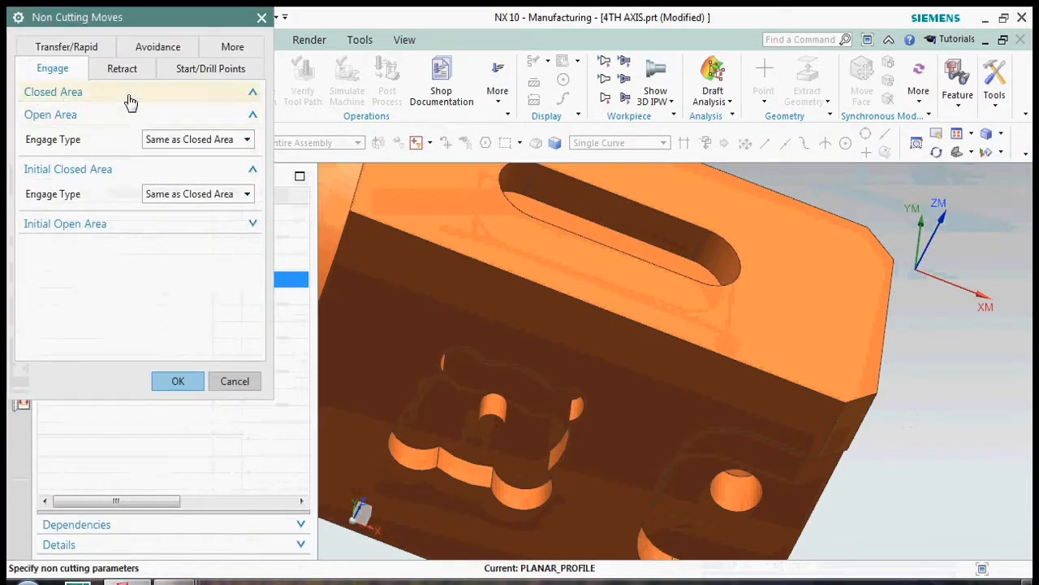
type("01")
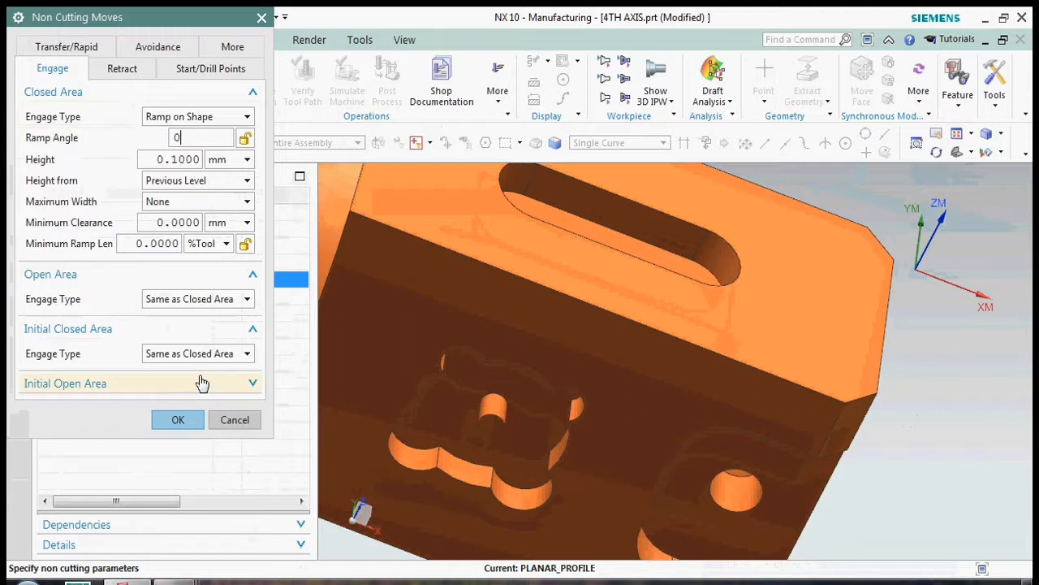
left_click(178, 420)
Check the MCS geometry settings and generate the Planar Profile tool path
scroll(154, 341, "up", 5)
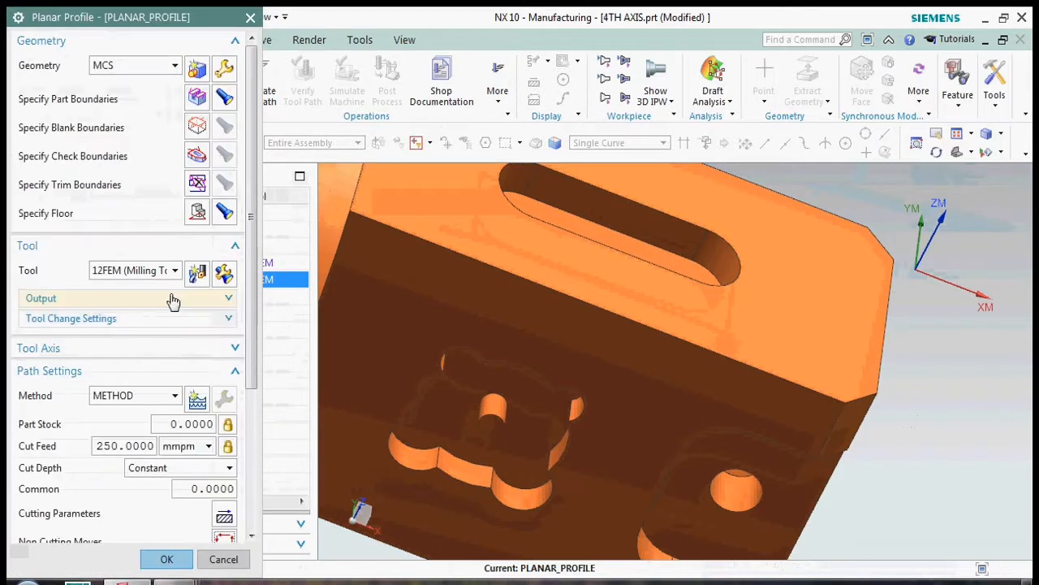
left_click(226, 70)
left_click(153, 318)
scroll(116, 480, "down", 3)
left_click(86, 520)
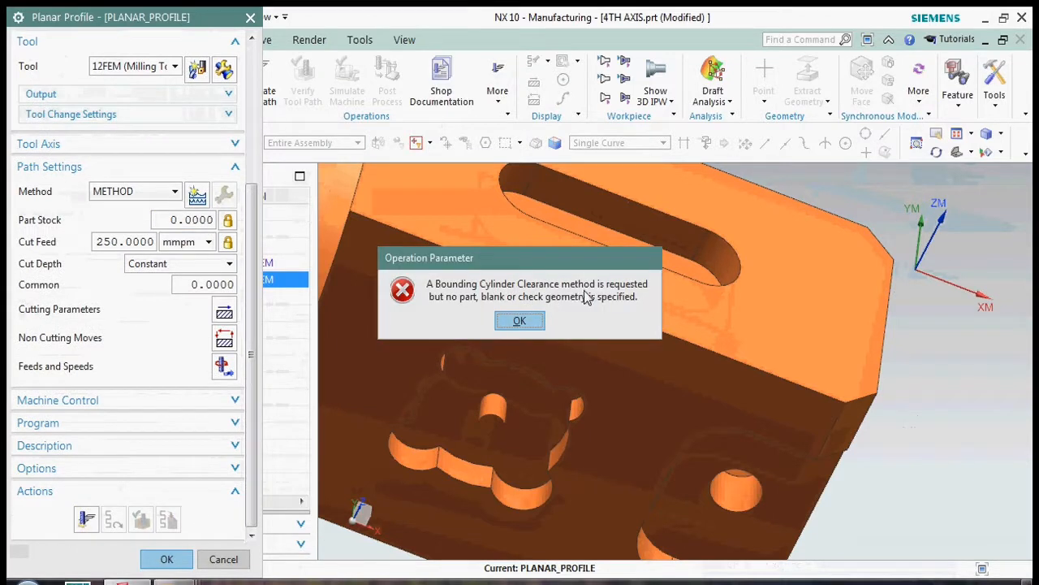
left_click(519, 322)
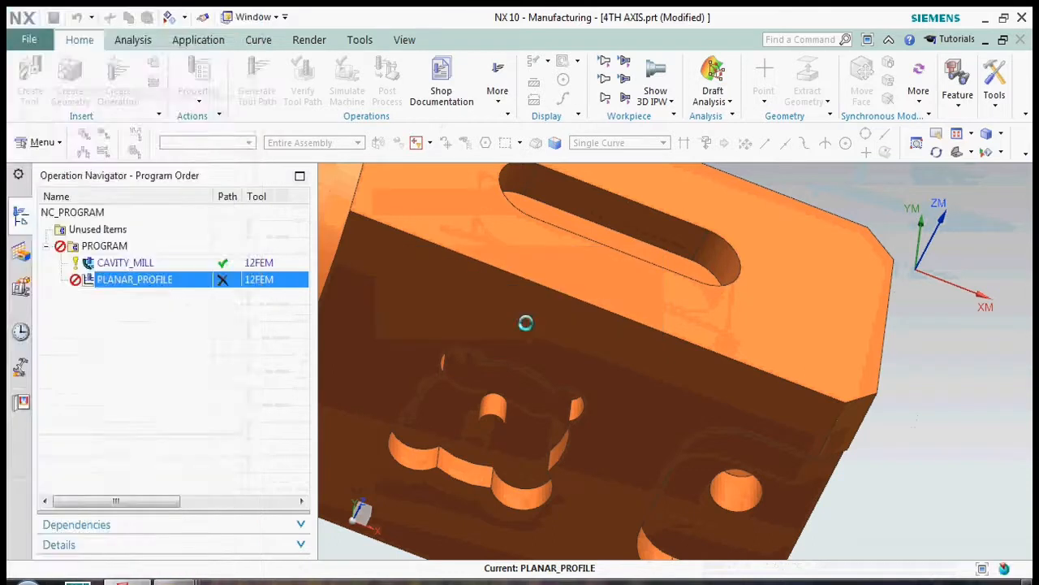
scroll(479, 390, "down", 3)
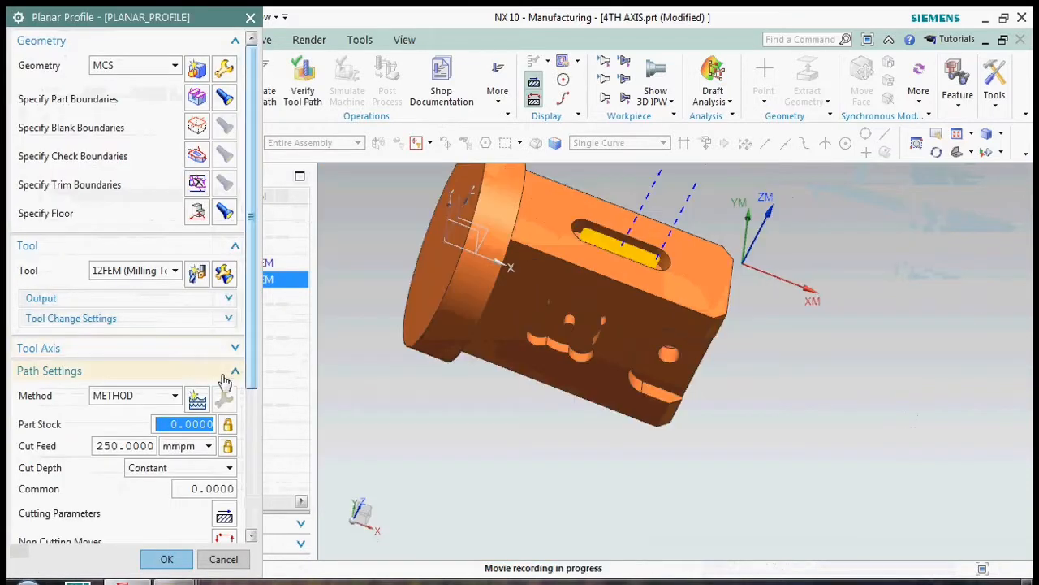
Set the clearance option of the Planar Profile non-cutting moves to Plane
left_click(198, 212)
left_click(210, 265)
scroll(174, 336, "down", 5)
left_click(229, 336)
left_click(158, 69)
left_click(122, 47)
left_click(60, 49)
left_click(191, 116)
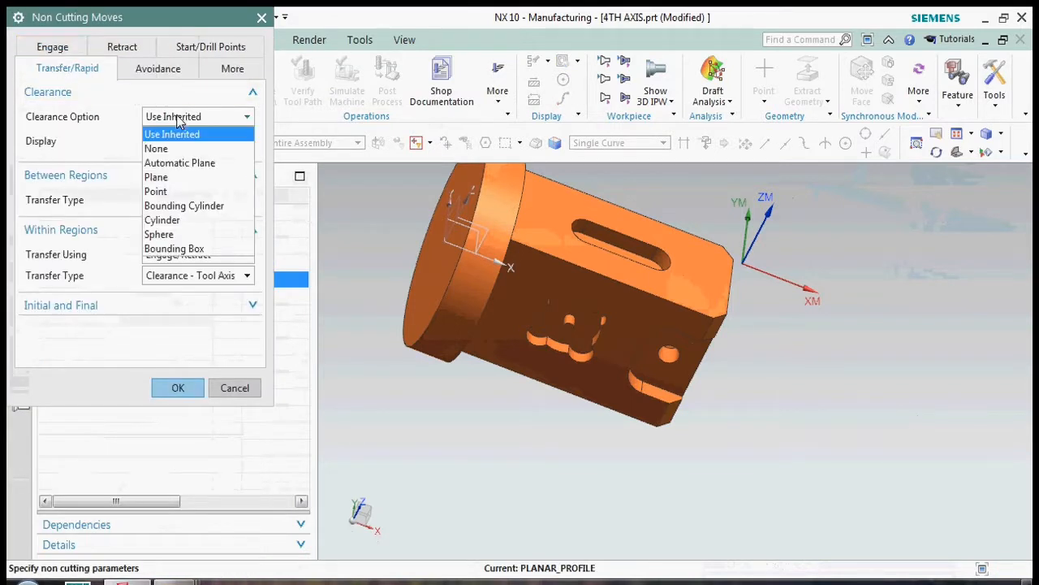
left_click(174, 174)
Define the clearance plane 50 mm from the flat face containing the slot and accept the non-cutting moves
left_click(228, 140)
left_click(540, 216)
scroll(690, 349, "down", 3)
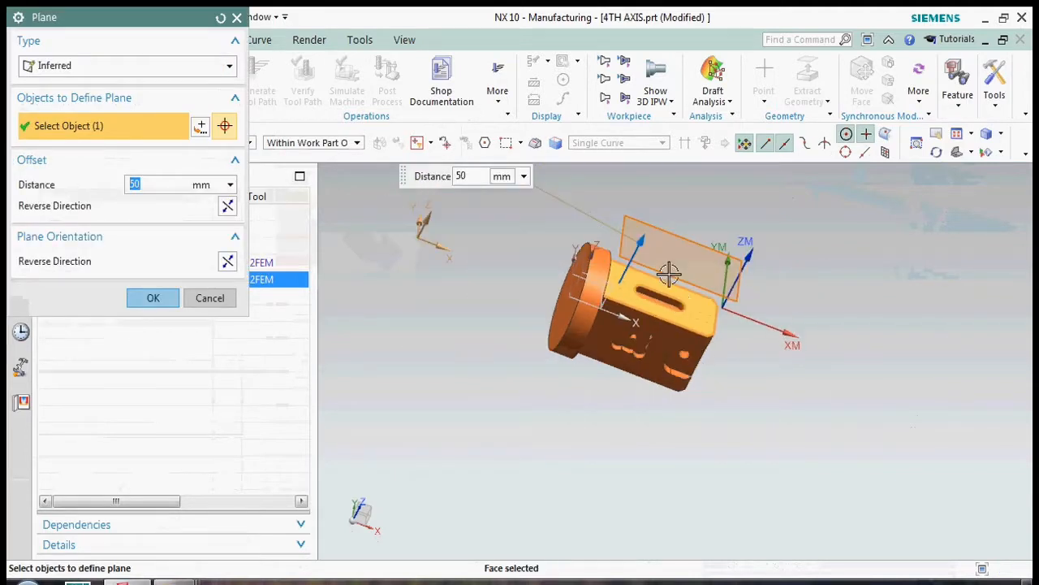
middle_click_drag(680, 298, 675, 248)
left_click(169, 299)
left_click(177, 387)
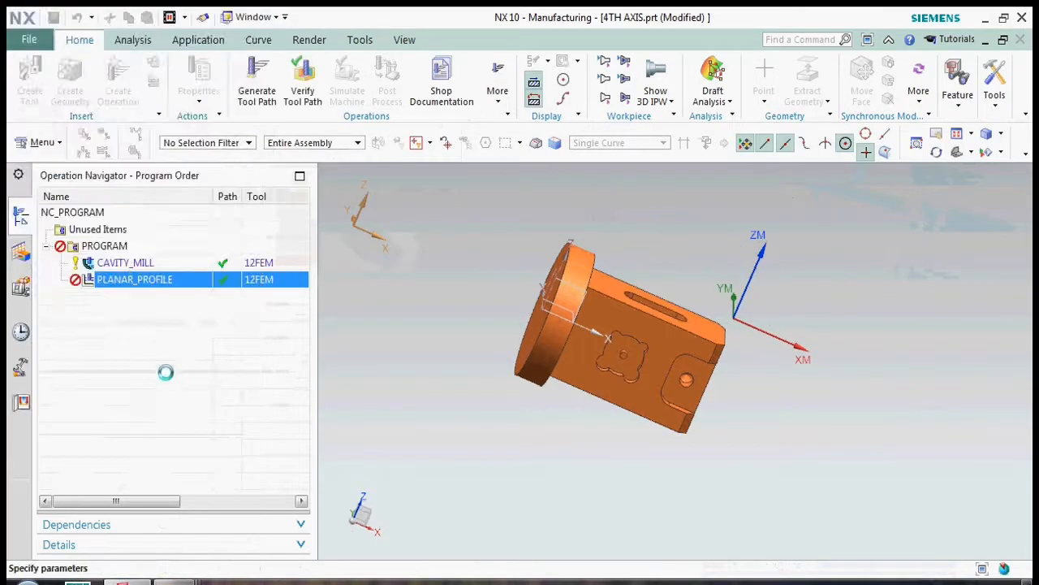
Regenerate the Planar Profile tool path with the new clearance plane and accept the operation
scroll(664, 318, "up", 5)
scroll(665, 319, "down", 5)
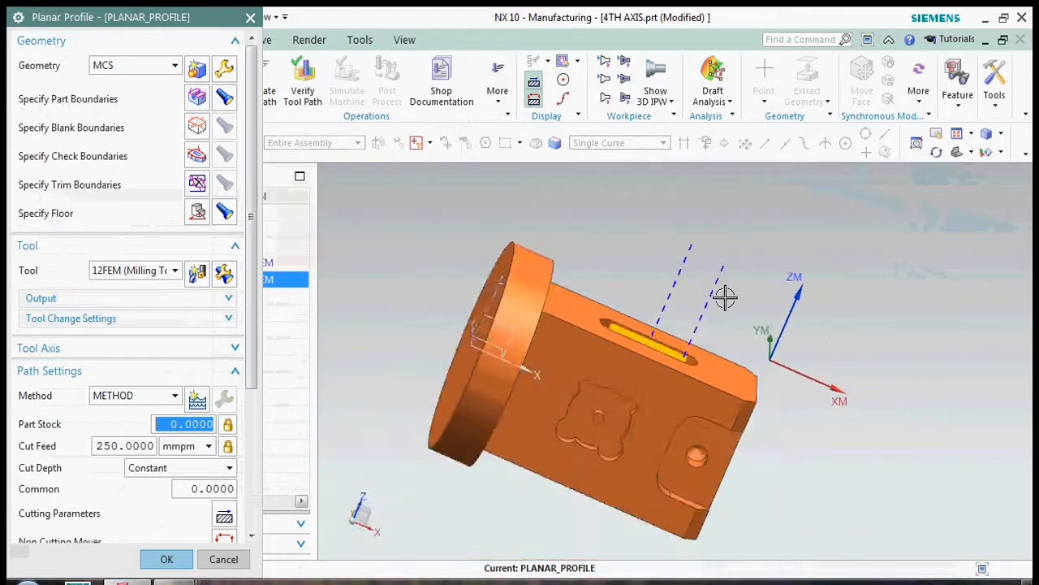
left_click(166, 559)
Verify CAVITY_MILL and PLANAR_PROFILE together in a 3D Dynamic simulation, raising the animation speed to 7
left_click(207, 246, "ctrl")
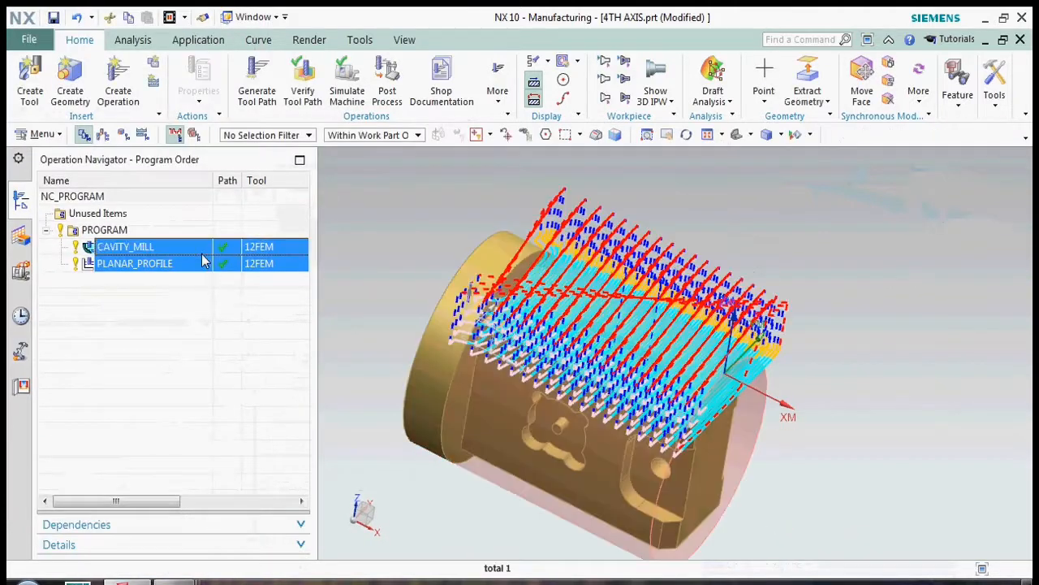
right_click(205, 258)
mouse_move(297, 495)
left_click(351, 466)
left_click(125, 526)
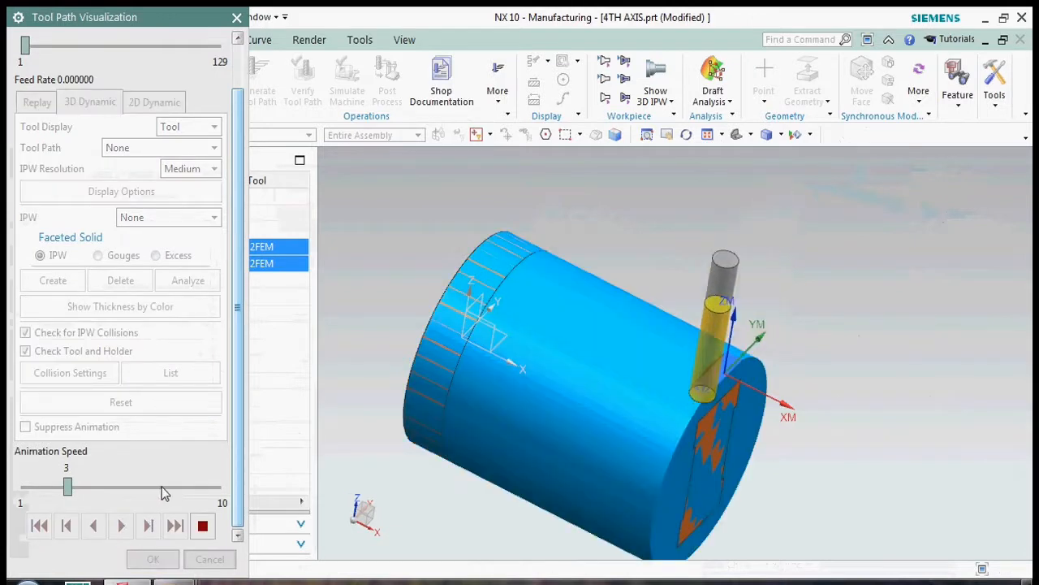
left_click(162, 486)
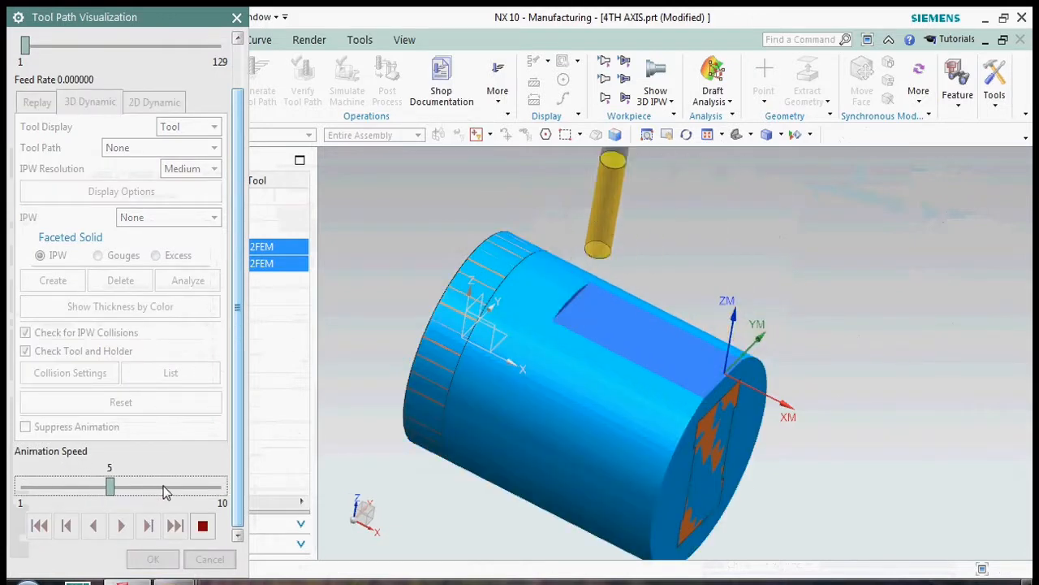
left_click(185, 485)
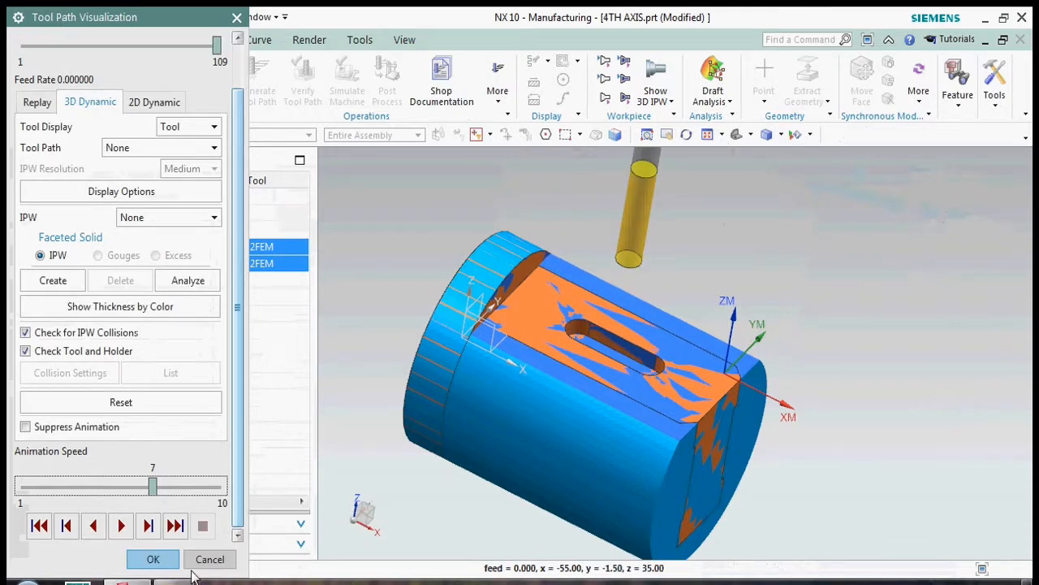
left_click(210, 559)
middle_click_drag(696, 365, 710, 370)
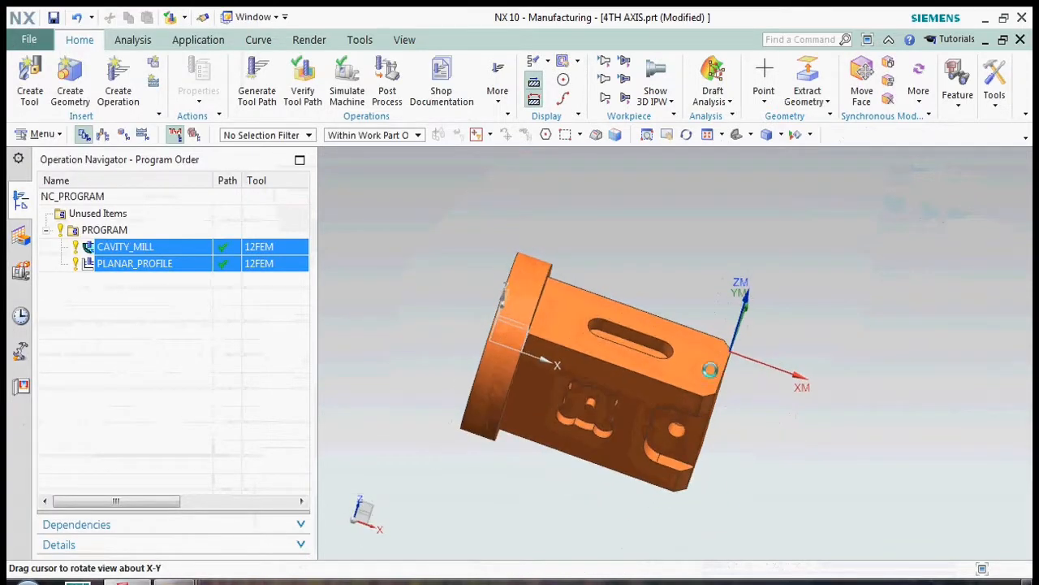
Rename the PROGRAM group to FOR_0DEGREE
left_click(194, 370)
left_click(140, 233)
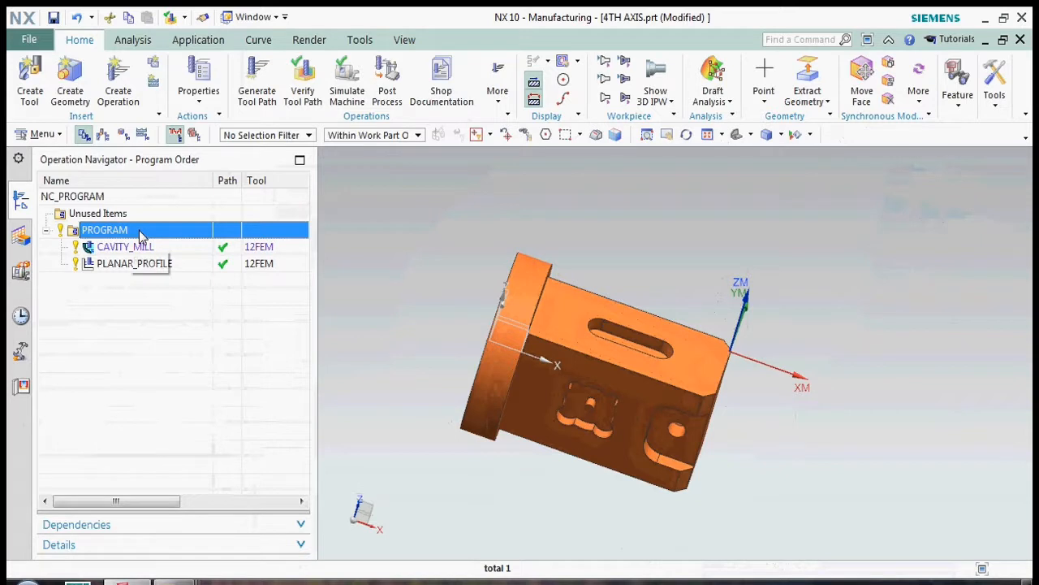
left_click(140, 233)
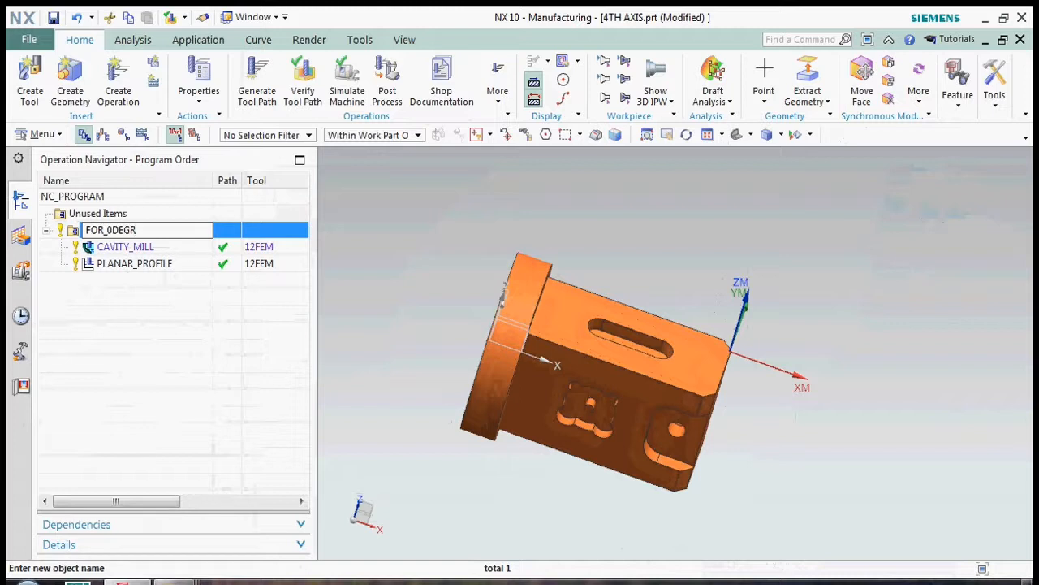
type("FOR_0DEGREE")
left_click(210, 376)
left_click(165, 261)
left_click(158, 247)
key("Escape")
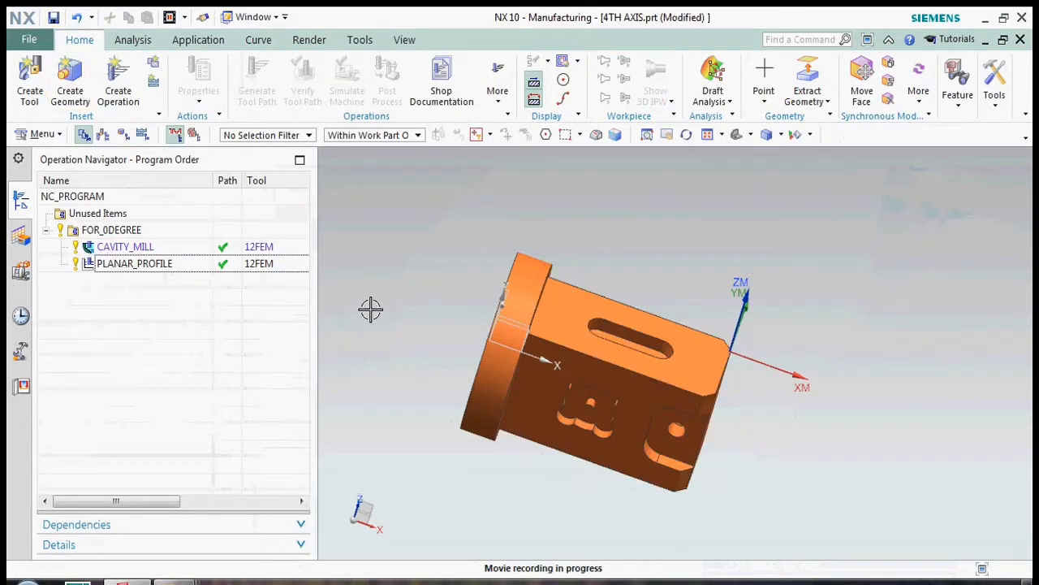
Create a program group named FOR_90DEGREE and move it out of FOR_0DEGREE to the same level
left_click(112, 230)
right_click(111, 229)
mouse_move(116, 443)
left_click(244, 464)
type("FOR_90DE")
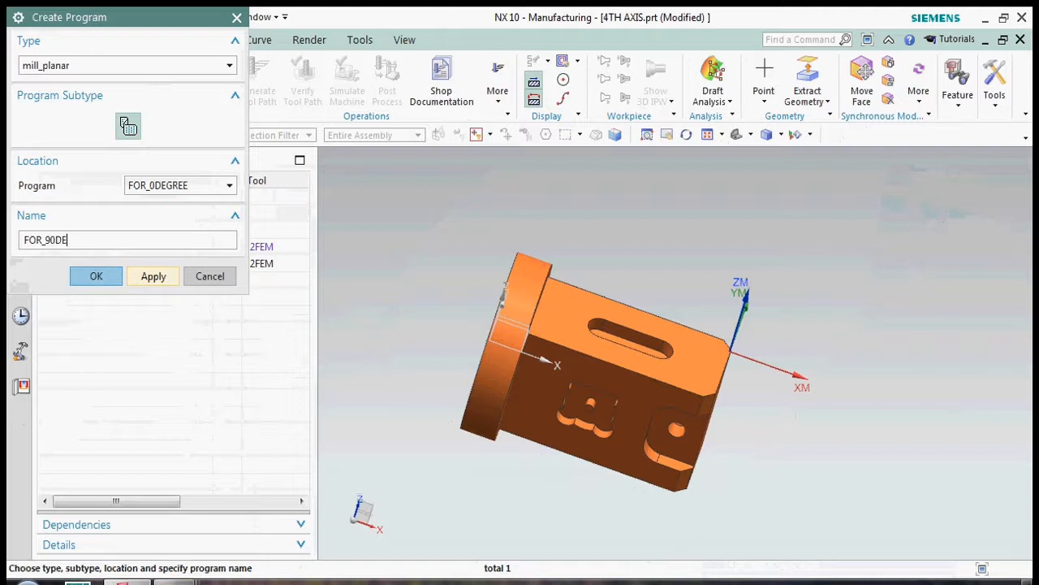
left_click(96, 276)
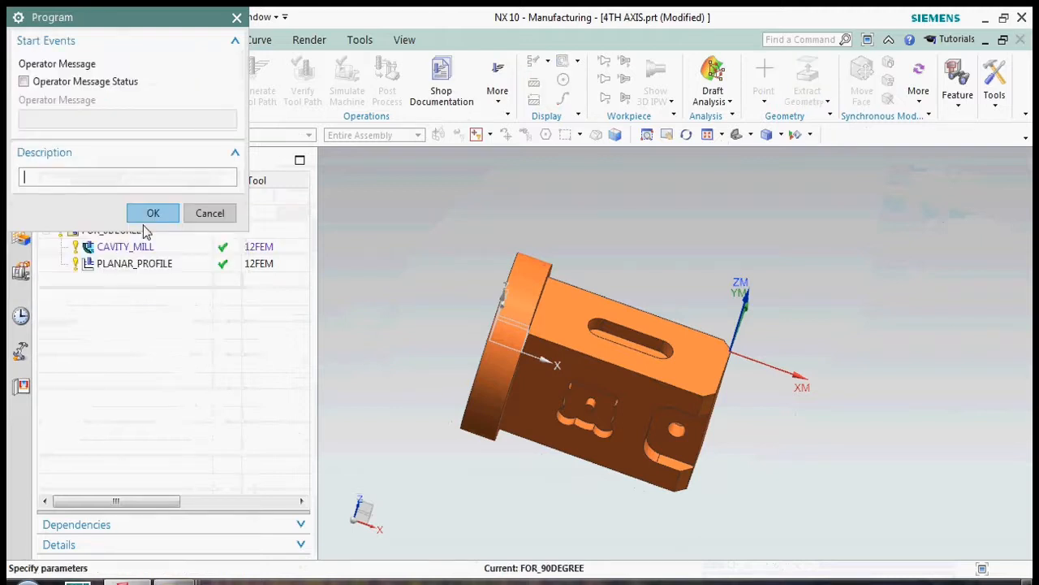
left_click(148, 215)
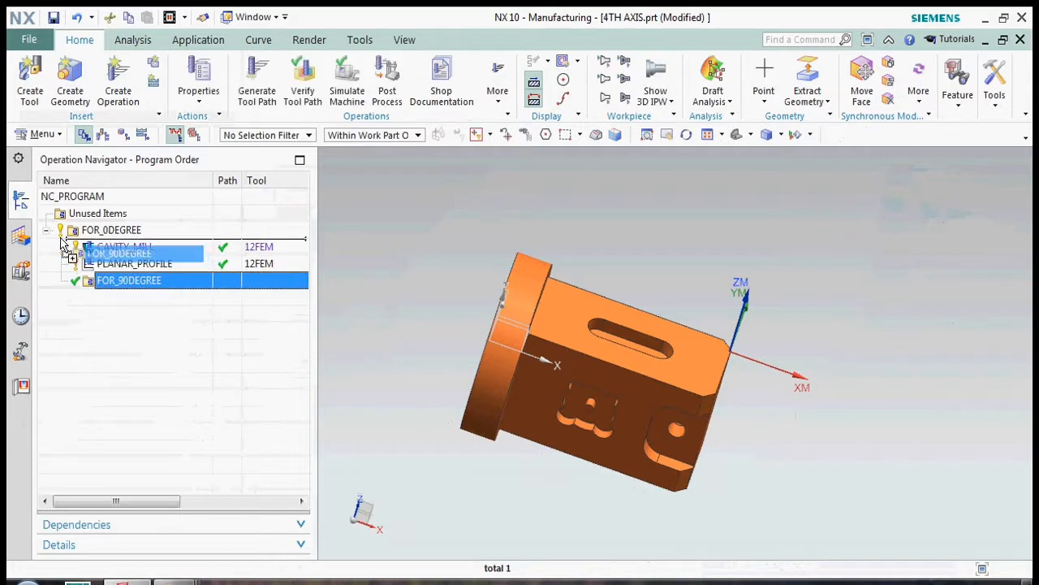
left_click_drag(63, 242, 65, 244)
Insert a mill_contour Cavity Mill operation in the FOR_90DEGREE program group
middle_click_drag(531, 332, 633, 431)
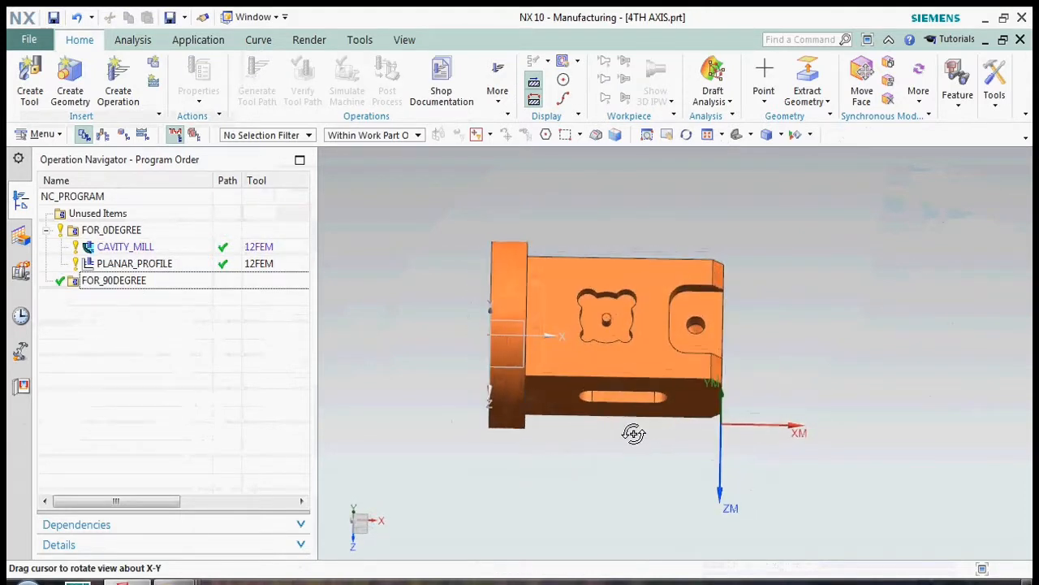
key("F8")
right_click(204, 280)
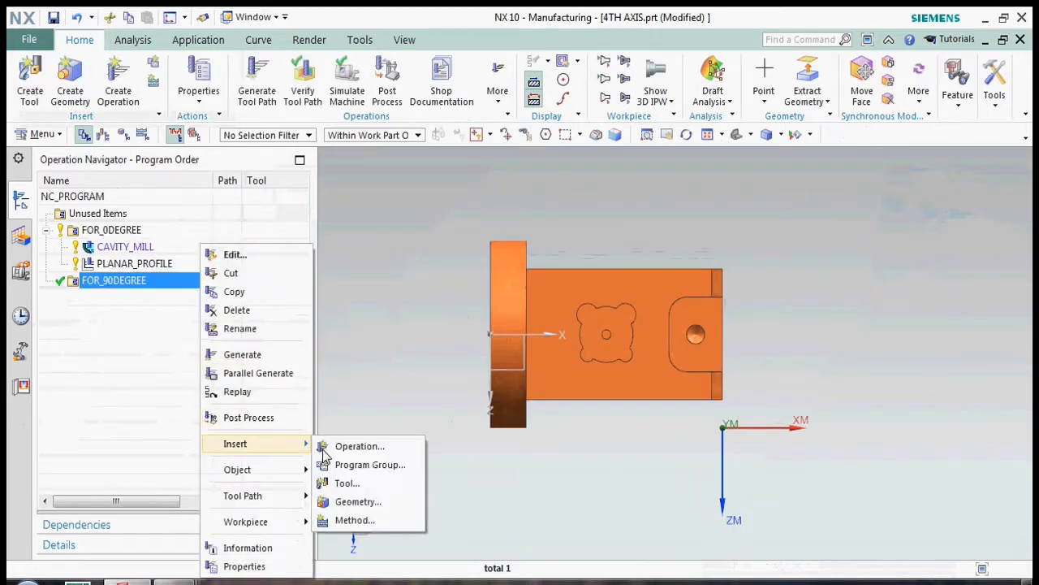
left_click(347, 446)
left_click(122, 65)
left_click(48, 96)
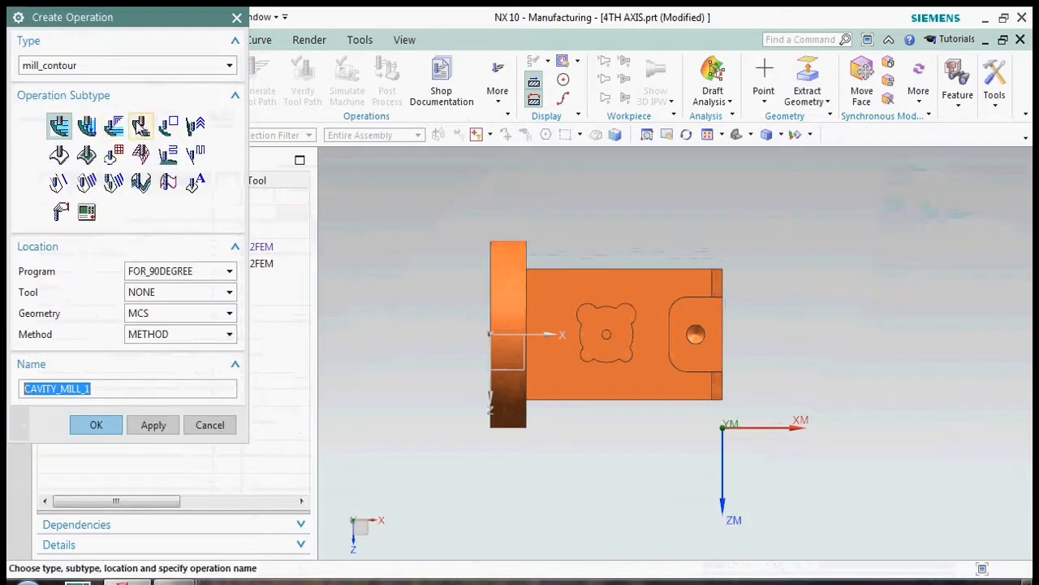
left_click(96, 424)
Create a new MCS geometry group for the cavity mill operation and accept its initial coordinate system
left_click(204, 69)
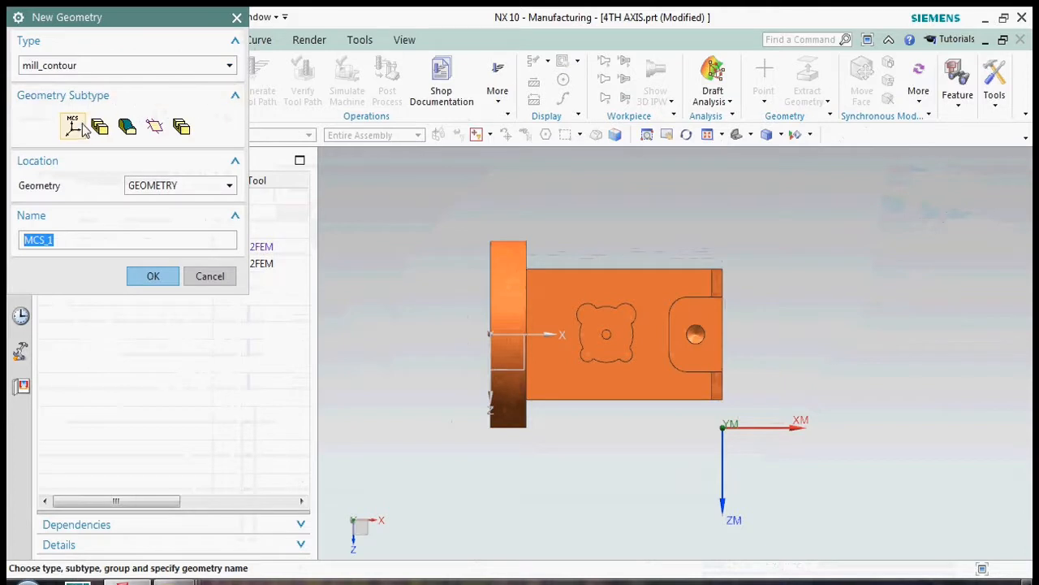
left_click(152, 277)
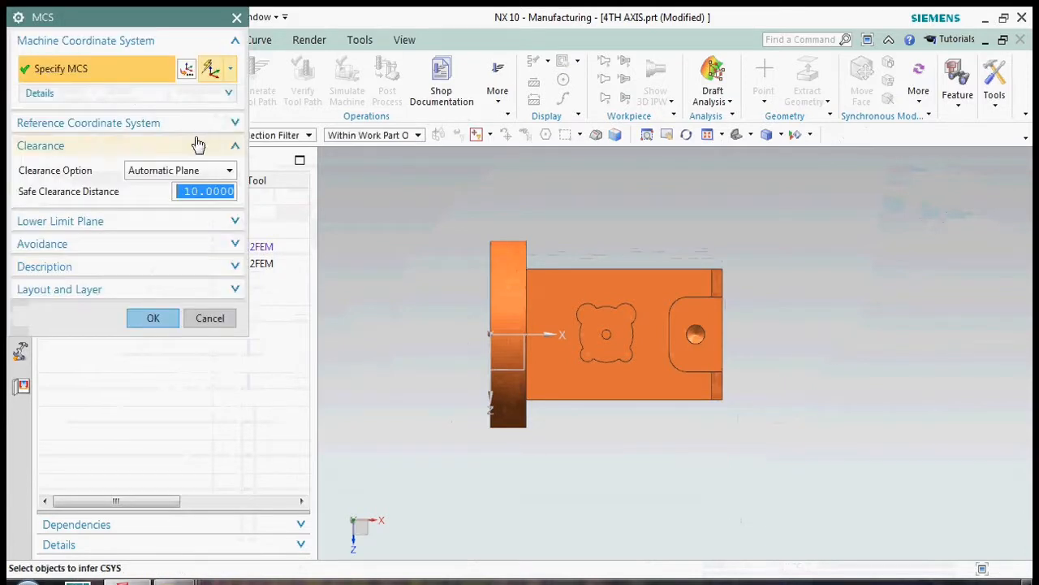
left_click(186, 69)
left_click(203, 221)
left_click(211, 320)
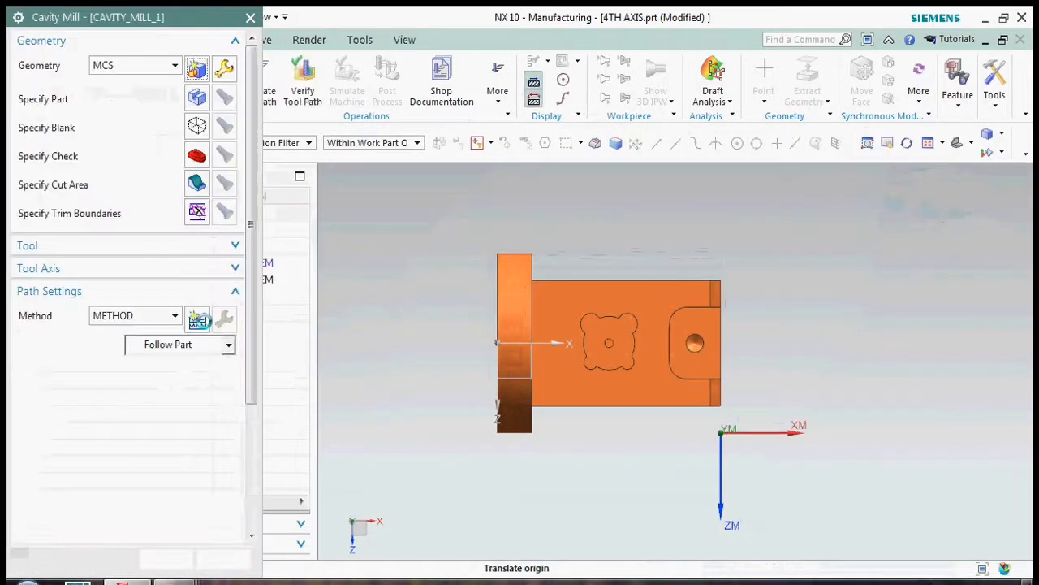
Specify the finished solid body with the pockets as the part geometry
left_click(175, 97)
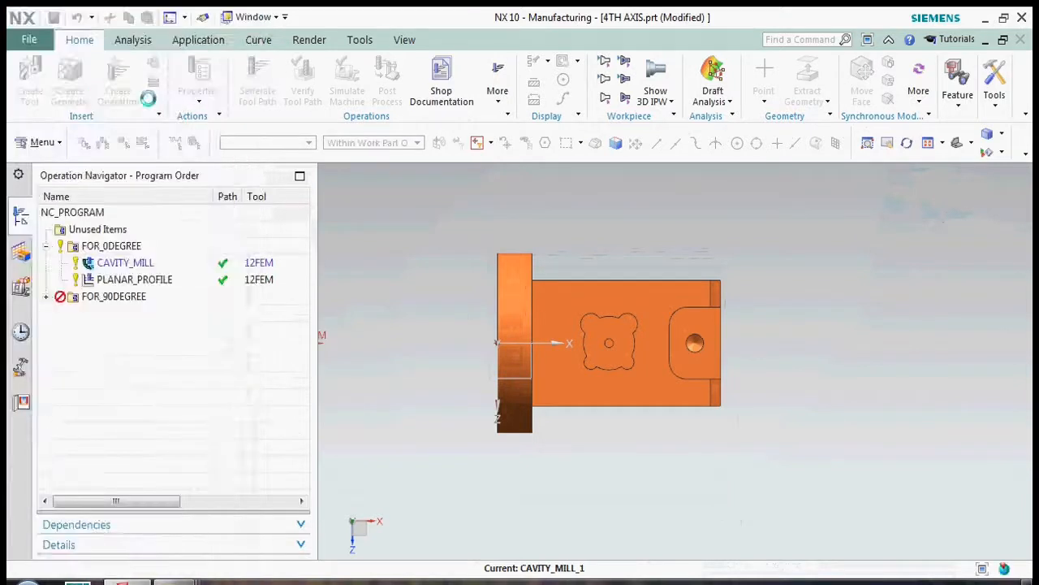
left_click(197, 99)
left_click(569, 308)
left_click(163, 289)
Show the hidden cylindrical blank body and specify it as the operation's blank geometry
left_click(197, 126)
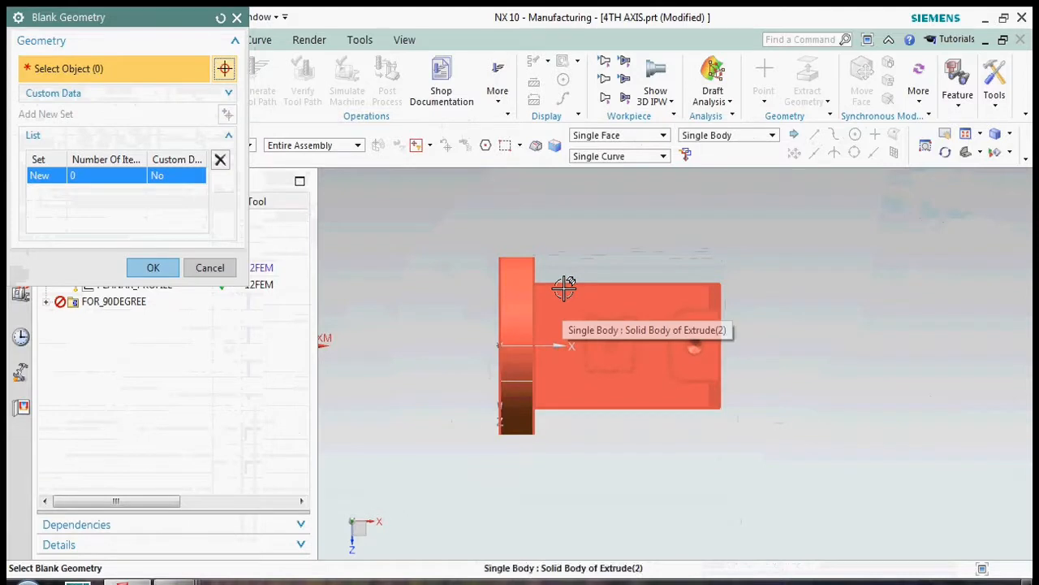
key("ctrl+shift+k")
middle_click_drag(658, 355, 580, 348)
scroll(580, 348, "up", 5)
left_click(594, 395)
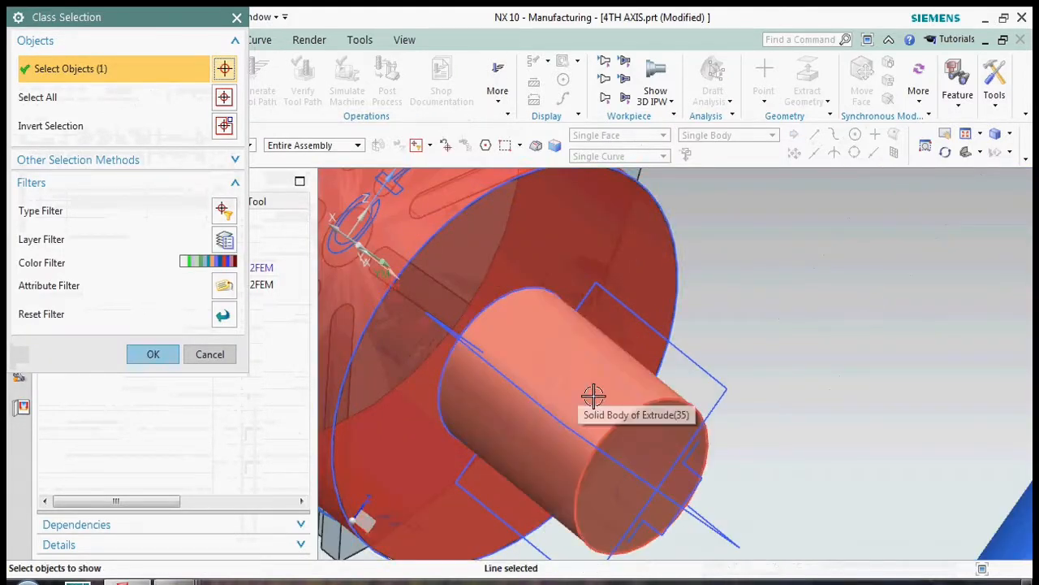
middle_click(594, 396)
middle_click_drag(599, 399, 633, 398)
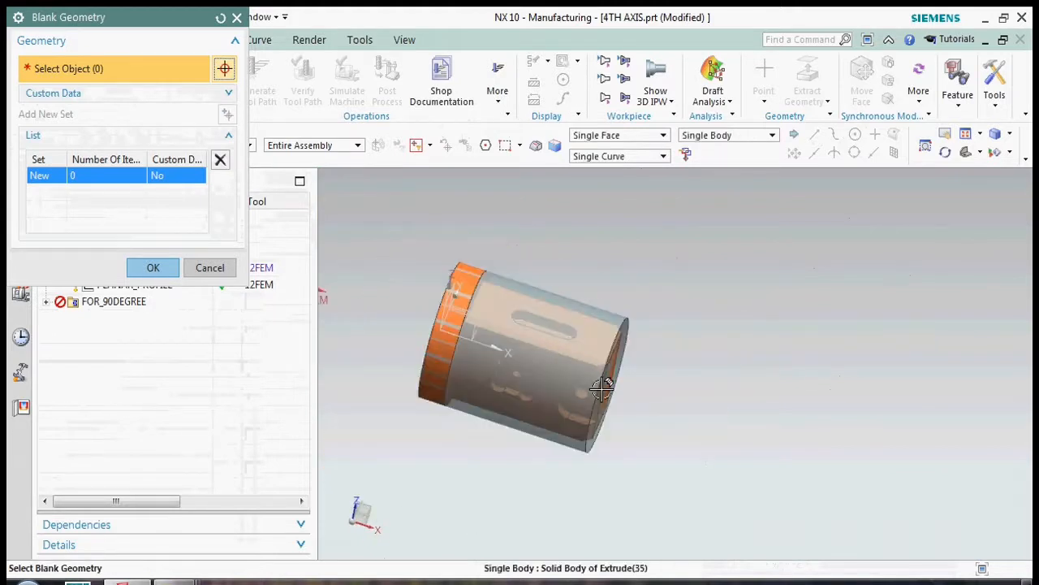
scroll(577, 366, "up", 3)
scroll(561, 359, "down", 3)
left_click(536, 344)
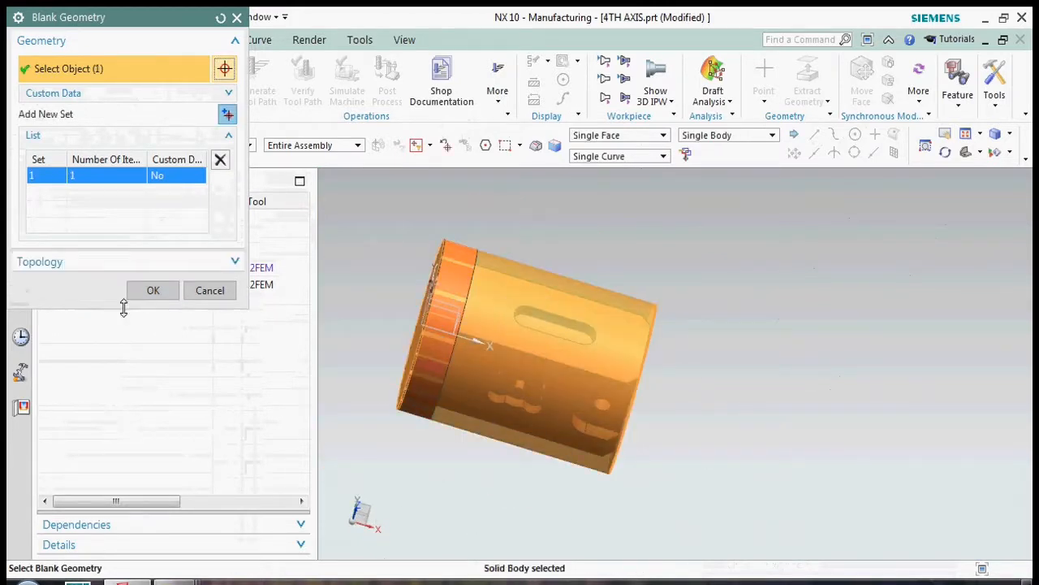
middle_click(132, 336)
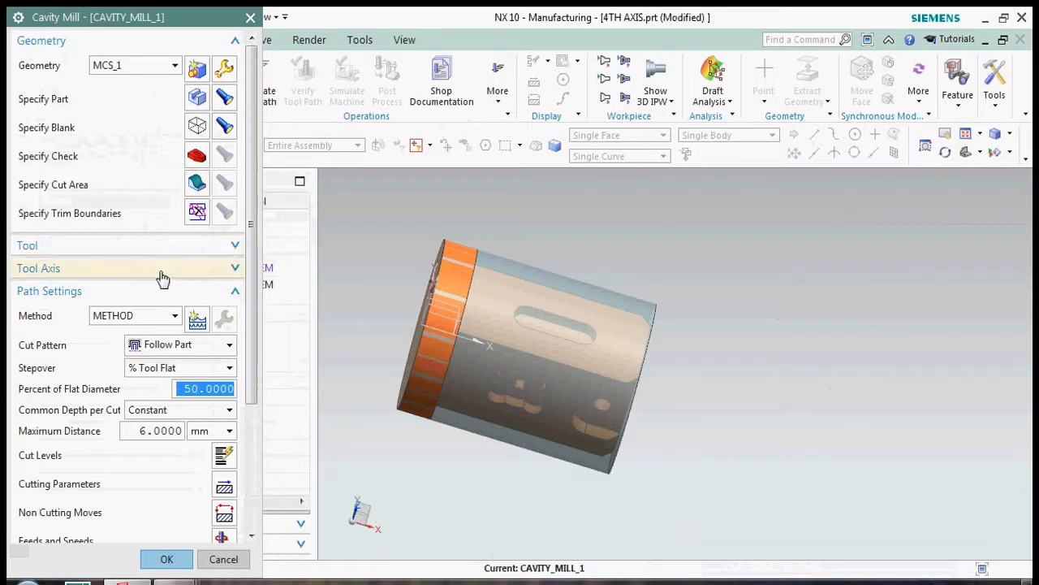
Set the MCS origin at X 280, Y 50, Z 0 and rotate it about XC so ZM points out of the two-pocket face
middle_click_drag(400, 347, 608, 337)
left_click(224, 68)
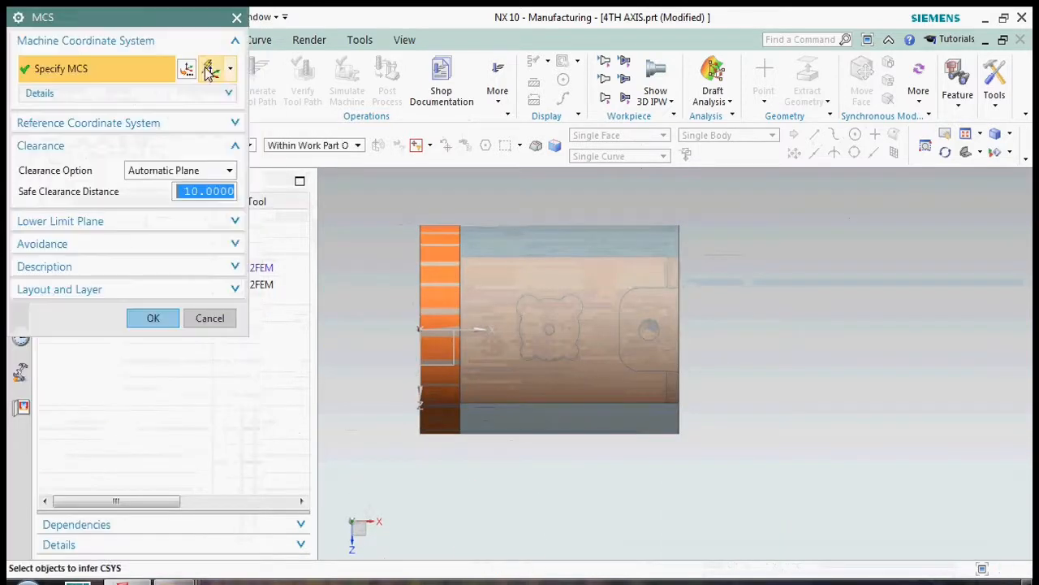
left_click(186, 69)
middle_click_drag(696, 360, 810, 295)
left_click(669, 268)
middle_click_drag(732, 264, 709, 396)
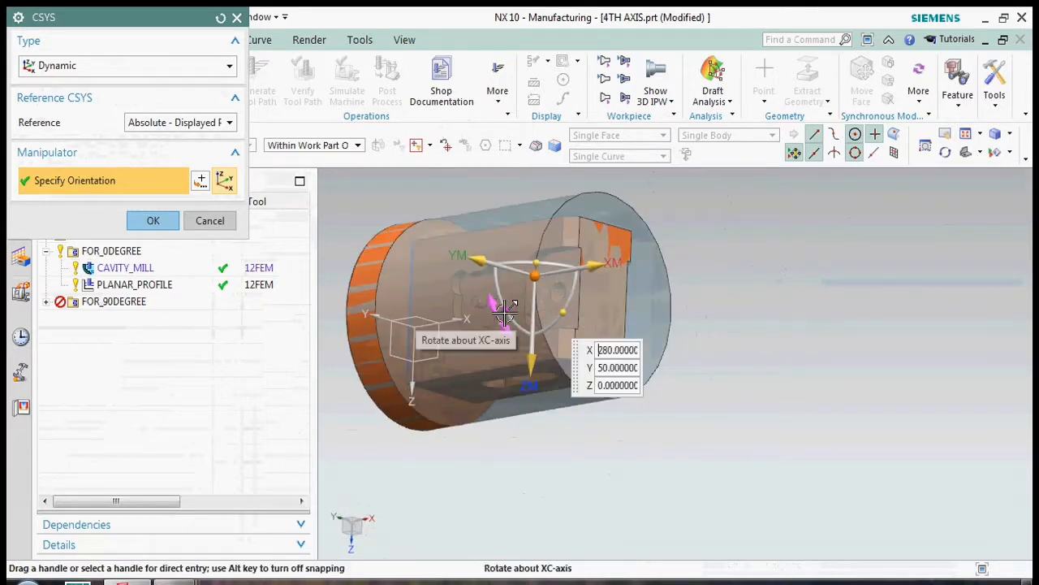
left_click_drag(505, 313, 495, 242)
middle_click_drag(742, 292, 730, 392)
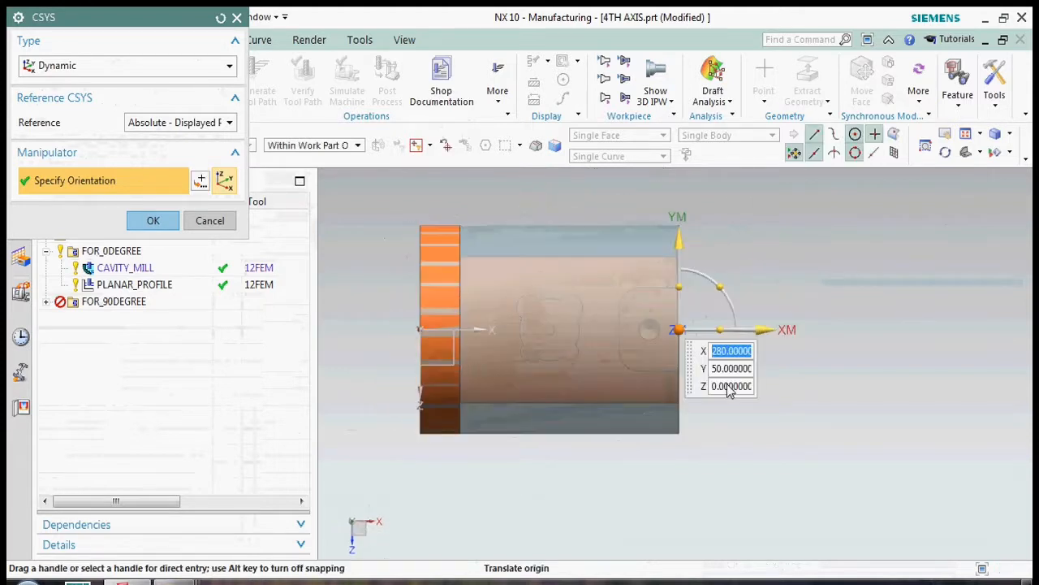
left_click(153, 224)
left_click(165, 320)
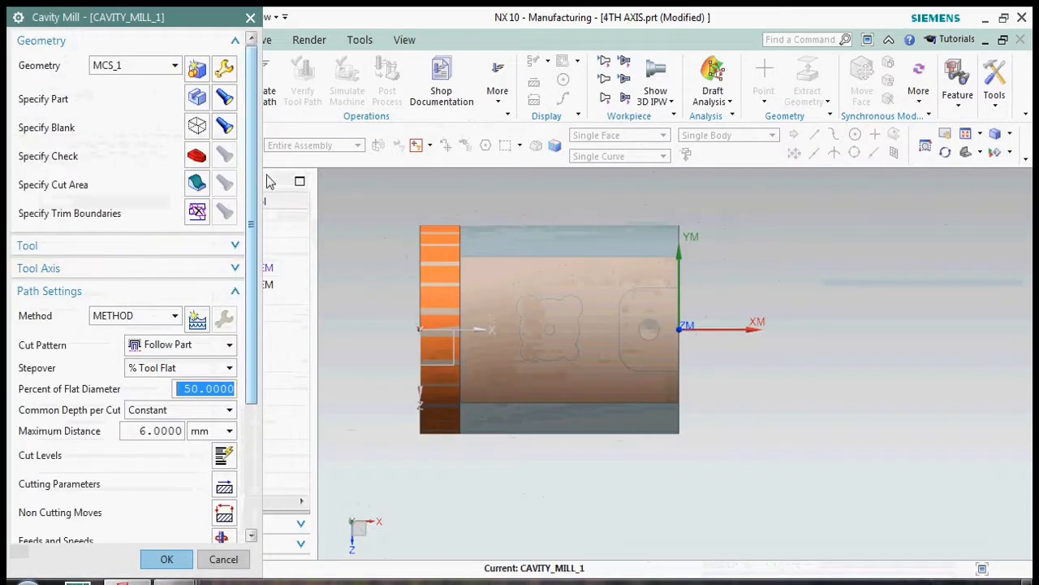
Assign the 12FEM tool to the operation and set the maximum depth per cut to 3 mm
left_click(135, 245)
left_click(163, 270)
left_click(162, 288)
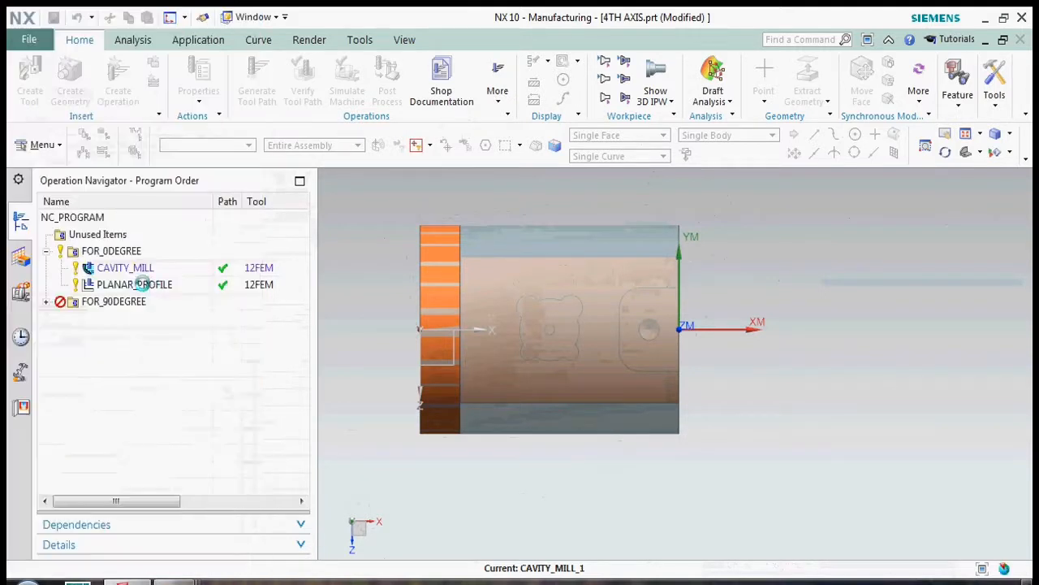
scroll(170, 301, "down", 5)
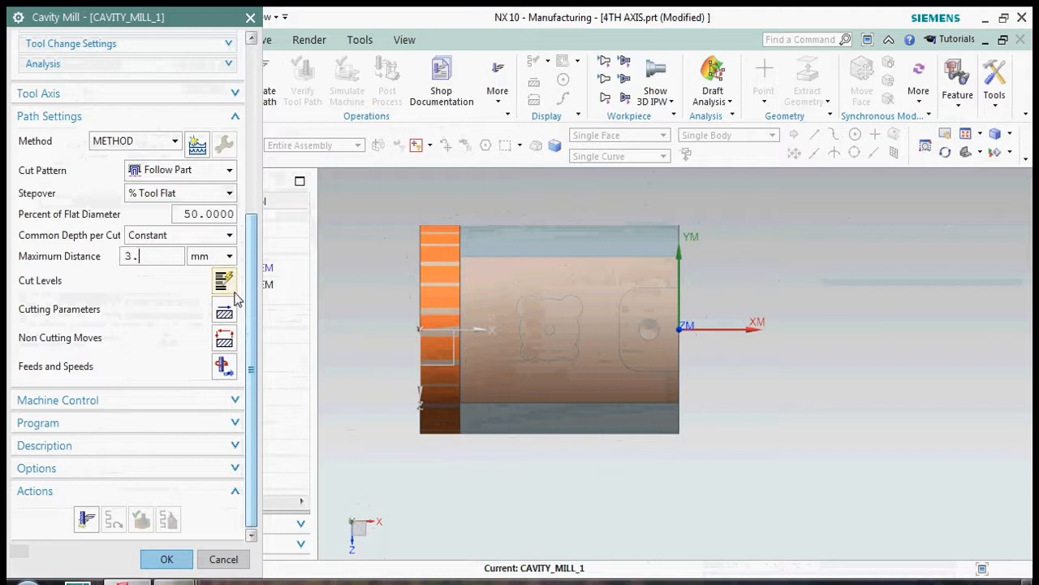
type("3.")
left_click(225, 365)
left_click(210, 380)
Delete the cut level ranges deeper than 25 mm and accept the cut levels
left_click(224, 280)
middle_click_drag(748, 379, 735, 268)
scroll(121, 428, "down", 1)
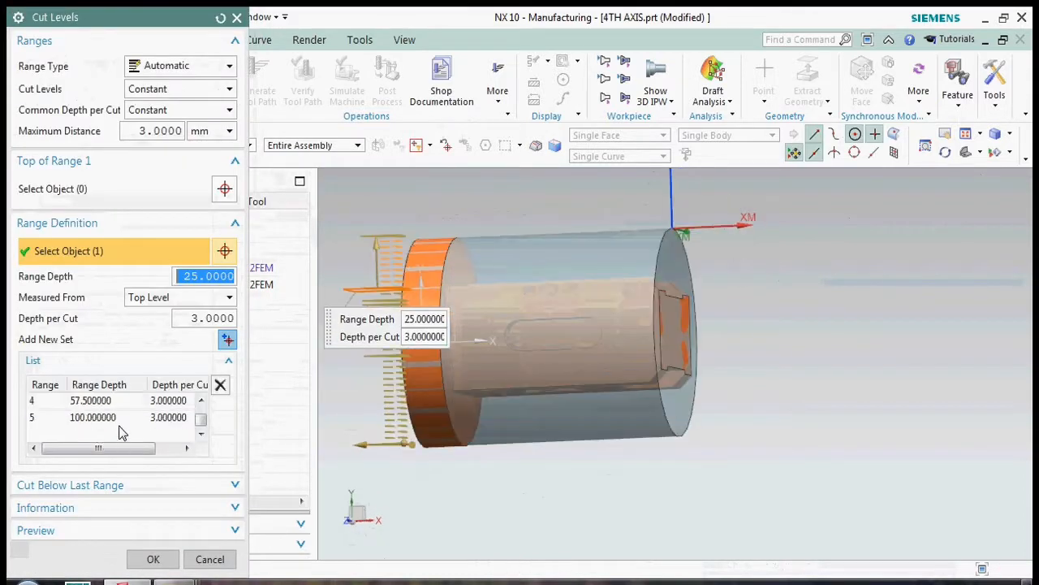
left_click(91, 417)
left_click(220, 385)
left_click(220, 385)
middle_click_drag(617, 358, 644, 411)
scroll(601, 358, "up", 2)
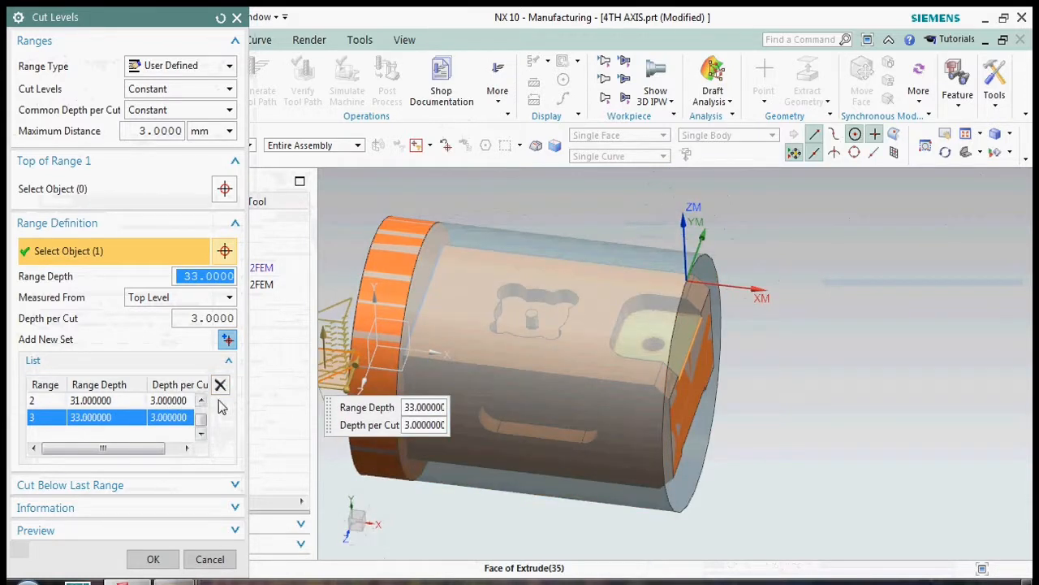
left_click(220, 385)
left_click(220, 385)
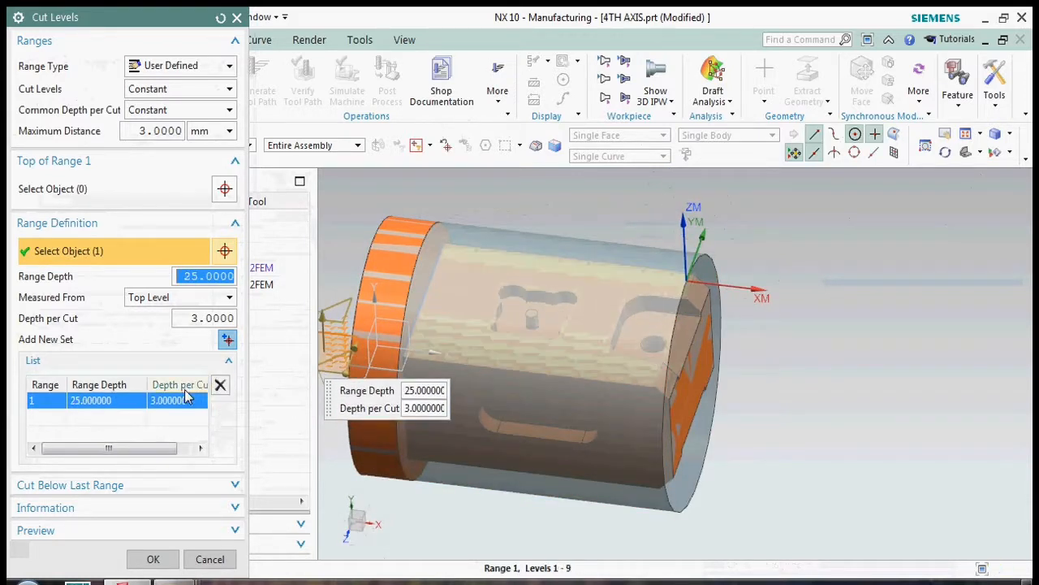
left_click(155, 557)
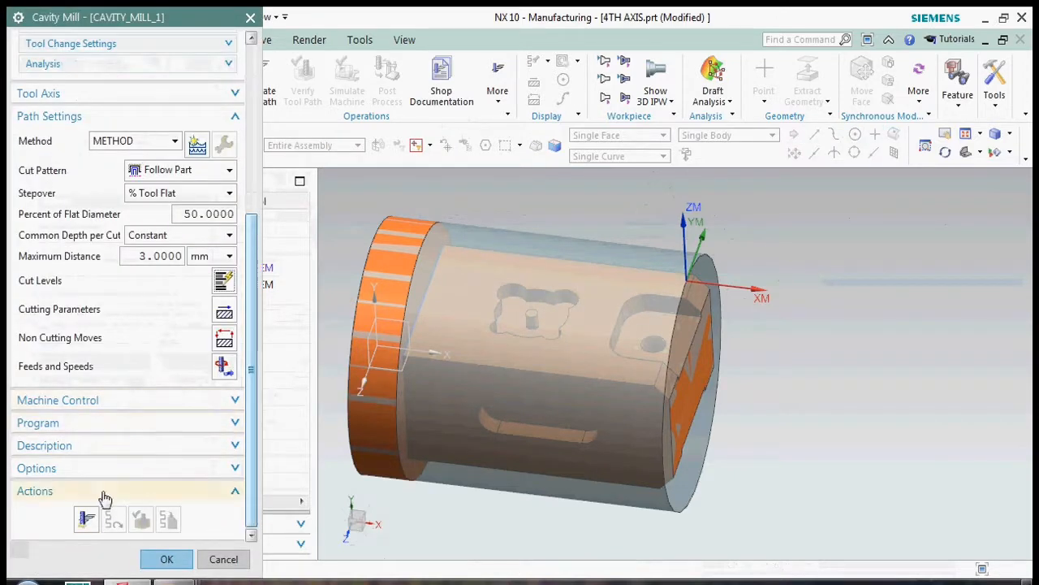
Generate the cavity mill tool path for the 90-degree face and accept the operation
middle_click_drag(692, 379, 650, 349)
left_click(166, 559)
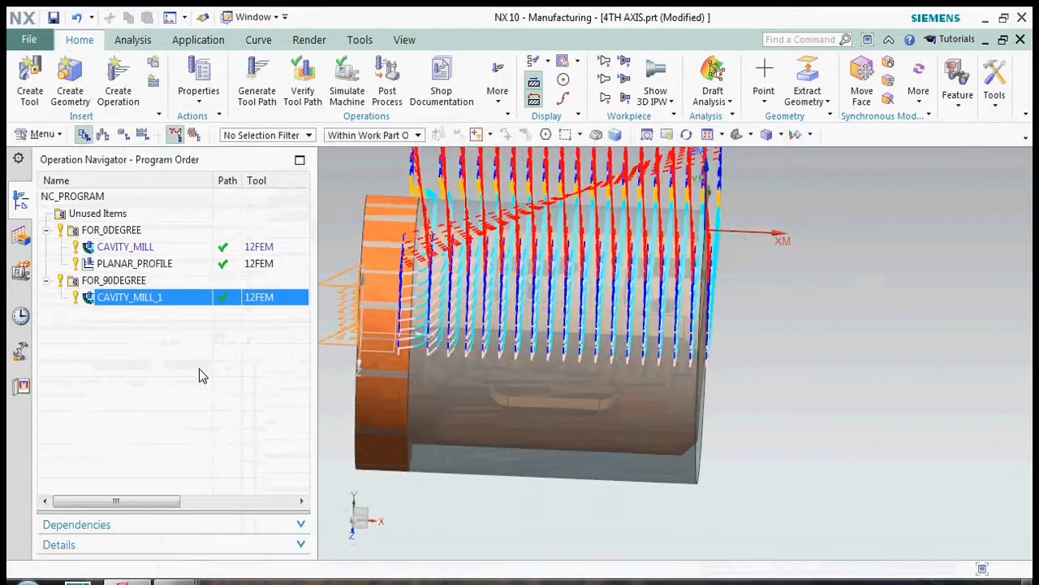
middle_click_drag(519, 350, 584, 325)
Copy CAVITY_MILL_1 and paste the duplicate below it in FOR_90DEGREE
left_click(169, 304)
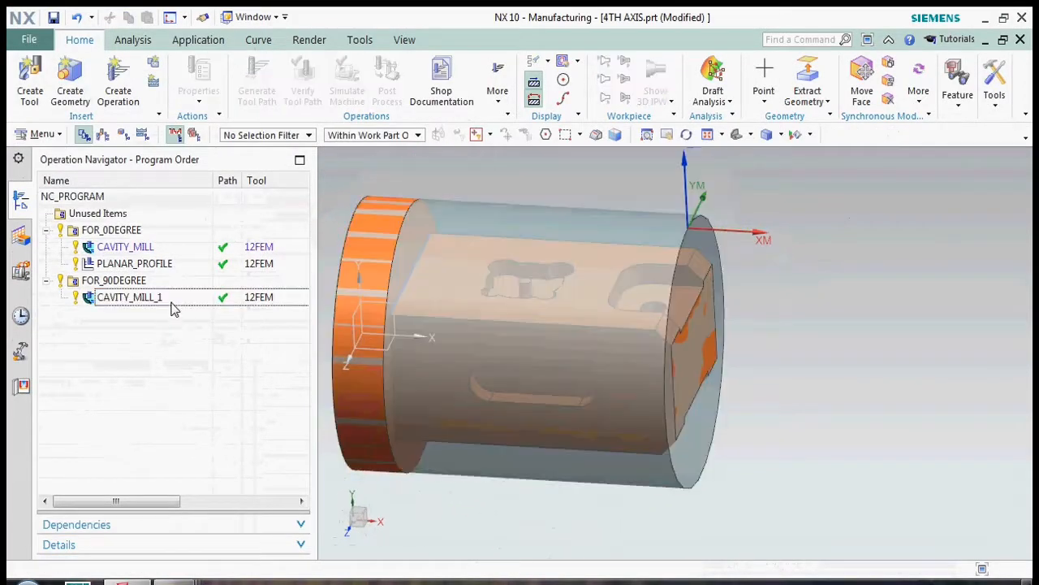
right_click(171, 304)
key("Escape")
right_click(201, 296)
left_click(273, 73)
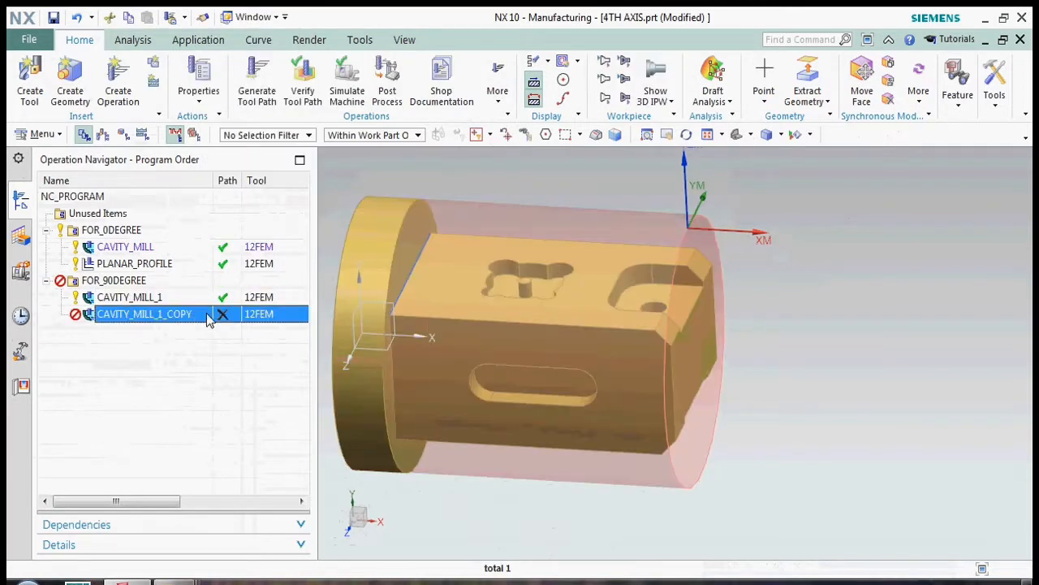
Open the cut area definition of CAVITY_MILL_1_COPY and hide the cylindrical blank body
double_click(208, 316)
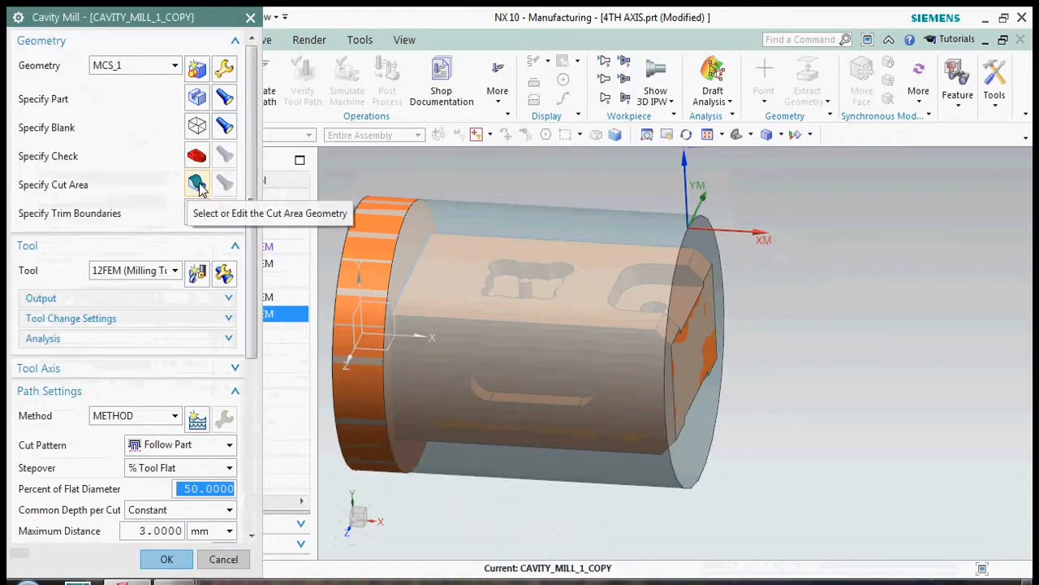
left_click(198, 186)
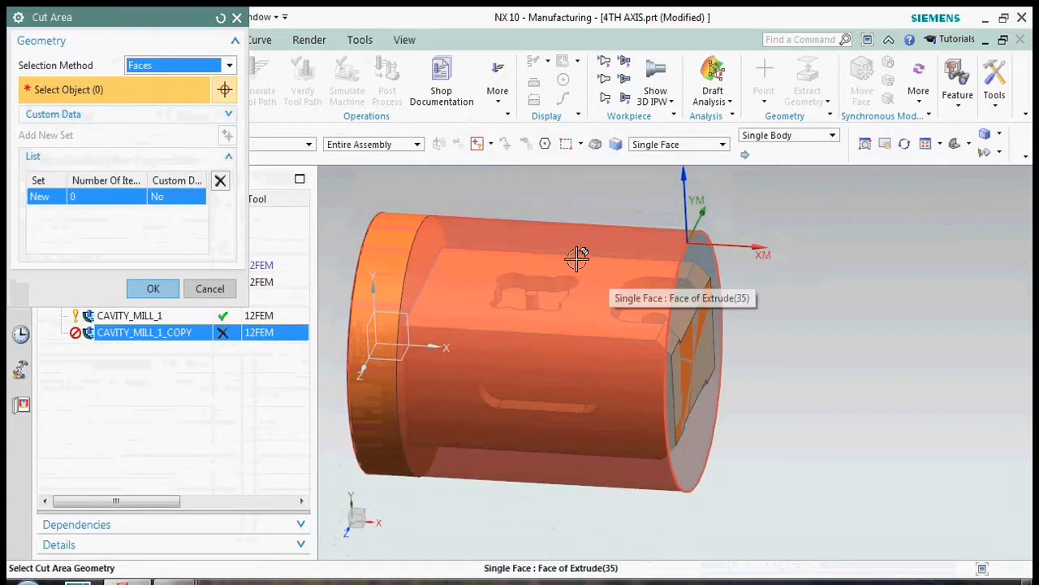
key("ctrl+b")
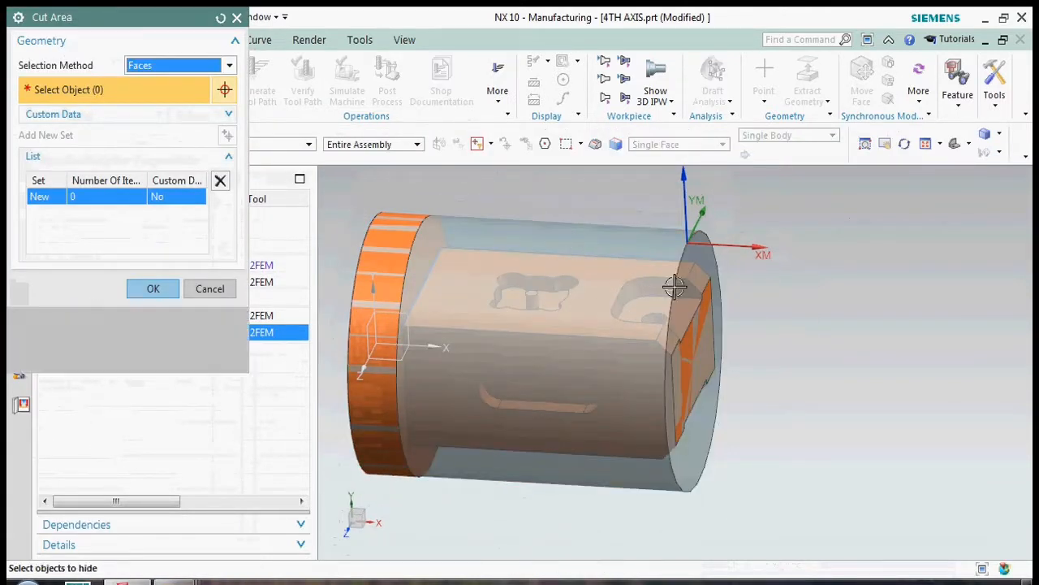
left_click(673, 289)
Select the six faces of the open pocket around the hole at the part's free end as the cut area
scroll(673, 290, "up", 5)
left_click(619, 286)
left_click(553, 329)
scroll(801, 344, "down", 3)
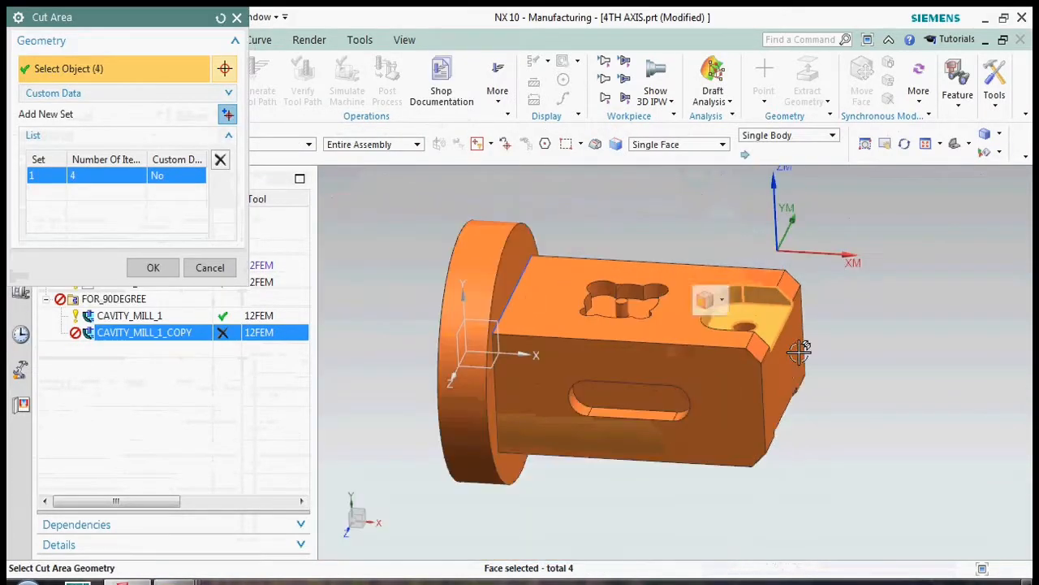
middle_click_drag(801, 343, 592, 499)
scroll(599, 432, "up", 4)
left_click(630, 460)
scroll(745, 315, "down", 5)
middle_click_drag(744, 316, 854, 318)
scroll(666, 267, "up", 4)
middle_click_drag(666, 267, 713, 300)
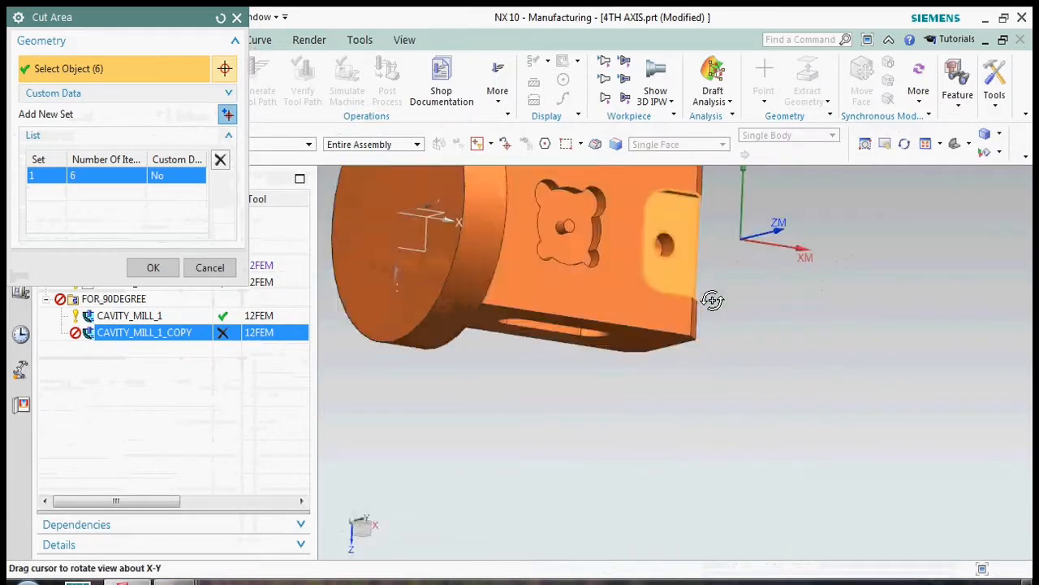
scroll(674, 262, "down", 4)
scroll(673, 263, "up", 3)
middle_click_drag(673, 262, 638, 349)
scroll(621, 372, "up", 2)
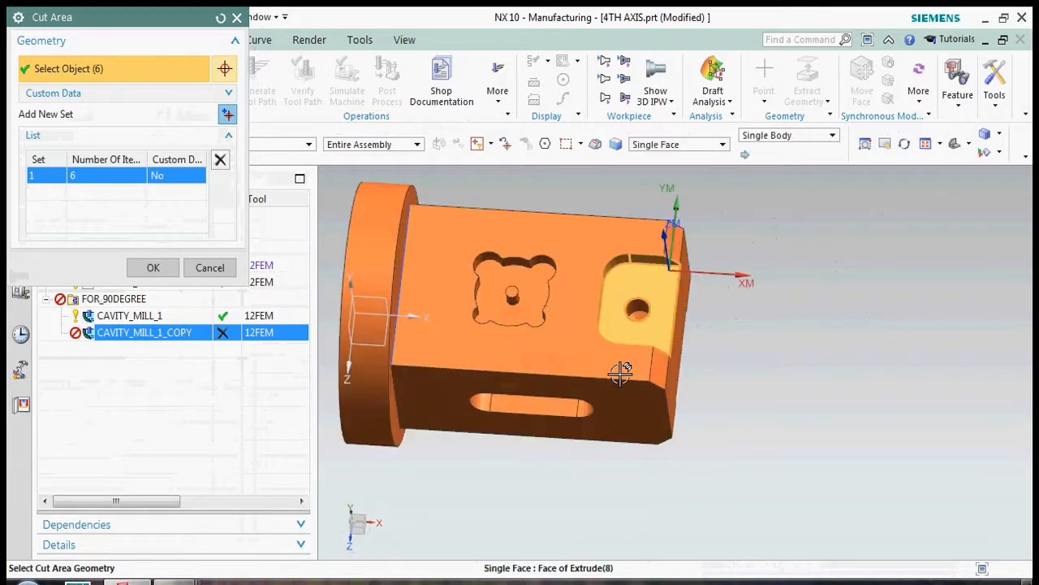
scroll(620, 372, "up", 2)
left_click(153, 268)
scroll(192, 398, "down", 3)
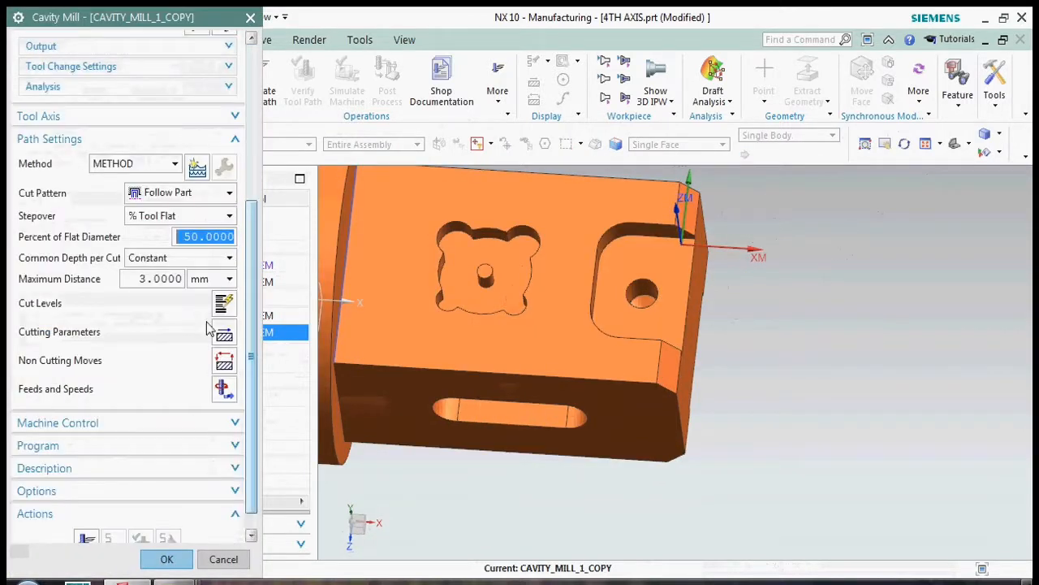
Reset the cut levels of CAVITY_MILL_1_COPY to automatic and set the top of the range at the flat 90-degree face
left_click(223, 303)
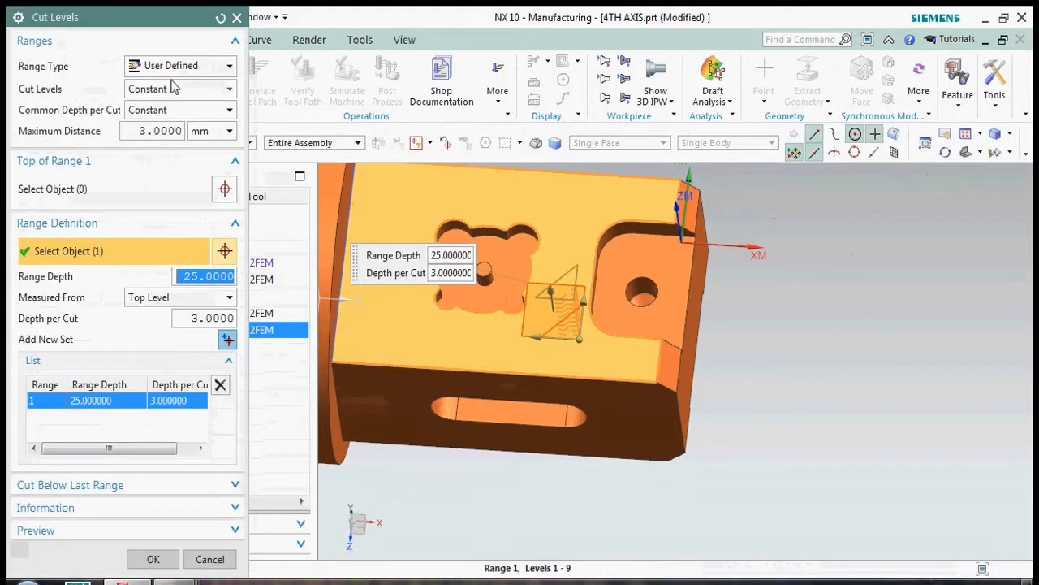
left_click(163, 65)
left_click(167, 96)
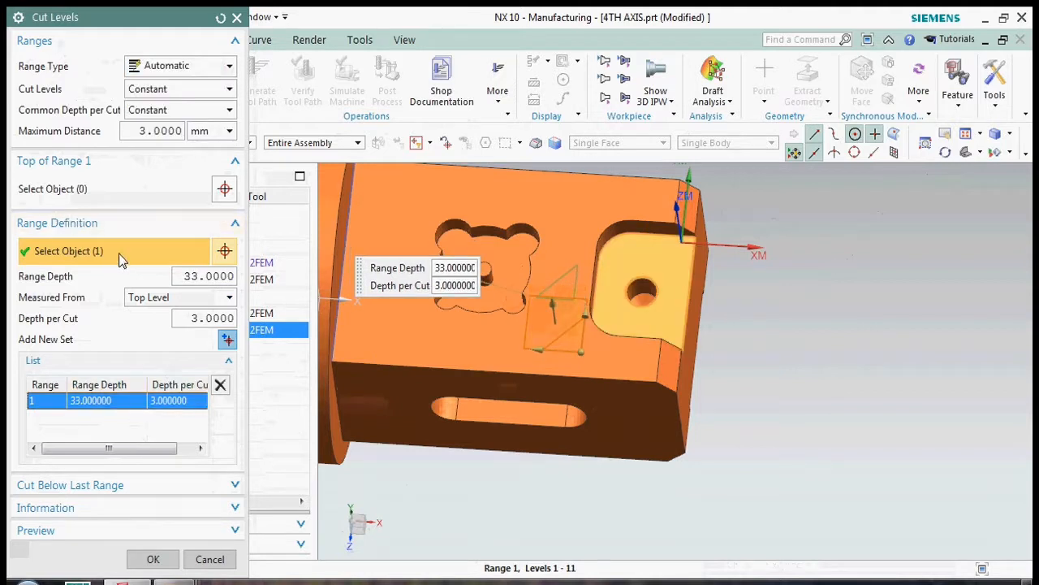
left_click(69, 189)
left_click(557, 249)
mouse_move(804, 406)
middle_mouse_down()
mouse_move(824, 432)
mouse_move(812, 394)
middle_mouse_up()
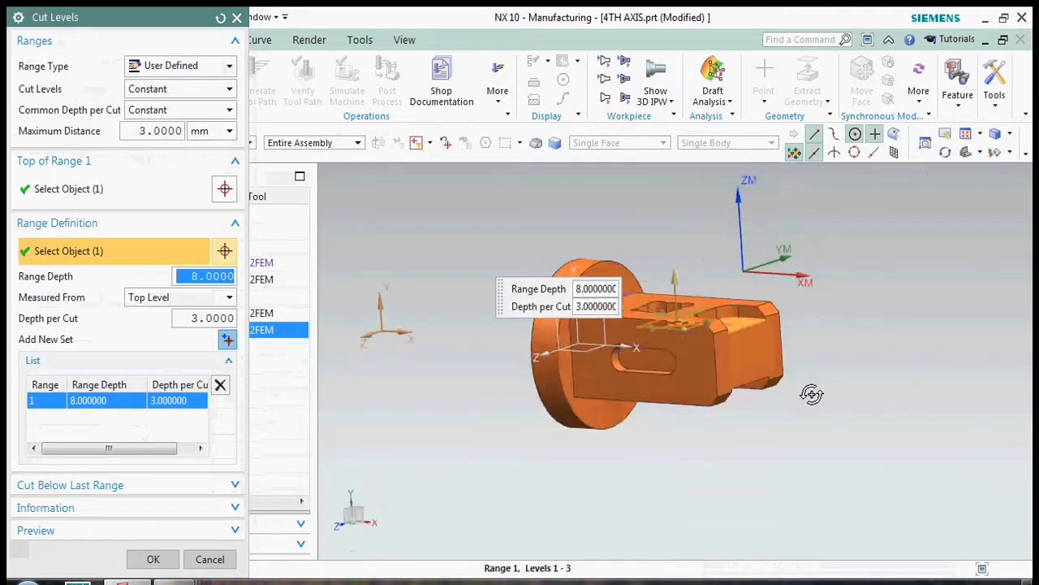
left_click(153, 559)
Generate the open pocket's cavity mill tool path and accept the CAVITY_MILL_1_COPY operation
scroll(163, 454, "down", 1)
left_click(162, 558)
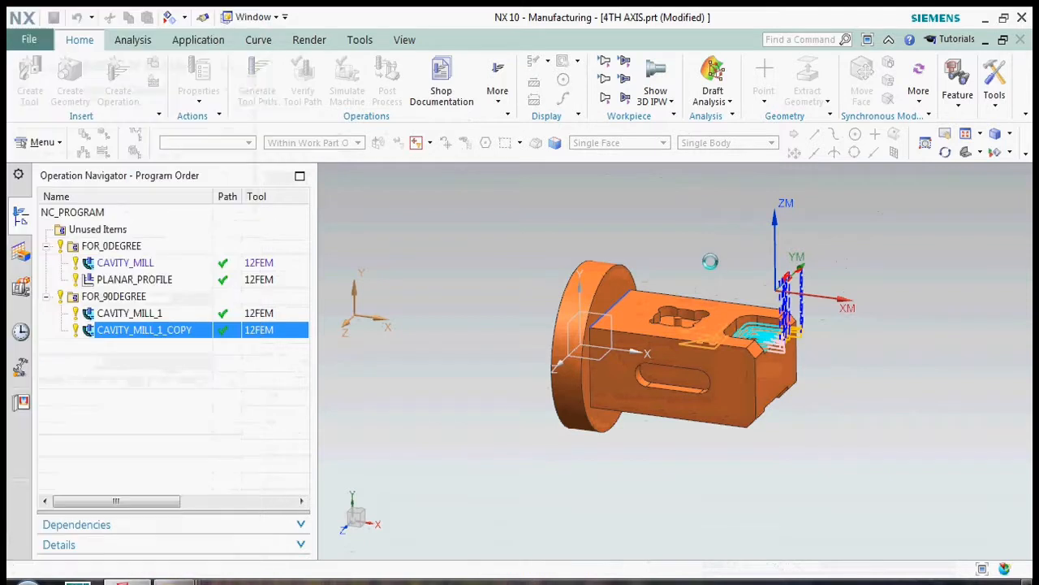
double_click(145, 329)
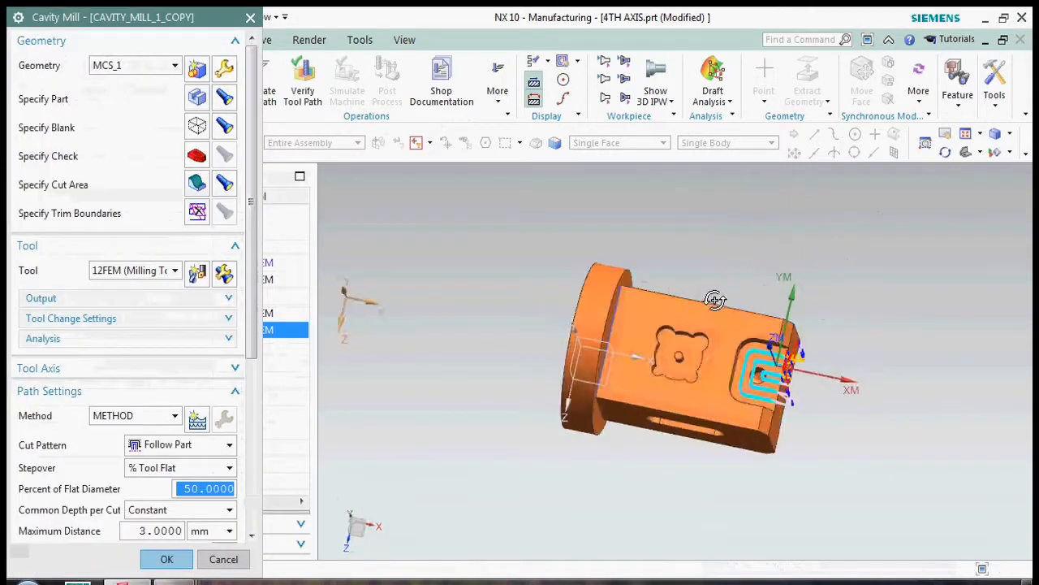
left_click(168, 560)
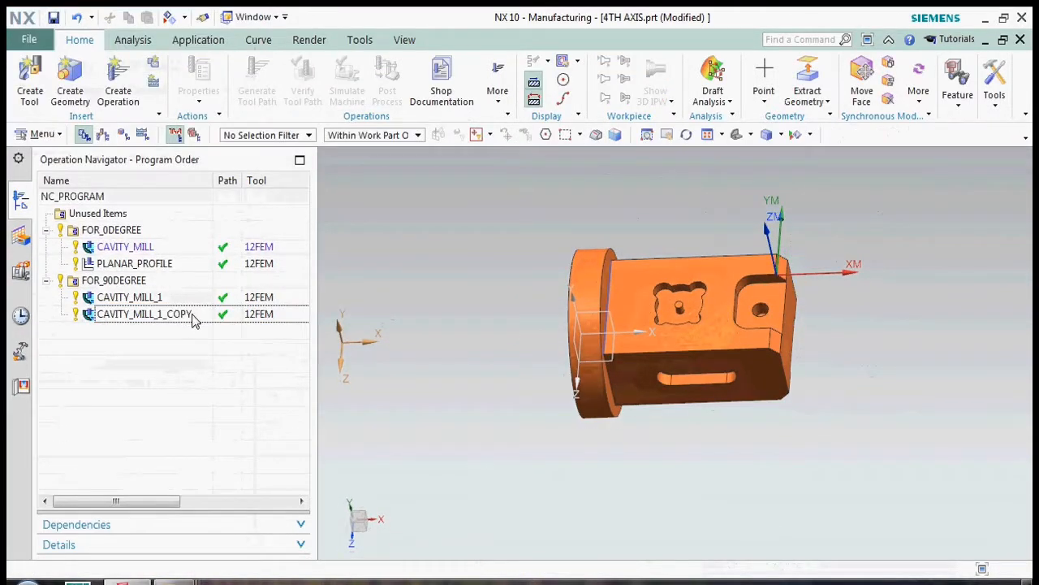
Copy CAVITY_MILL_1_COPY and paste the duplicate below it in FOR_90DEGREE
right_click(193, 317)
left_click(223, 56)
right_click(206, 314)
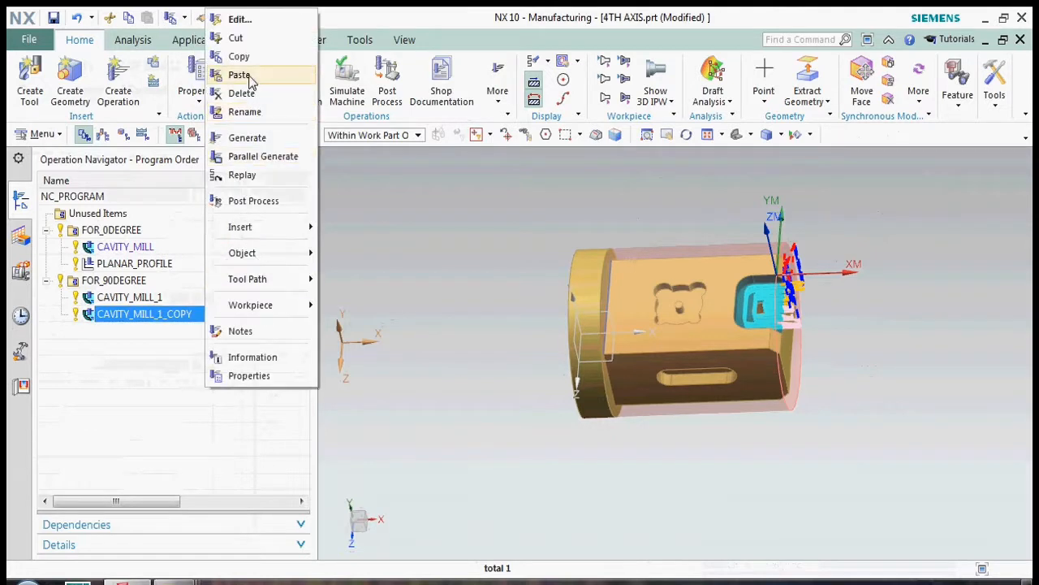
left_click(240, 75)
Open the cut area definition of the pasted operation and remove the existing set of open-pocket faces
double_click(190, 332)
left_click(225, 182)
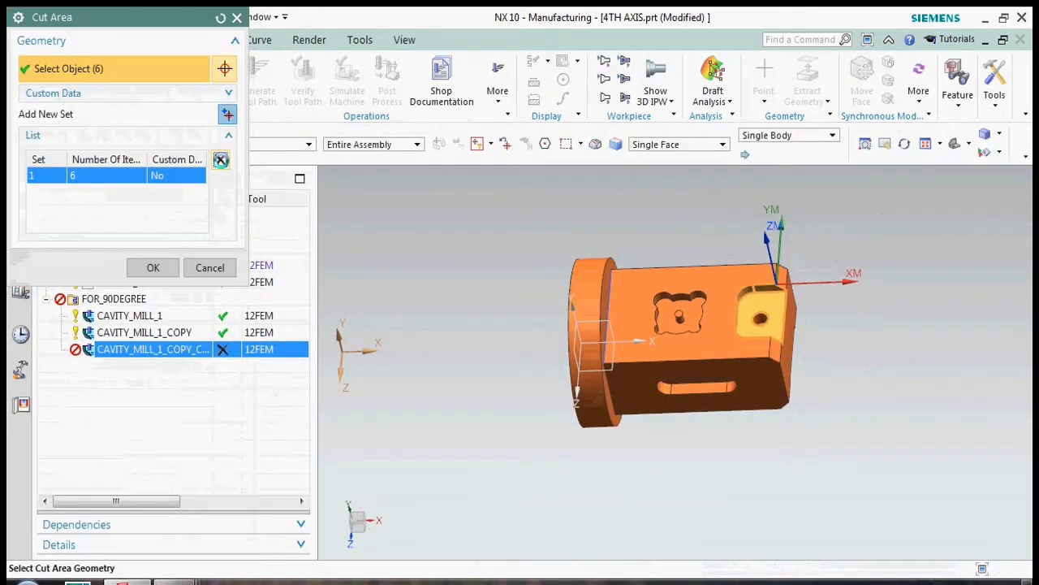
left_click(221, 159)
Select the faces of the four-lobed pocket around the small boss as the cut area
scroll(657, 305, "up", 4)
left_click_drag(623, 273, 779, 412)
middle_click_drag(791, 406, 609, 244)
scroll(609, 244, "down", 4)
scroll(603, 195, "up", 4)
scroll(603, 195, "down", 2)
middle_click_drag(603, 194, 674, 297)
scroll(691, 288, "up", 5)
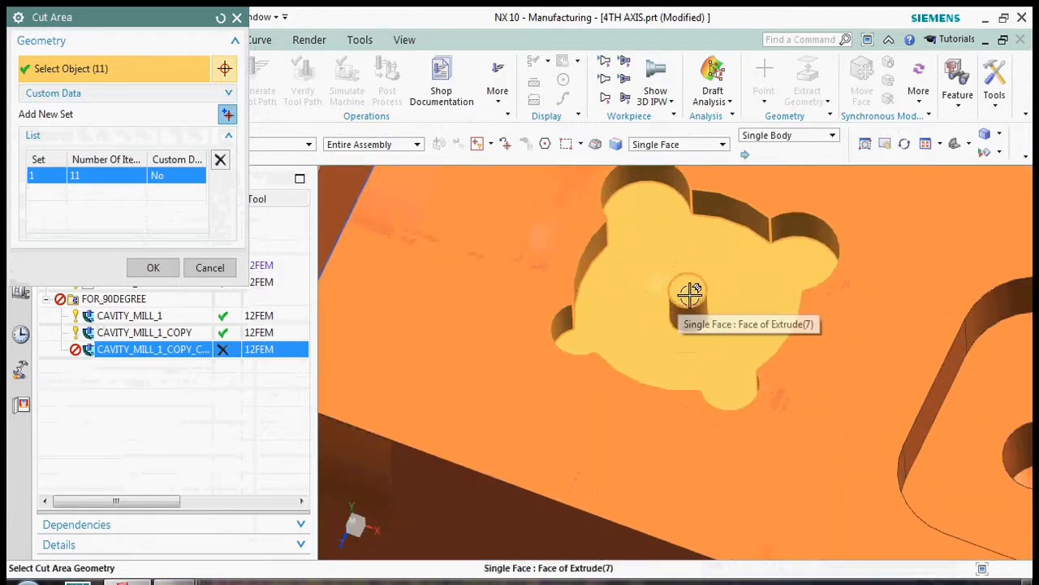
scroll(690, 294, "down", 5)
left_click(153, 267)
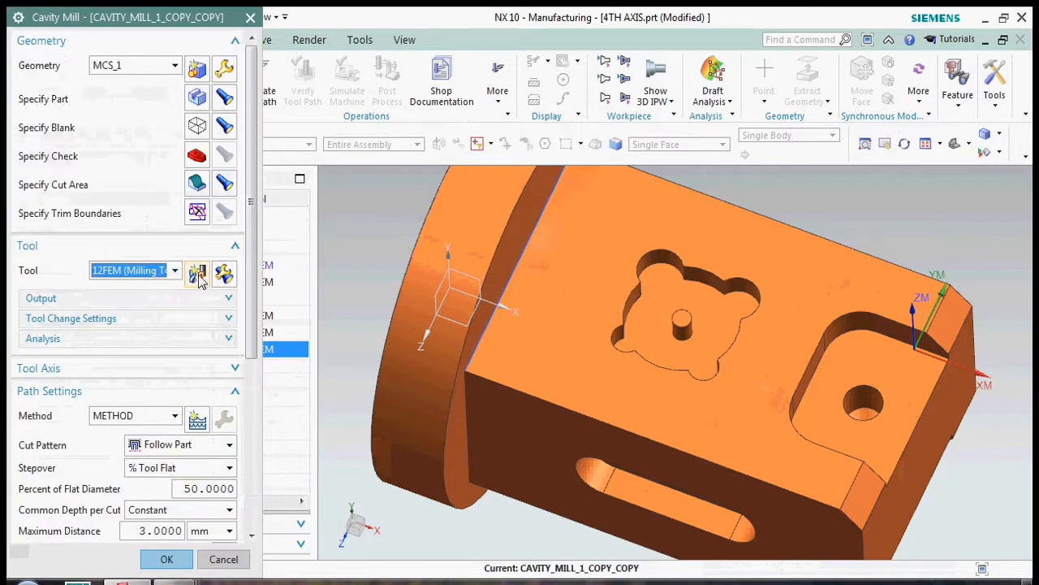
Create a new milling tool named 6FEM with a 6 mm diameter for the operation
left_click(198, 273)
type("6FE")
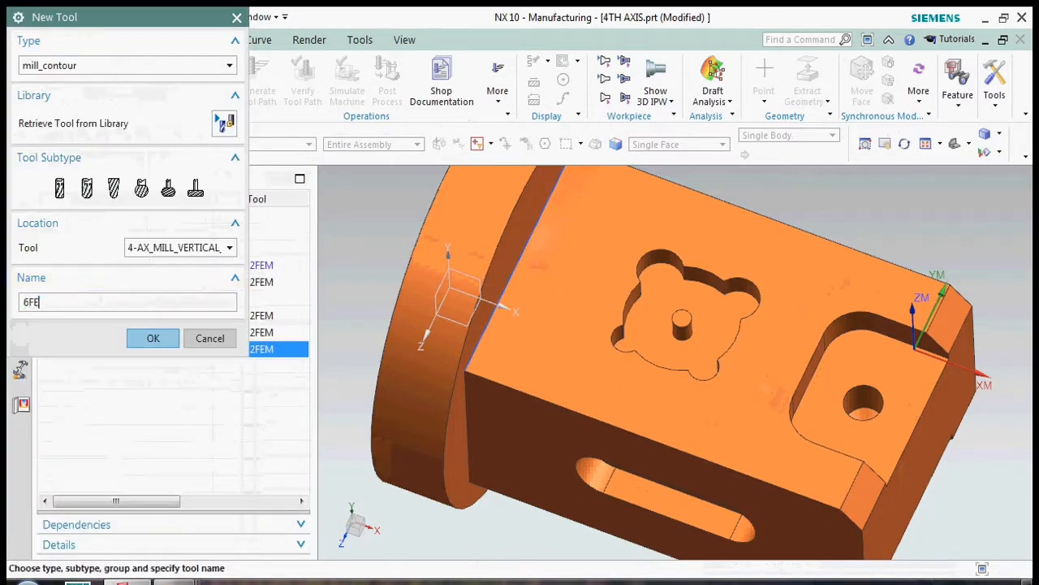
type("M")
key("Return")
type("6.")
left_click(167, 558)
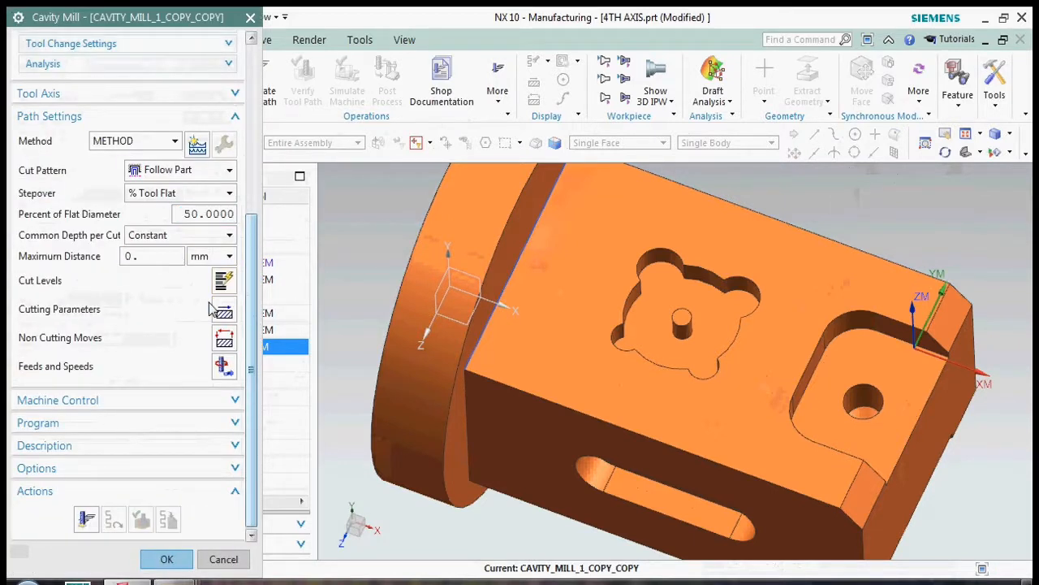
Set the maximum distance per cut to 0.5 mm and redefine the cut levels from the flat face to the lobed pocket's floor
left_click(224, 282)
left_click(179, 66)
left_click(167, 84)
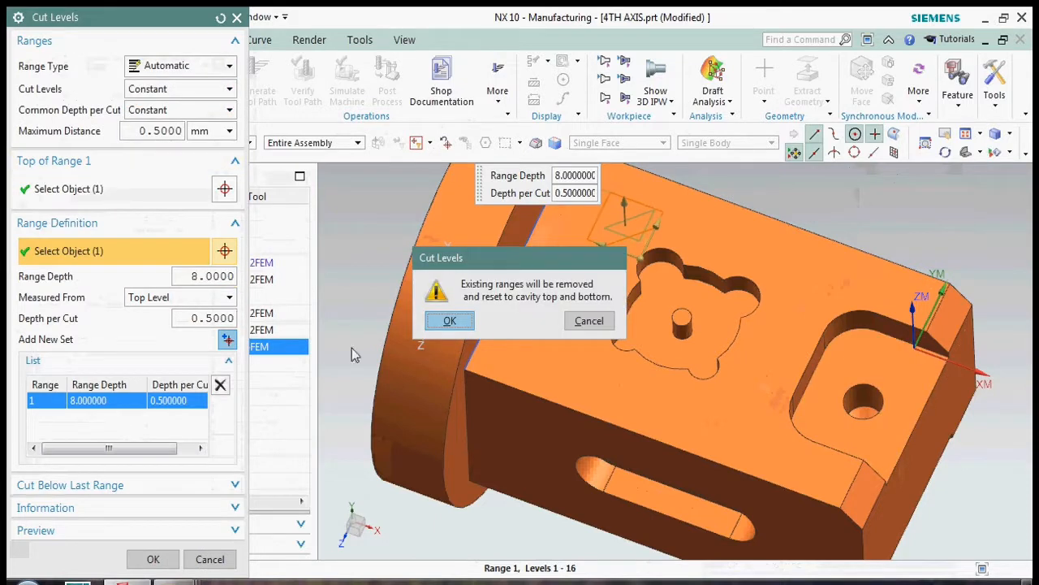
left_click(447, 320)
left_click(150, 419)
left_click(350, 402)
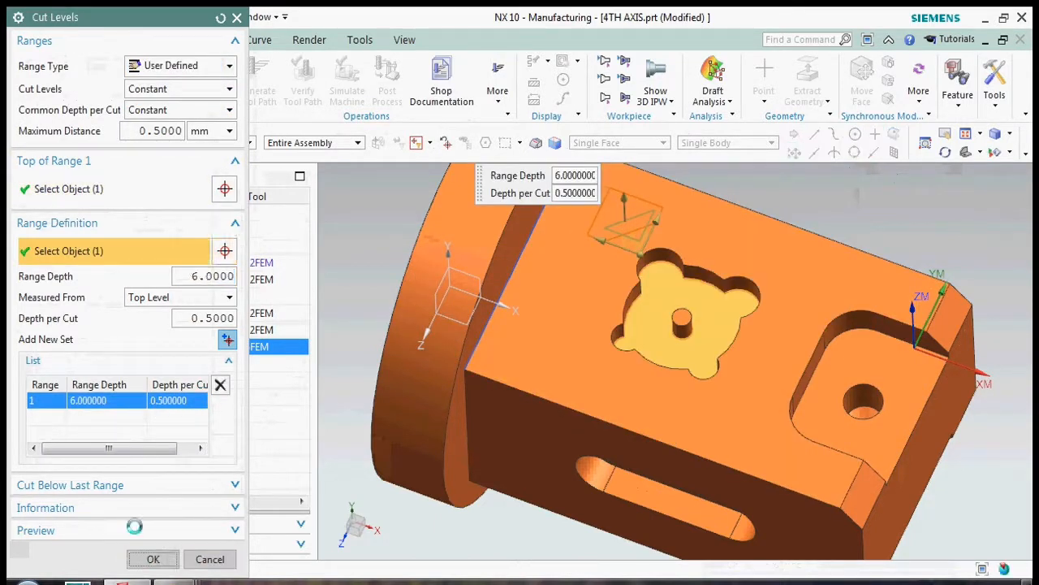
middle_click(134, 527)
Generate the lobed pocket's tool path and accept the 6FEM cavity mill operation
left_click(166, 559)
middle_click_drag(715, 349, 799, 342)
scroll(799, 341, "down", 2)
left_click(212, 386)
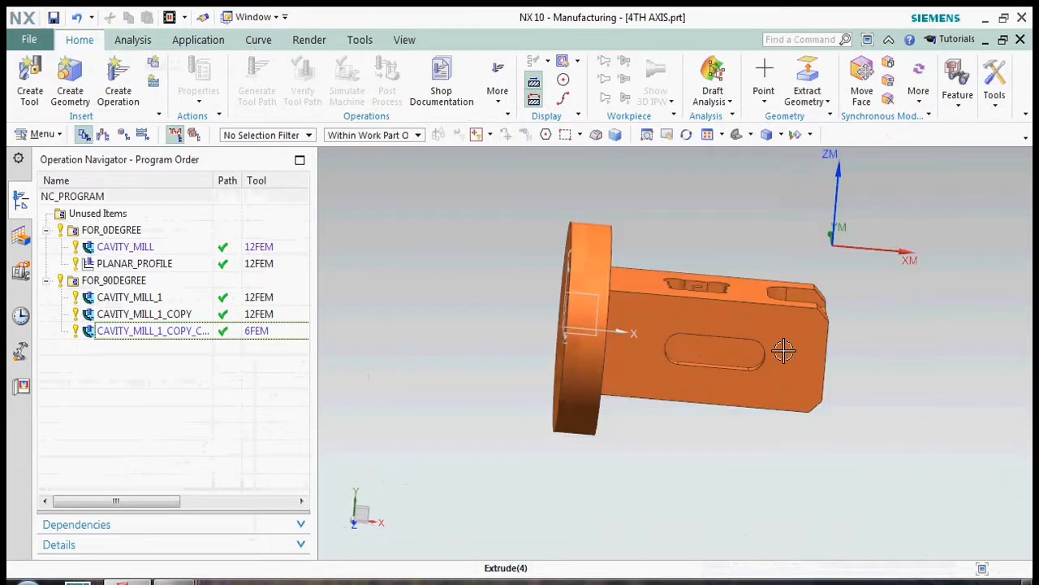
Insert a drilling operation of the drill type after the 6FEM cavity mill in FOR_90DEGREE
middle_click_drag(758, 315, 597, 327)
scroll(770, 323, "down", 2)
left_click(201, 332)
scroll(777, 332, "up", 4)
left_click(231, 362)
right_click(201, 333)
mouse_move(236, 207)
left_click(336, 209)
left_click(112, 69)
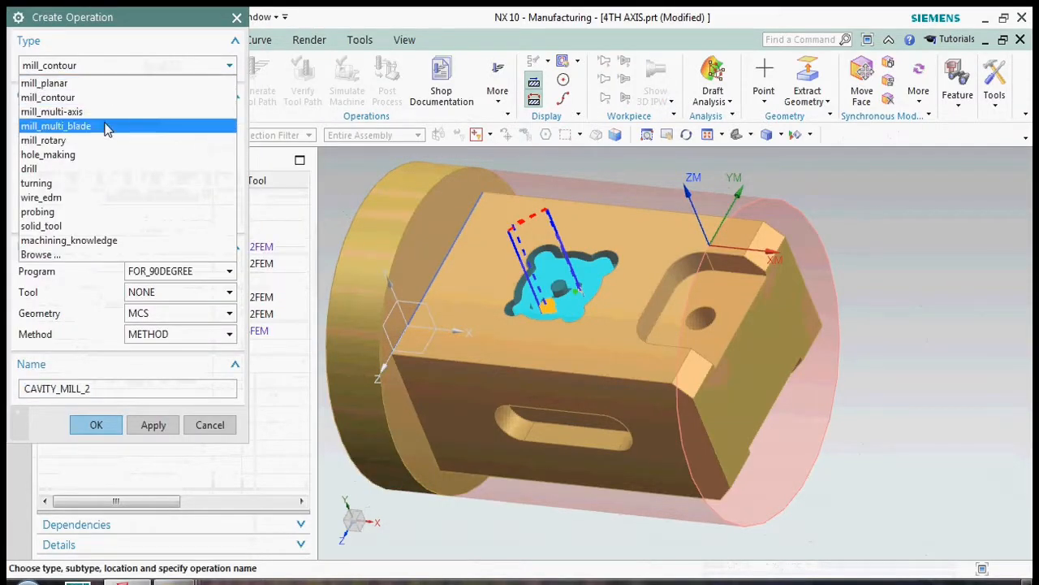
left_click(106, 180)
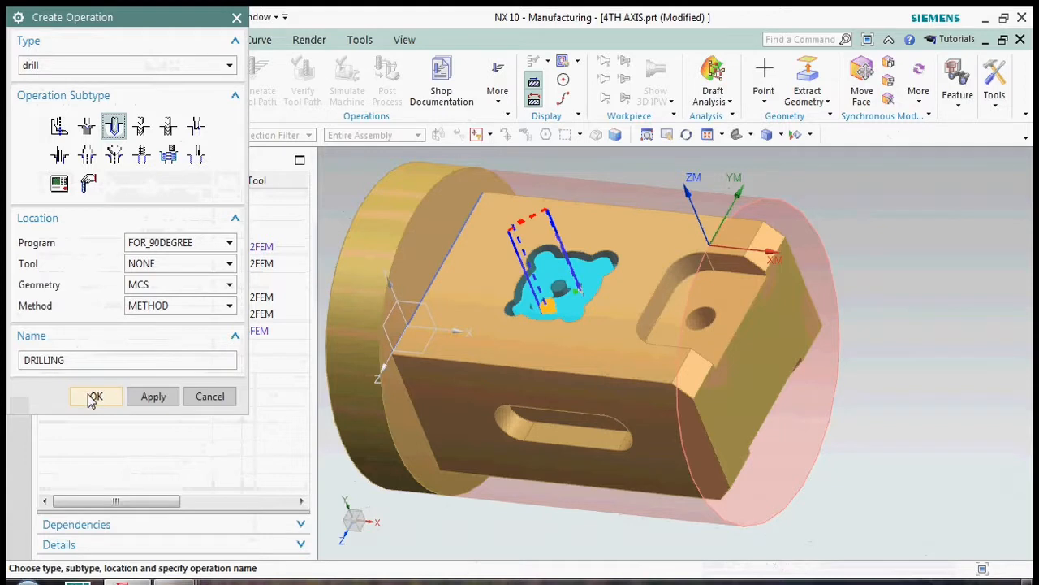
left_click(93, 397)
Set the drilling geometry to MCS_1 and specify the hole in the open pocket as the point to drill
left_click(197, 99)
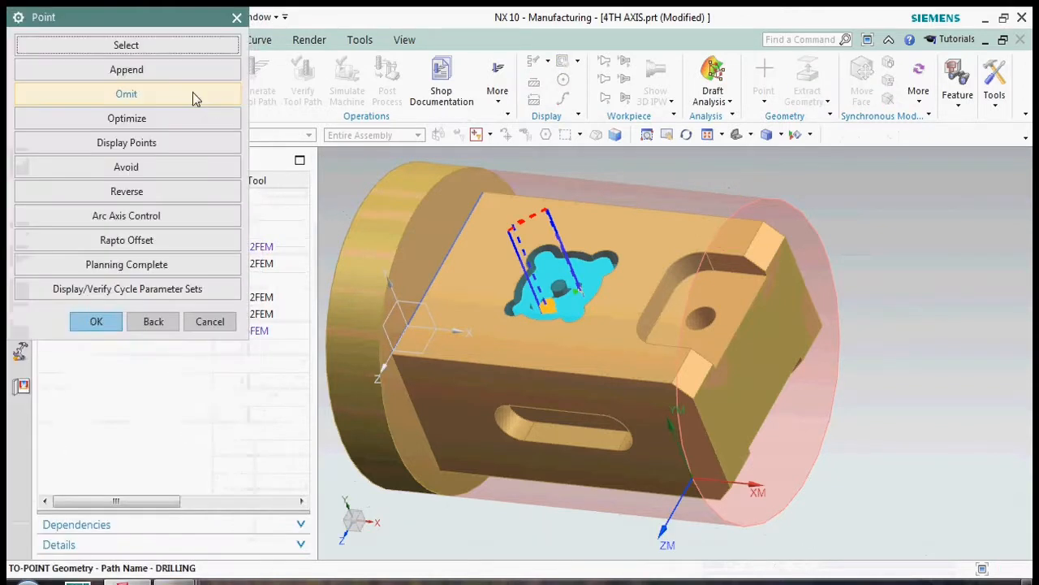
left_click(172, 322)
left_click(138, 97)
left_click(196, 98)
left_click(126, 44)
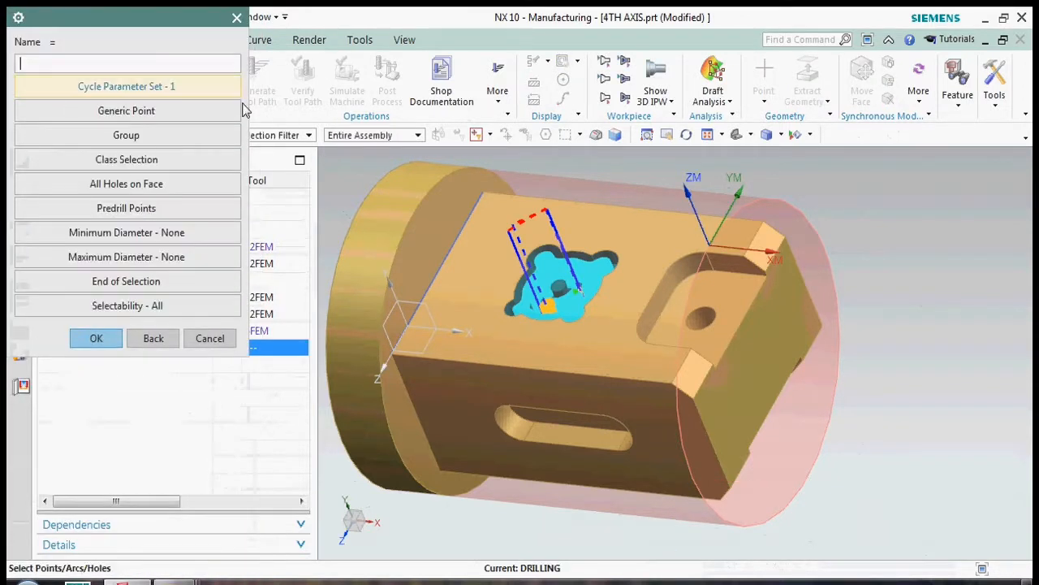
scroll(776, 310, "up", 2)
left_click(106, 334)
left_click(104, 327)
Create the drill DRILLING_TOOL for the drilling operation, then generate its tool path and accept the operation
left_click(165, 188)
left_click(145, 213)
left_click(197, 215)
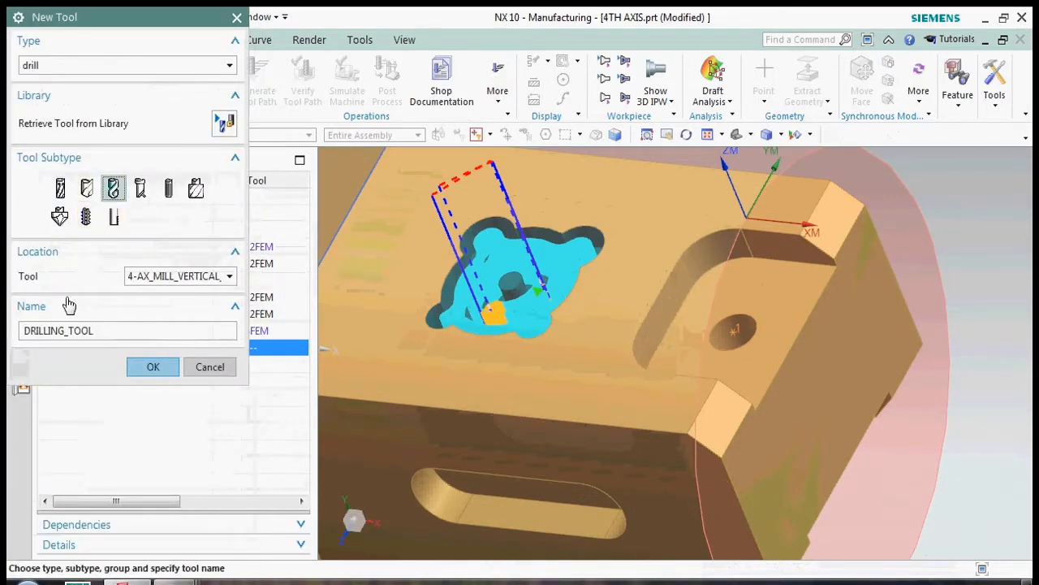
left_click(153, 366)
left_click(170, 559)
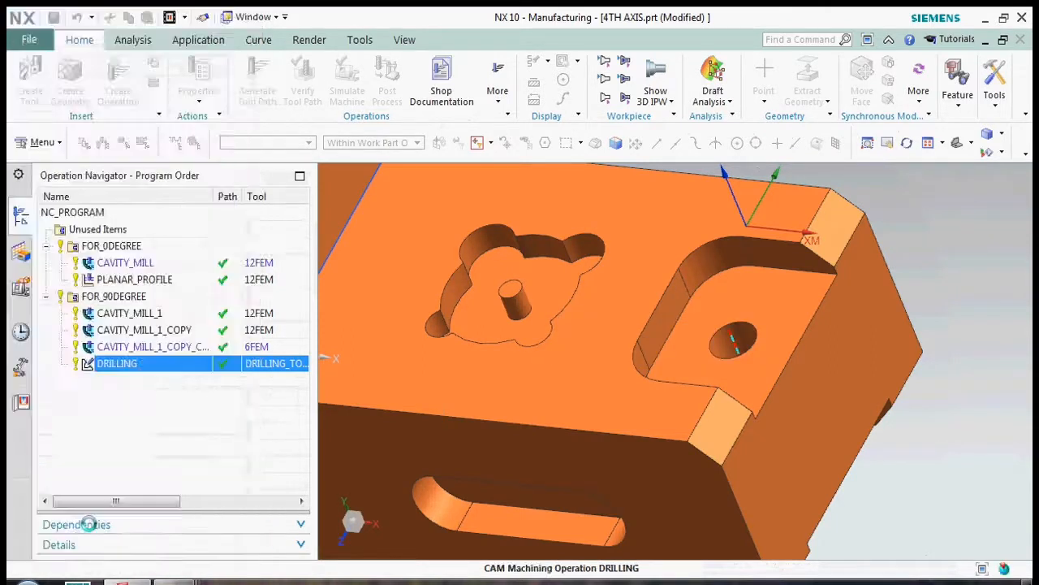
left_click(166, 560)
scroll(633, 315, "down", 5)
middle_click_drag(634, 315, 669, 359)
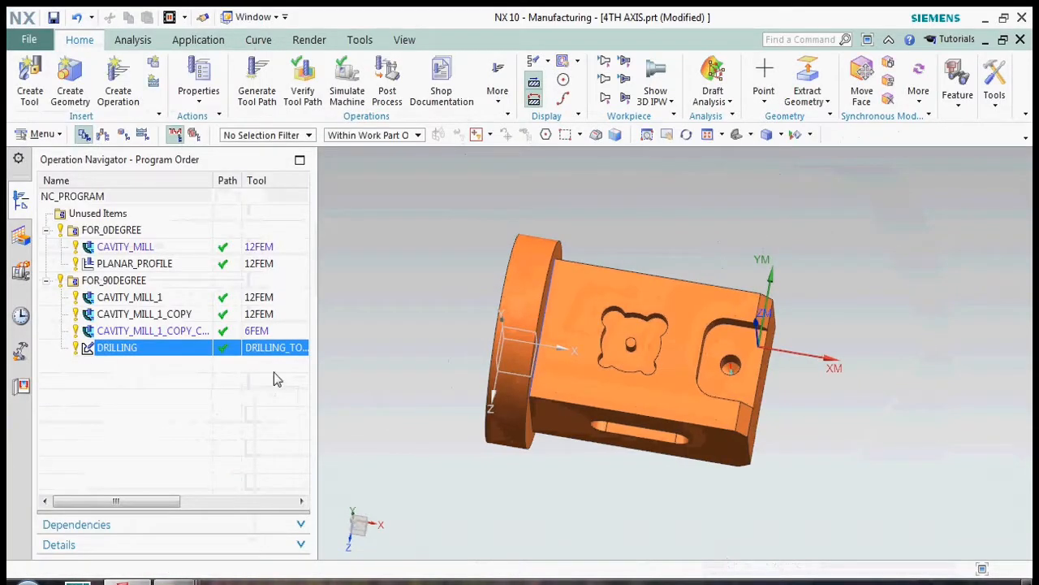
Select the three cavity mill operations together with DRILLING in FOR_90DEGREE
left_click(208, 332, "ctrl")
left_click(186, 315, "ctrl")
left_click(182, 299, "ctrl")
right_click(181, 305)
mouse_move(223, 243)
left_click(333, 318)
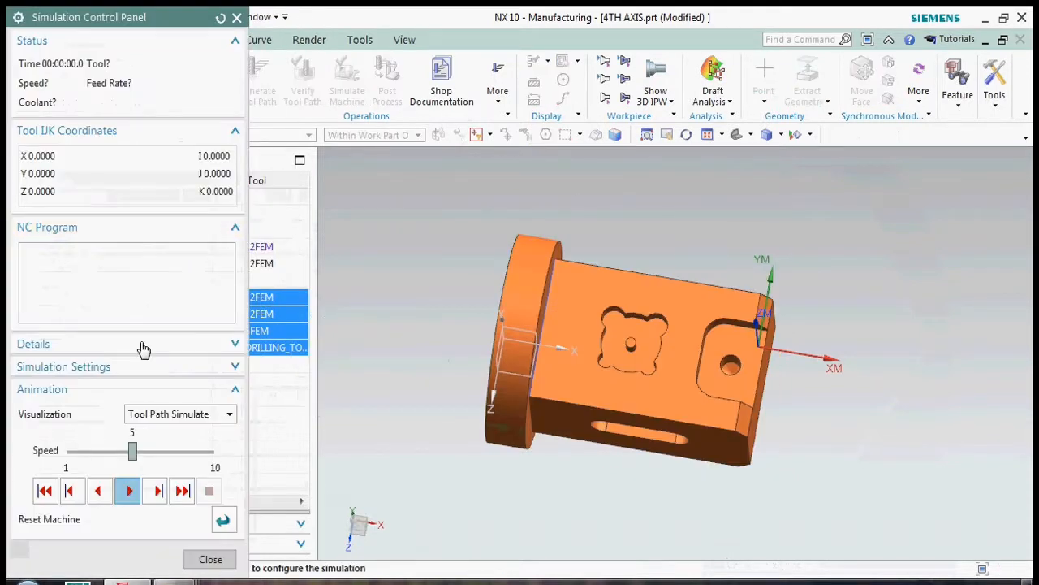
left_click(203, 564)
Verify the four selected tool paths in a 2D Dynamic simulation and compare the machined stock with the part
right_click(203, 313)
mouse_move(258, 521)
left_click(345, 467)
middle_click_drag(713, 415, 665, 391)
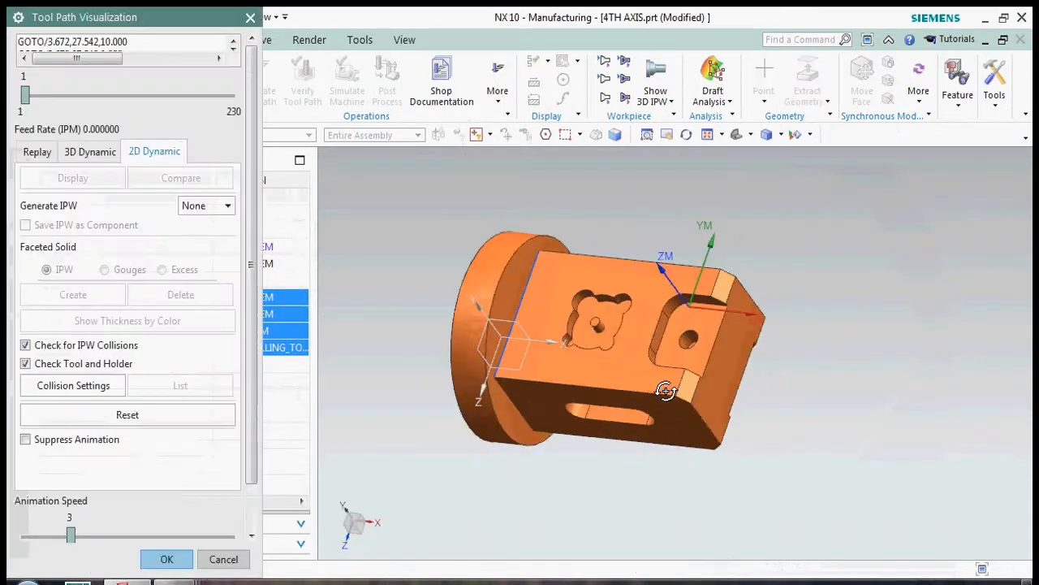
scroll(132, 174, "down", 1)
left_click(126, 526)
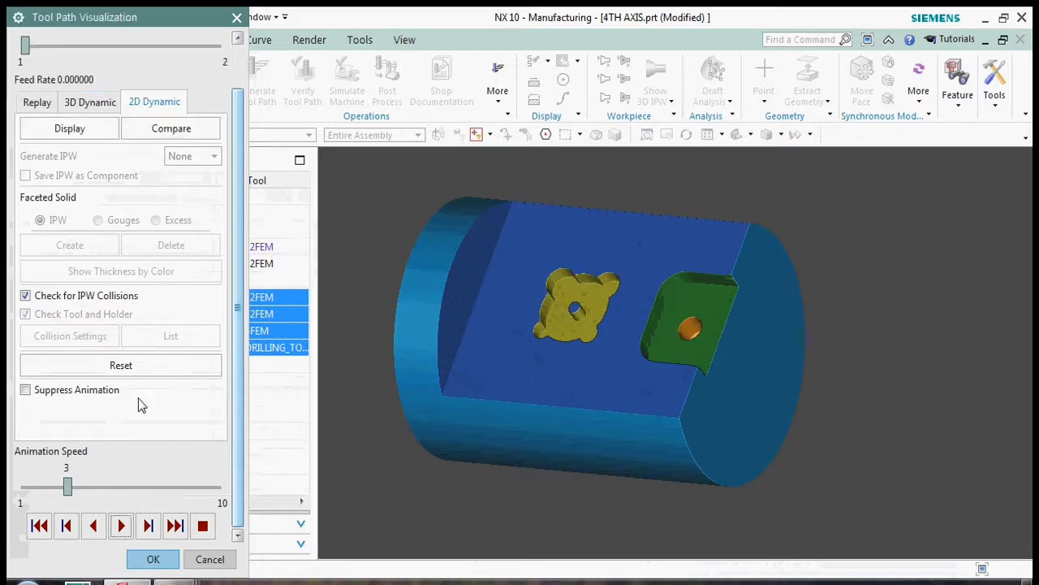
left_click(180, 132)
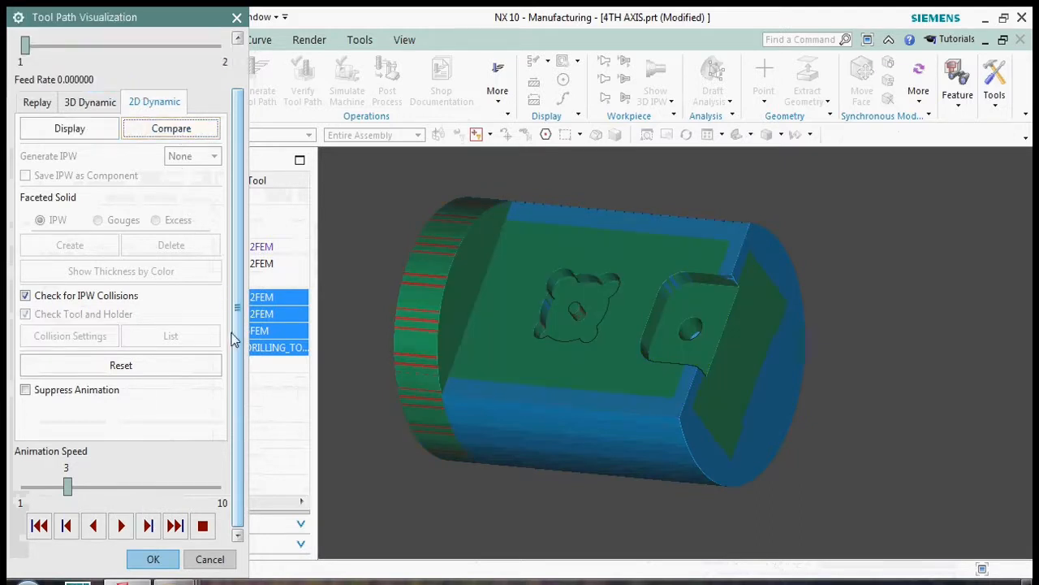
left_click(153, 557)
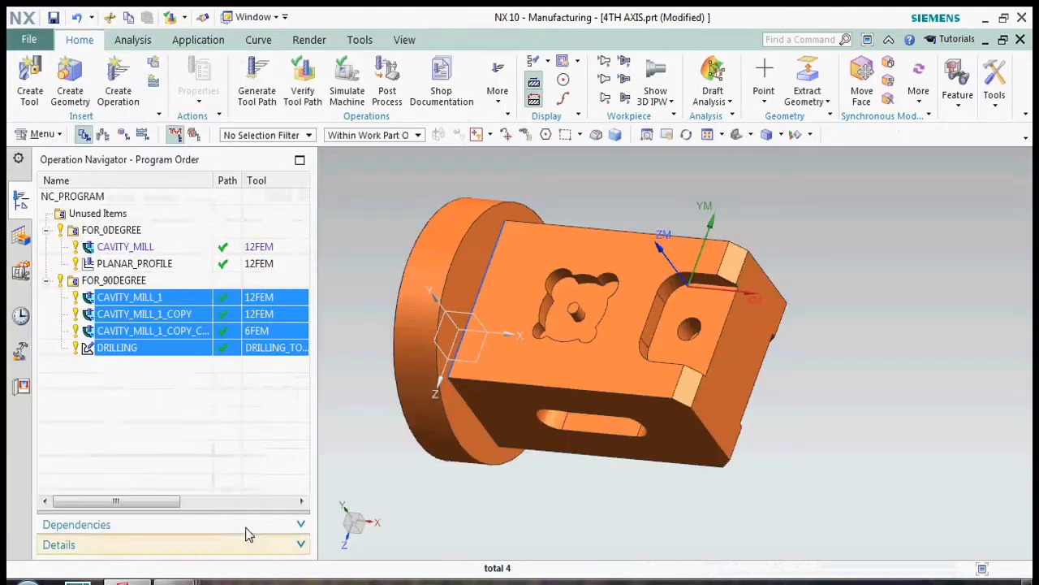
left_click(226, 416)
left_click(231, 331)
middle_click_drag(455, 341, 422, 354)
left_click(220, 406)
left_click(210, 316)
right_click(227, 322)
mouse_move(268, 209)
left_click(380, 208)
left_click(122, 65)
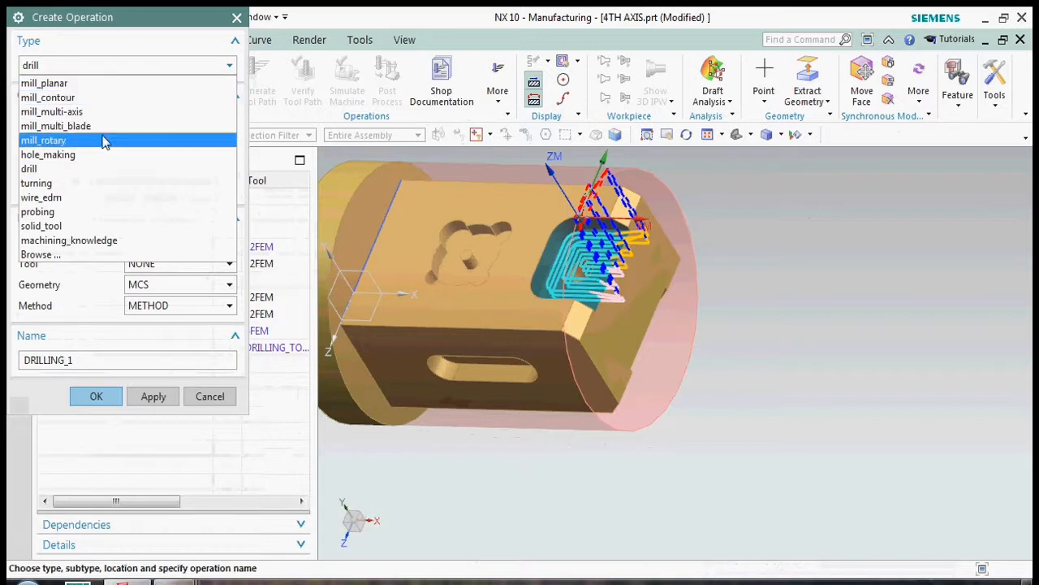
left_click(74, 98)
left_click(105, 429)
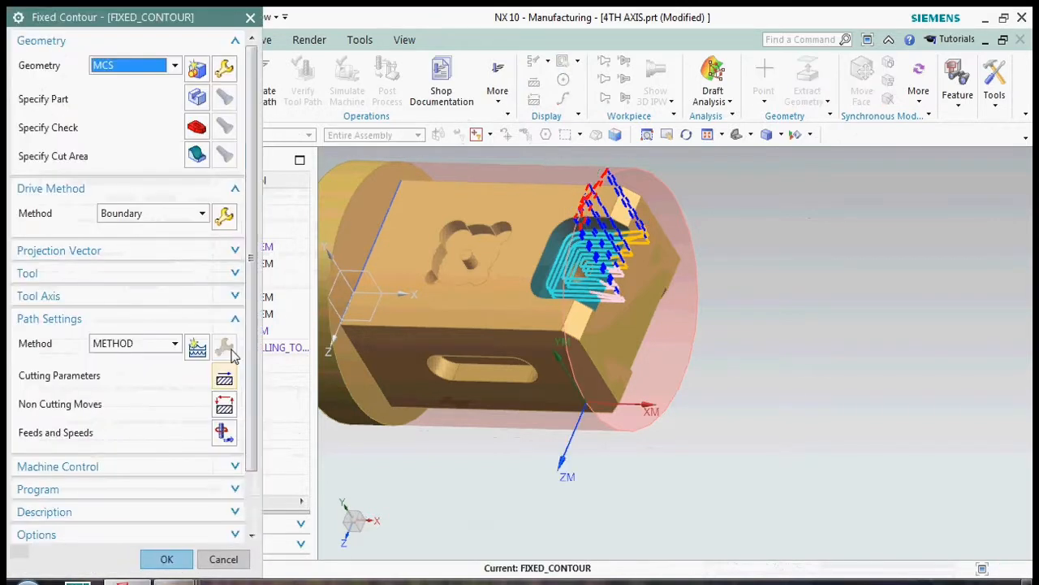
key("Escape")
Insert a FIXED_CONTOUR operation after CAVITY_MILL_1_COPY in FOR_90DEGREE
middle_click_drag(495, 372, 585, 394)
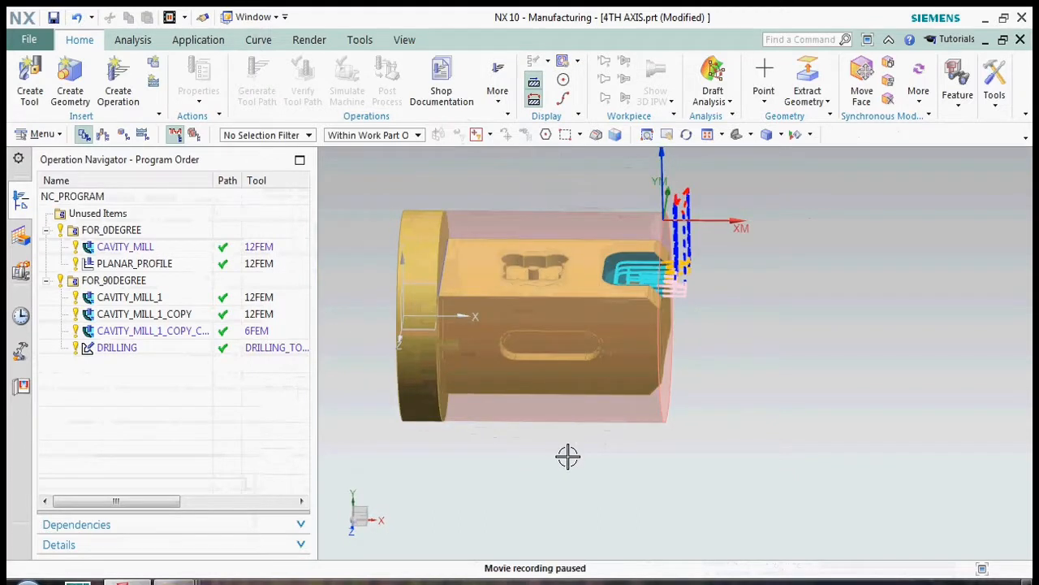
right_click(183, 349)
left_click(154, 314)
right_click(154, 314)
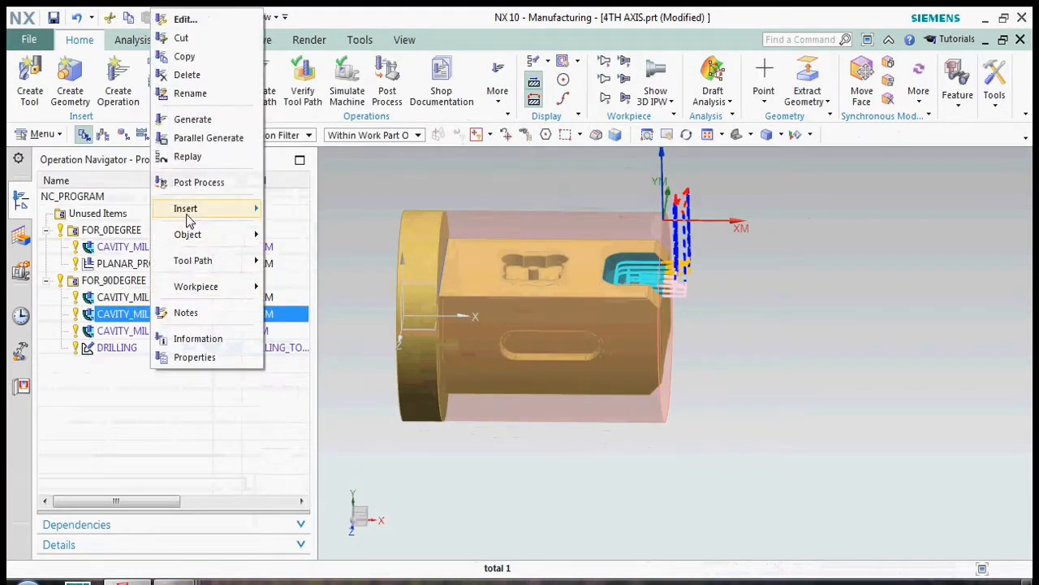
mouse_move(186, 216)
left_click(301, 213)
left_click(96, 424)
Set the fixed contour geometry to MCS_1 and specify the solid body as the part
left_click(130, 65)
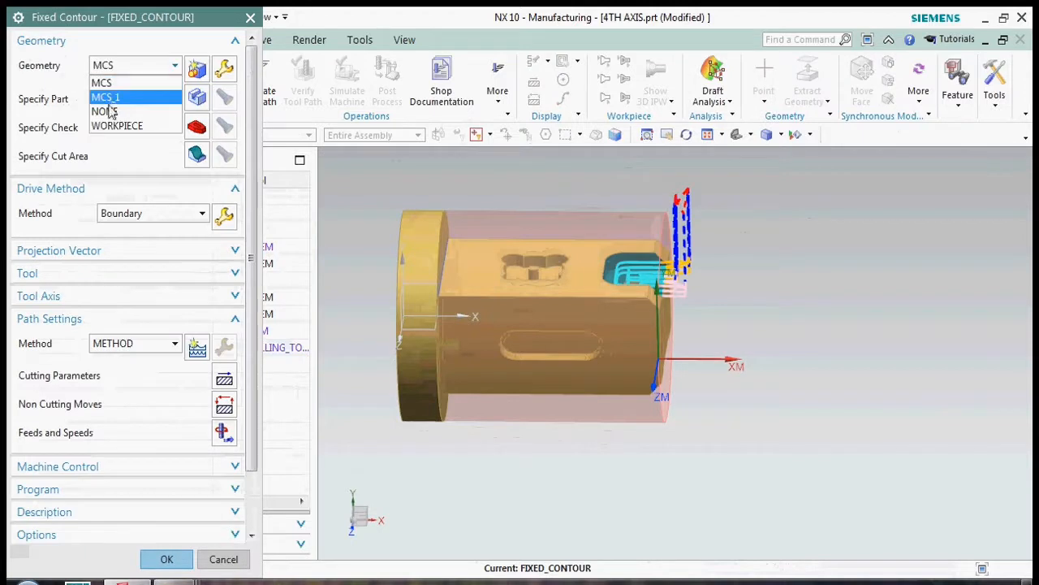
left_click(108, 97)
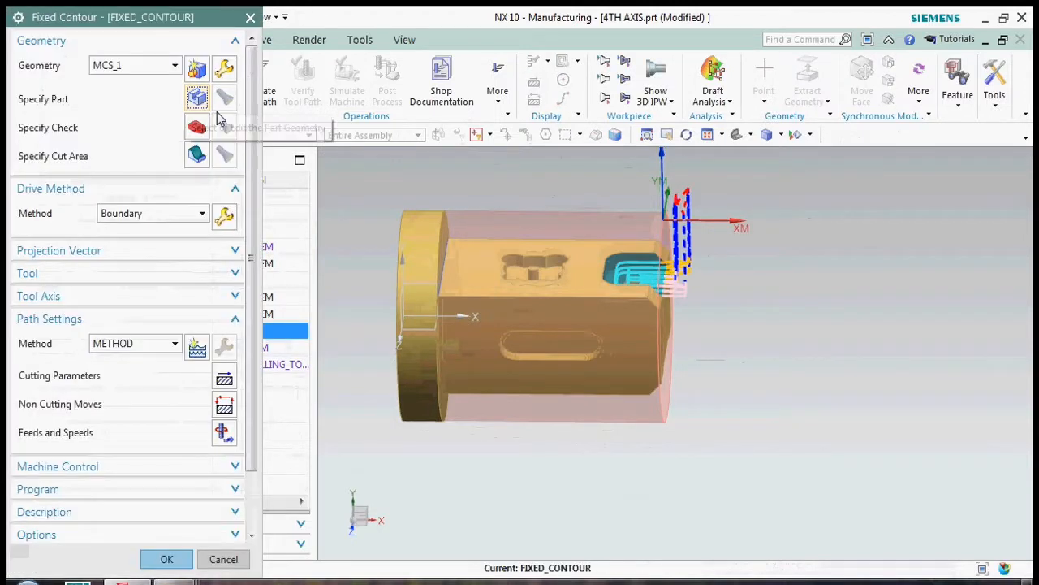
left_click(197, 99)
left_click(631, 304)
left_click(151, 289)
Select the two chamfer faces on either side of the open pocket at the part's free end as the cut area
left_click(198, 156)
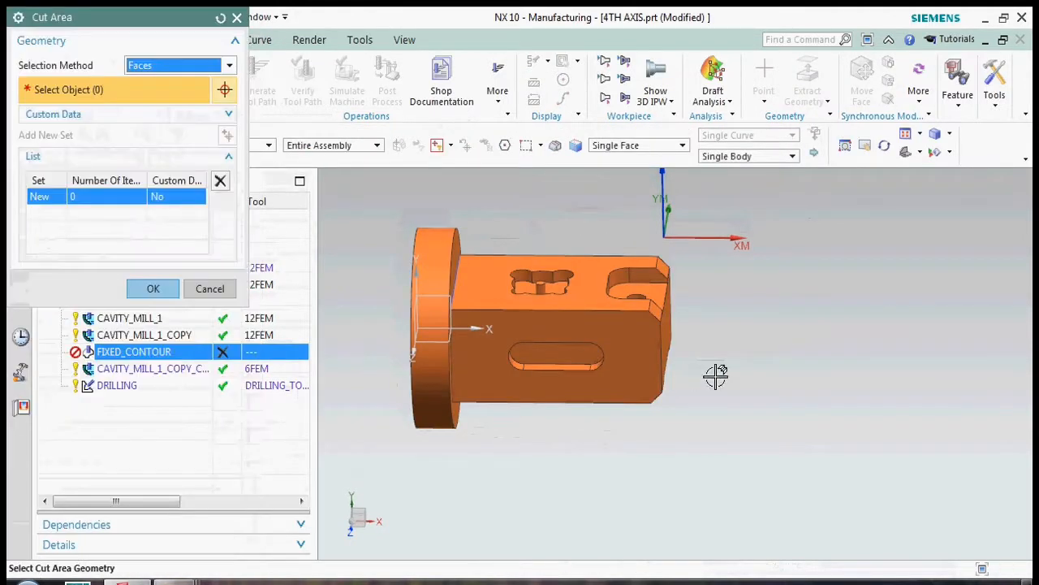
scroll(652, 325, "up", 5)
left_click(652, 329)
scroll(654, 330, "down", 4)
middle_click_drag(693, 362, 743, 445)
left_click(639, 346)
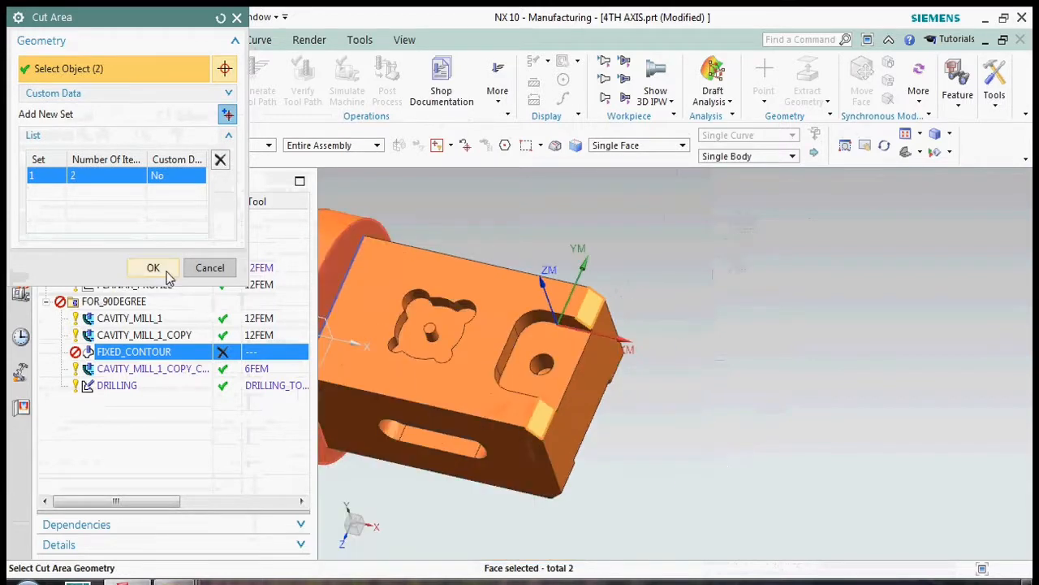
Accept the cut area and set the drive method to Area Milling with a 0.2 mm maximum stepover distance
left_click(154, 268)
left_click(201, 213)
left_click(126, 273)
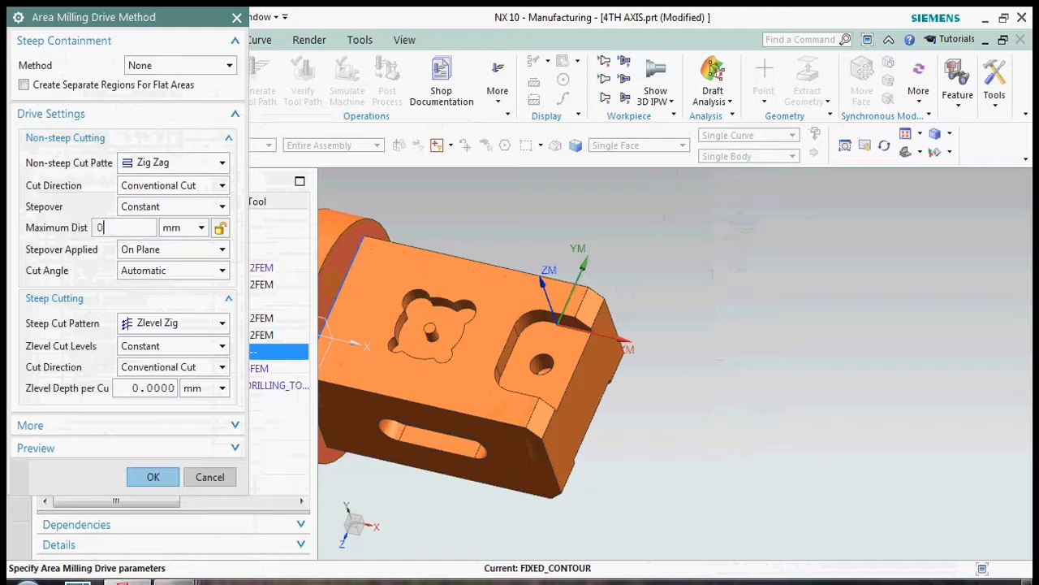
left_click(153, 476)
Assign the 12FEM tool to the fixed contour operation and generate its tool path on the two chamfers
left_click(130, 304)
middle_click(129, 349)
double_click(127, 350)
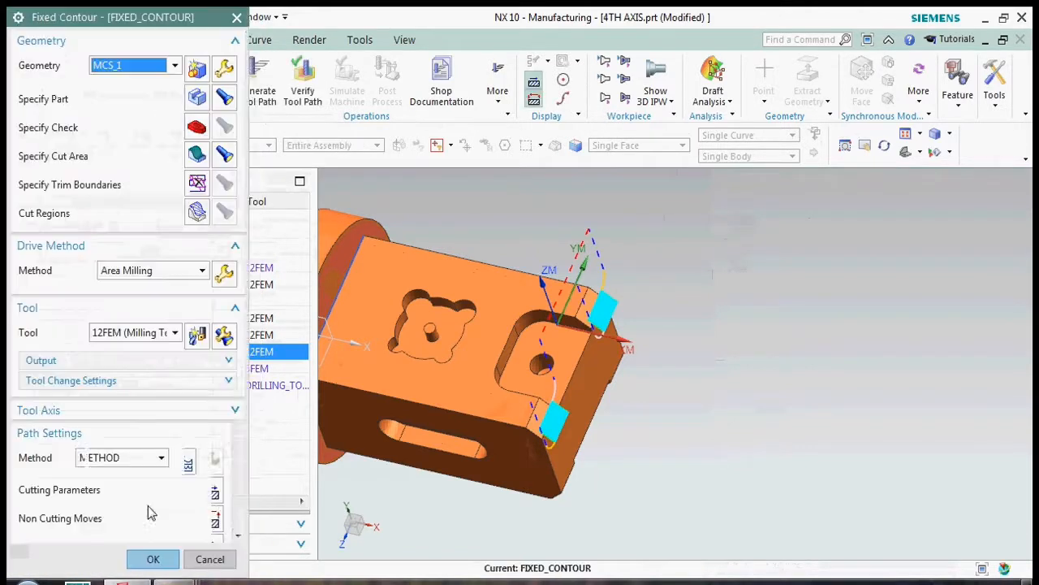
scroll(561, 425, "up", 5)
scroll(540, 392, "down", 5)
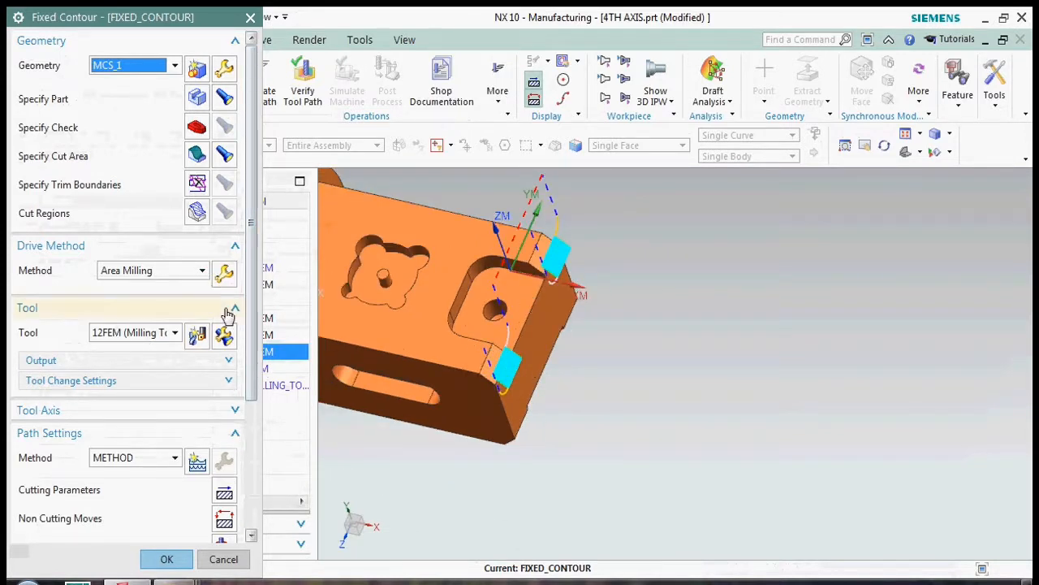
Try the Vector and Specify cut angle options in the area milling drive settings
left_click(225, 274)
left_click(152, 272)
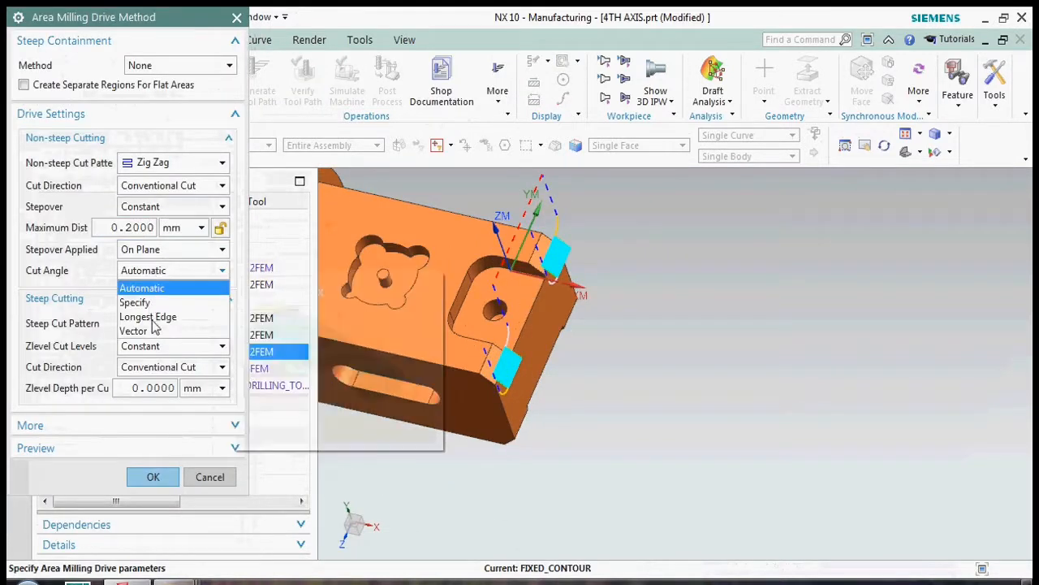
left_click(139, 329)
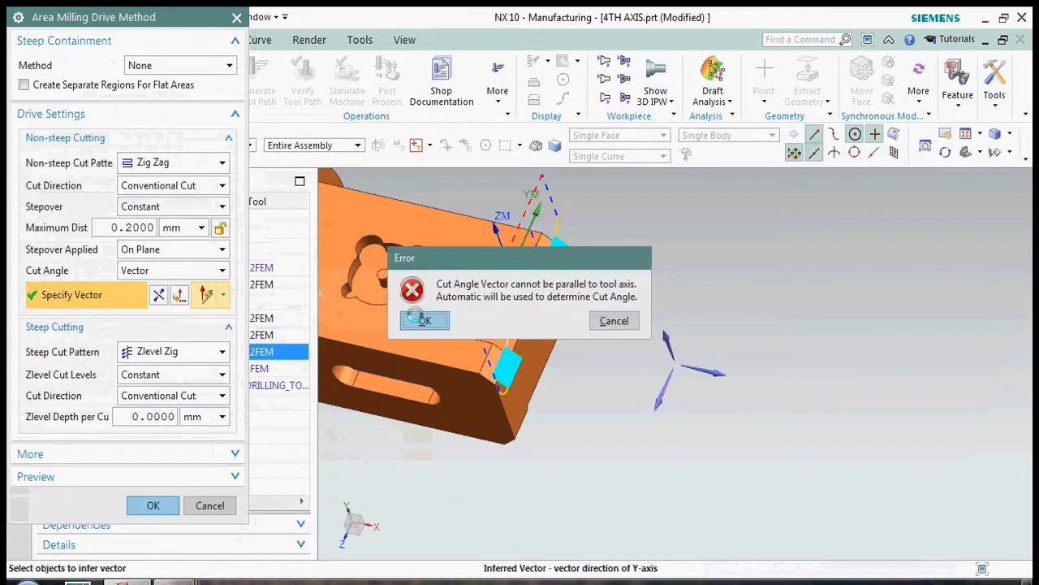
left_click(423, 320)
left_click(171, 271)
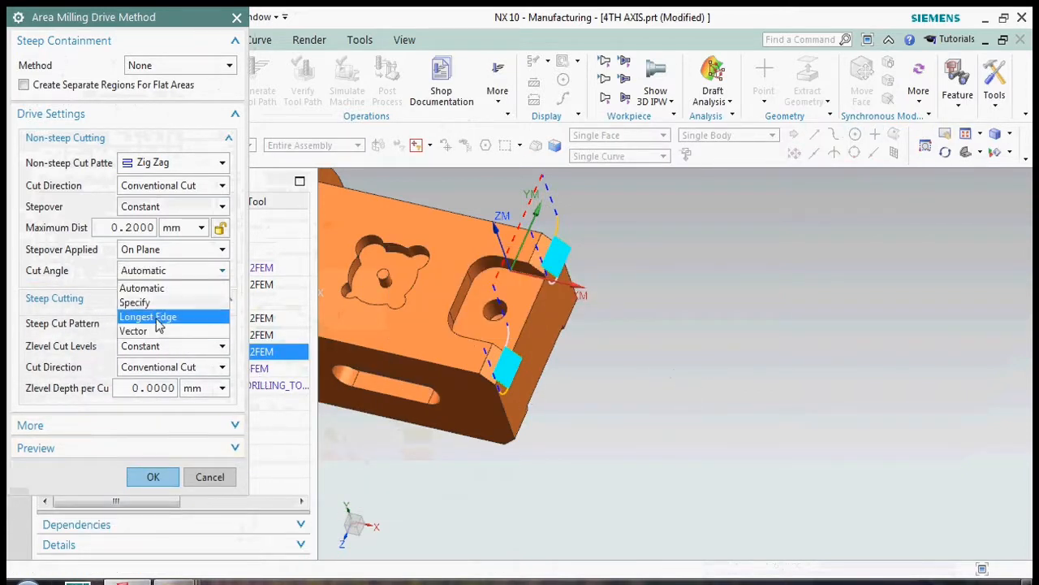
left_click(134, 301)
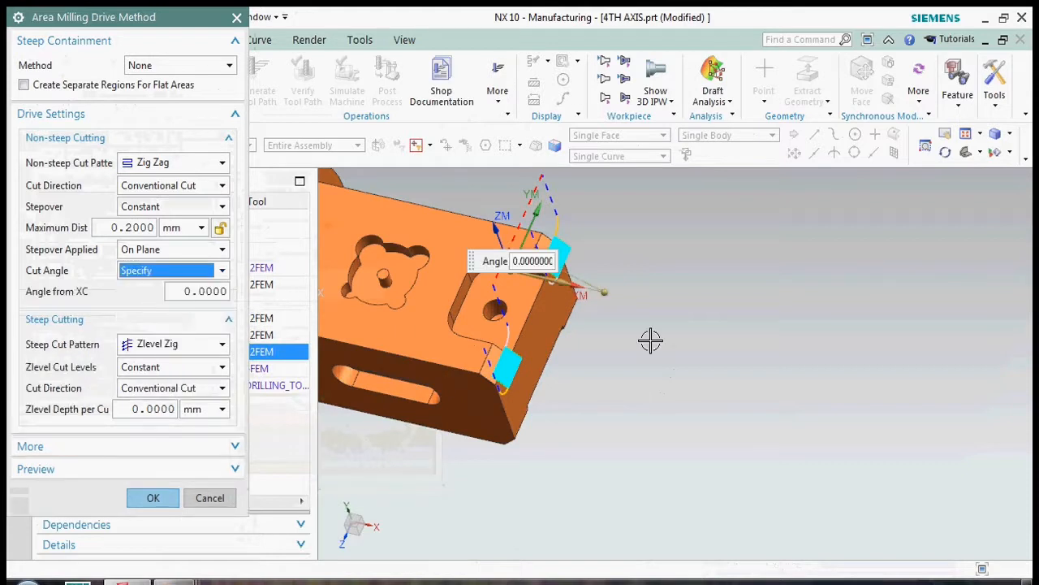
middle_click_drag(618, 324, 503, 325)
Set the area milling cut angle to Vector, regenerate the fixed contour tool path and inspect the passes on the chamfers
left_click(170, 271)
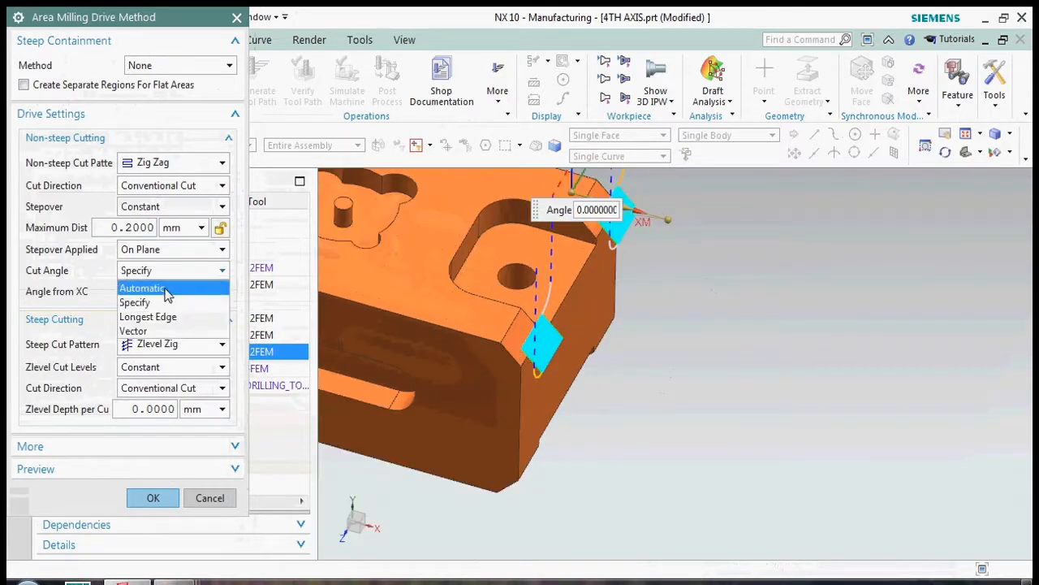
left_click(162, 332)
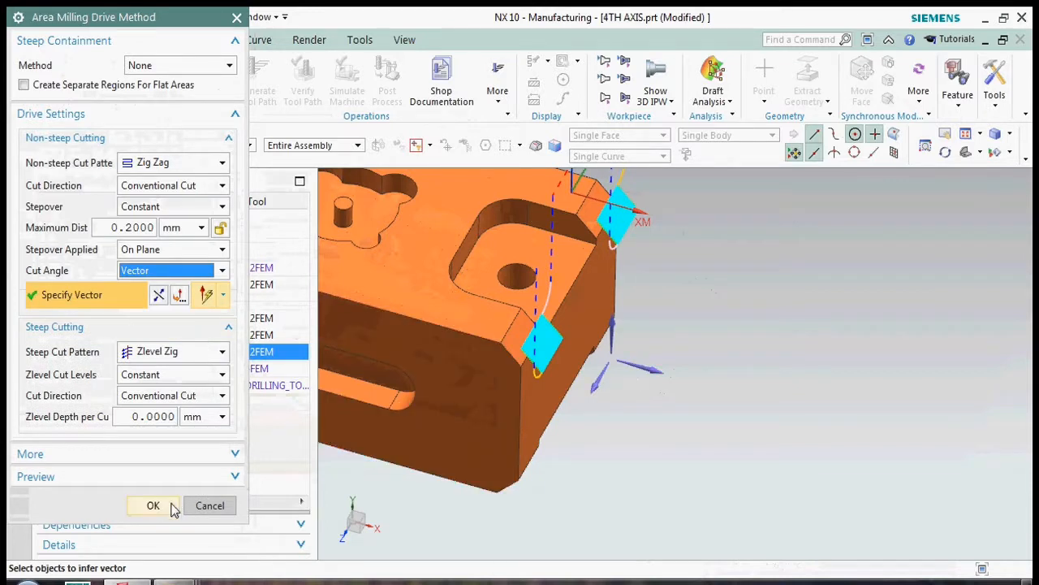
left_click(152, 505)
scroll(94, 515, "down", 2)
left_click(86, 526)
scroll(532, 363, "up", 8)
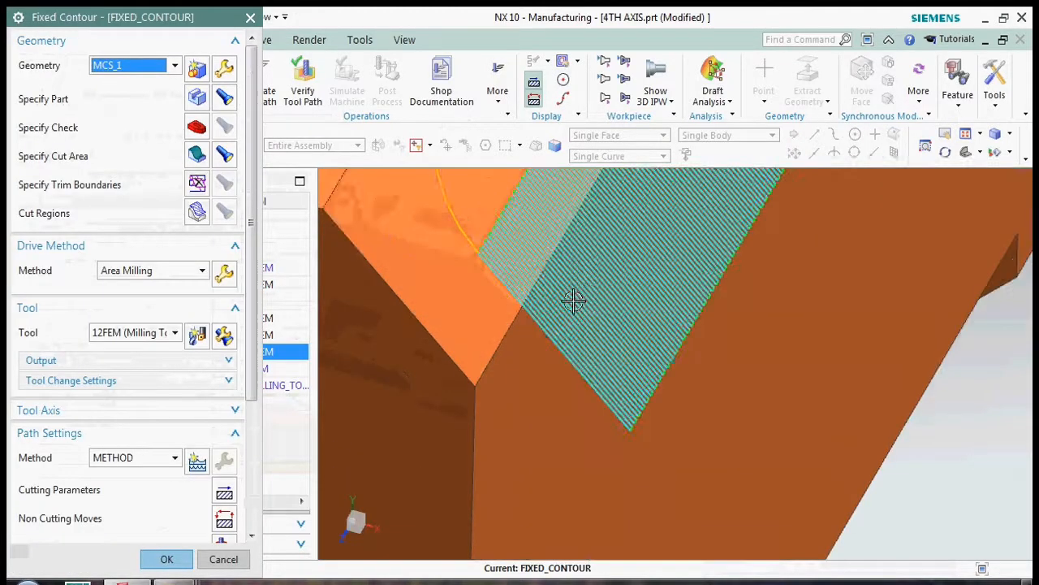
scroll(520, 337, "down", 8)
middle_click(669, 363)
scroll(668, 363, "down", 3)
scroll(668, 363, "up", 3)
Verify all five FOR_90DEGREE tool paths in a 2D Dynamic simulation and compare the machined stock with the part
left_click(204, 313, "ctrl")
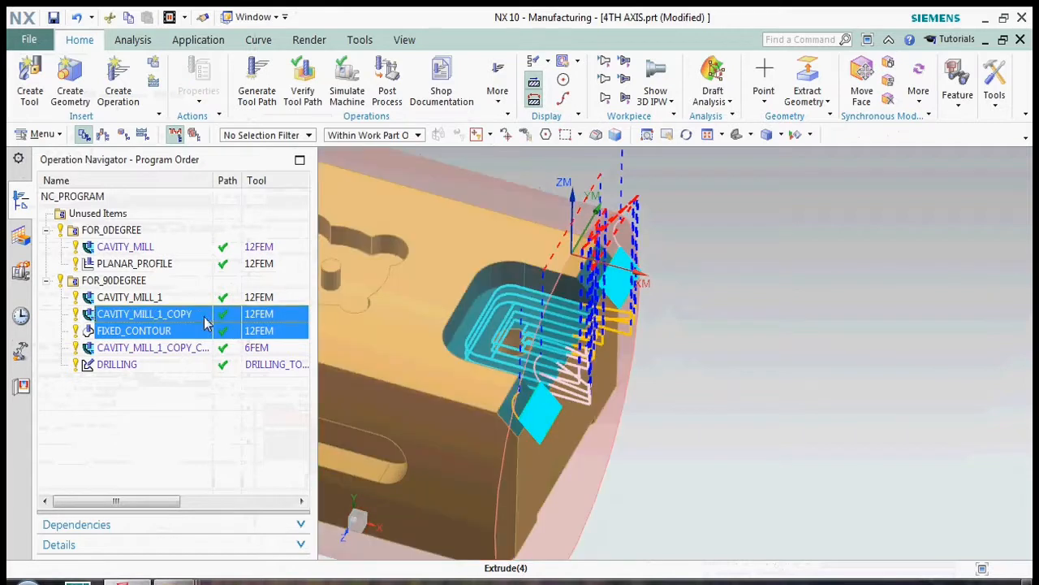
left_click(203, 297, "ctrl")
left_click(204, 347, "ctrl")
left_click(203, 363, "ctrl")
right_click(209, 304)
mouse_move(237, 239)
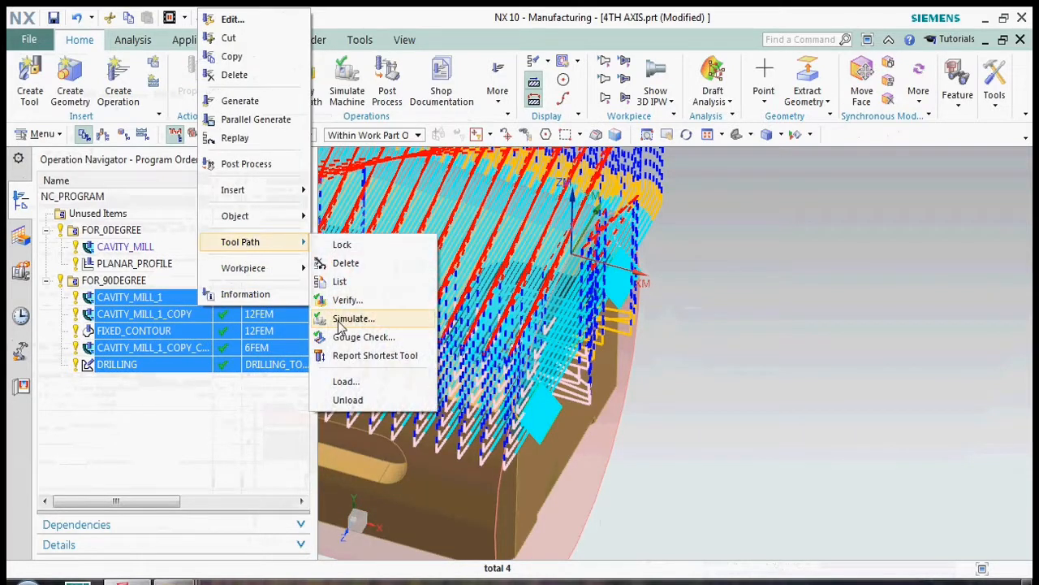
left_click(347, 299)
left_click(128, 525)
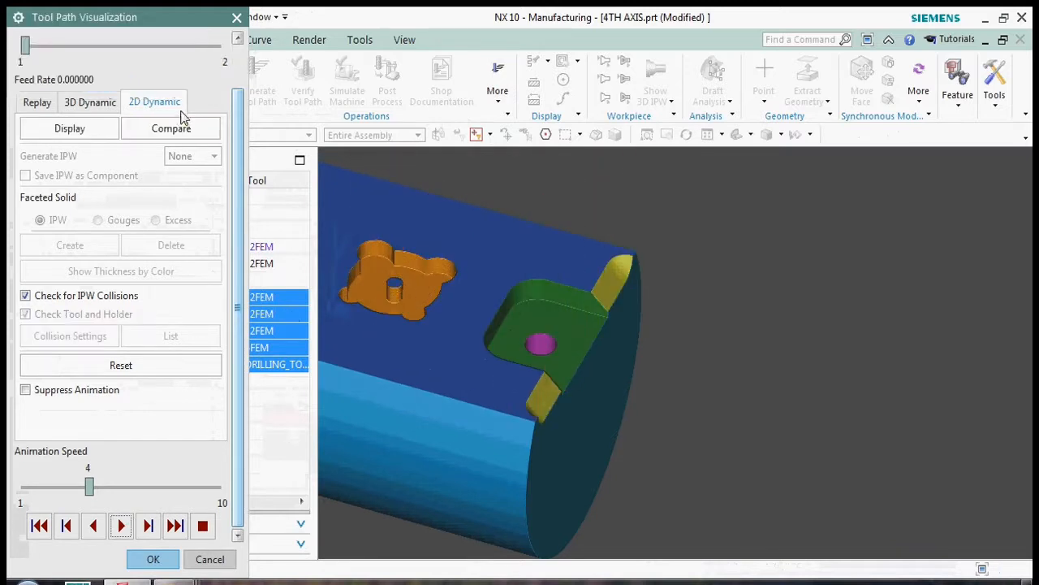
left_click(180, 130)
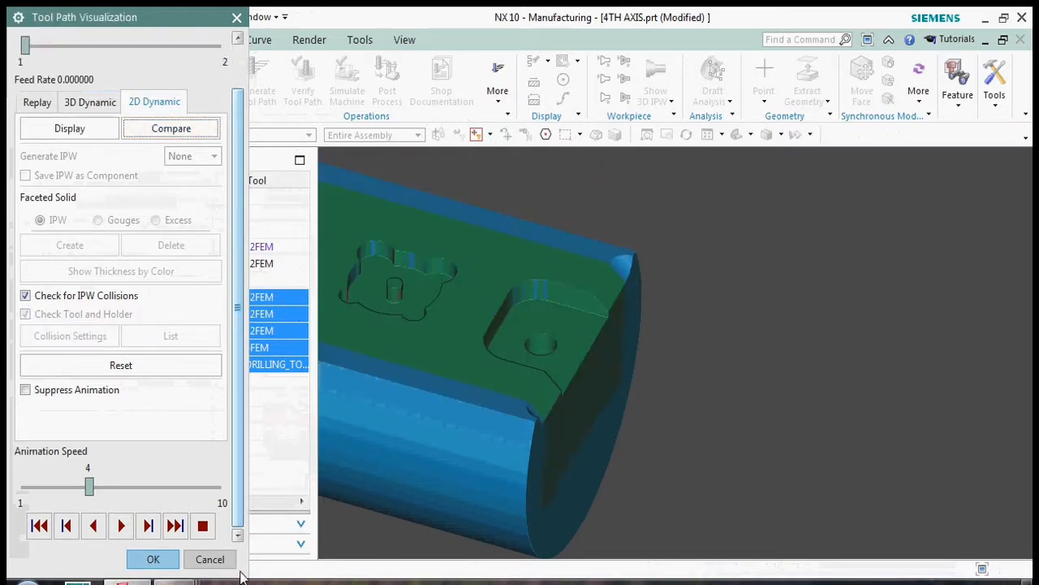
left_click(153, 560)
Clear the operation selection and save the part file
left_click(227, 416)
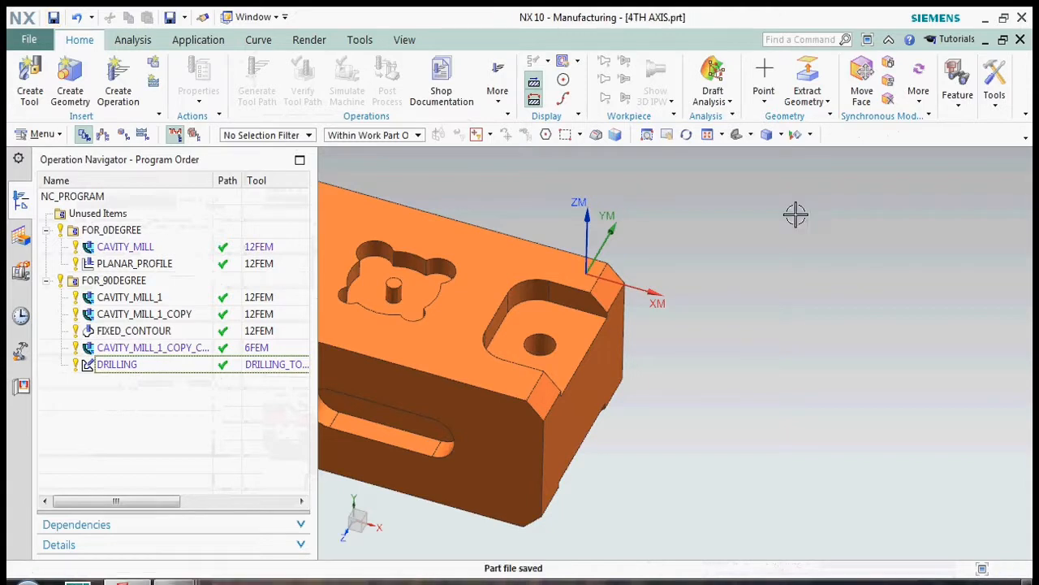
key("ctrl+s")
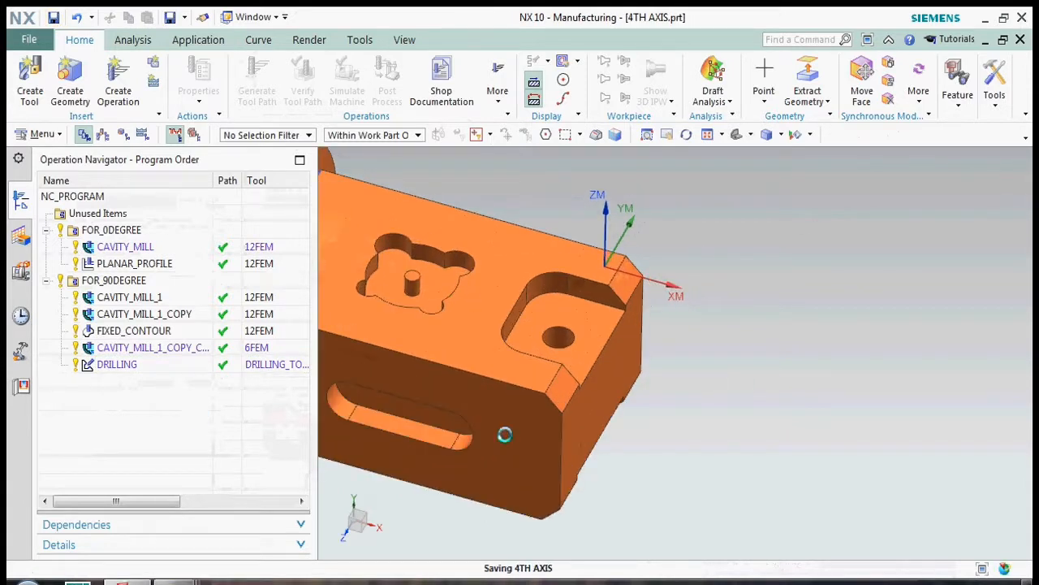
middle_click_drag(720, 402, 606, 261)
middle_click_drag(624, 326, 758, 408)
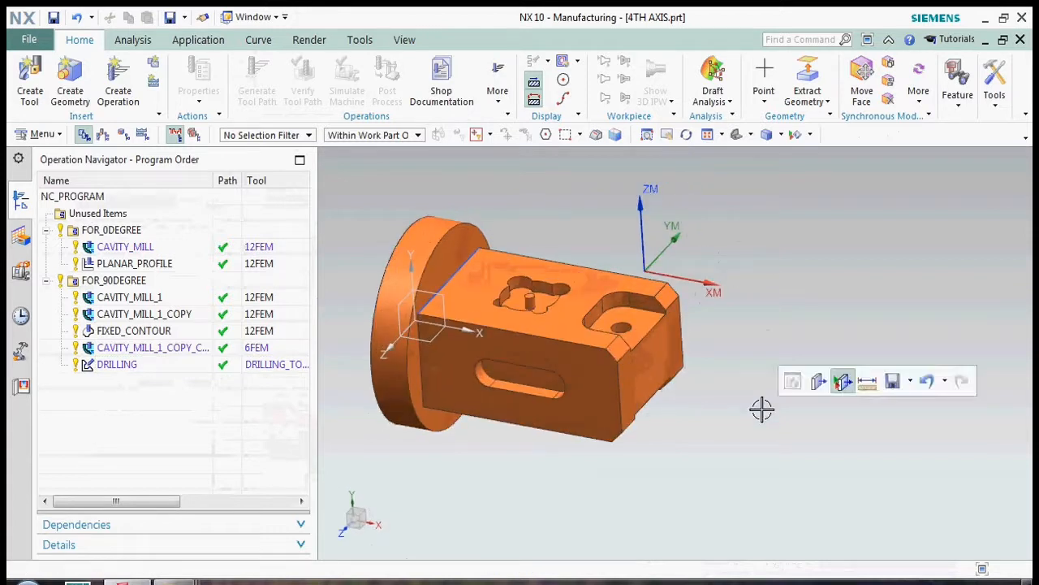
Change the display colour of the flat 90-degree face around the clover-shaped and open pockets to yellow, using a face type filter
left_click(42, 134)
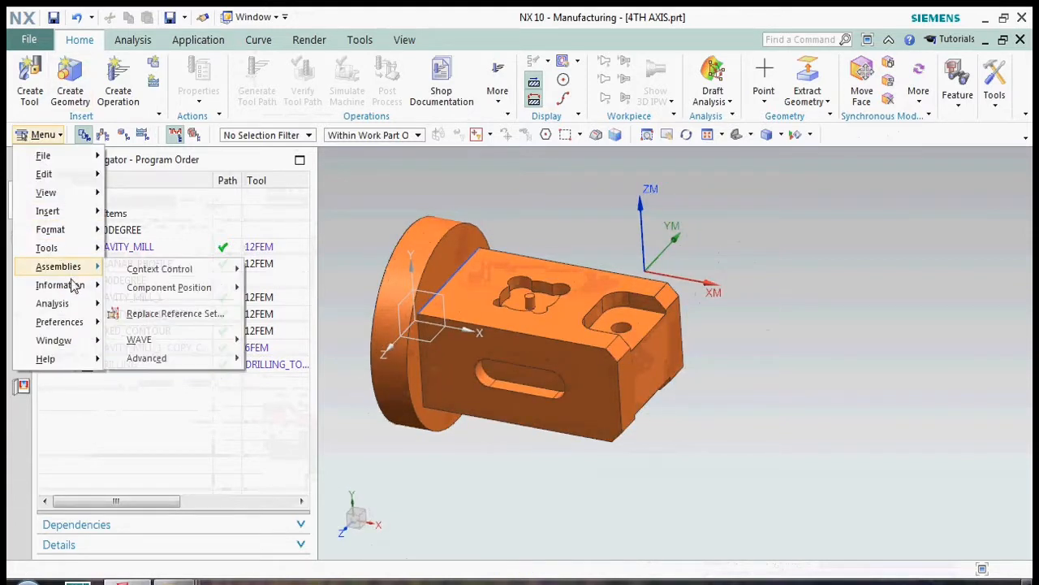
mouse_move(48, 211)
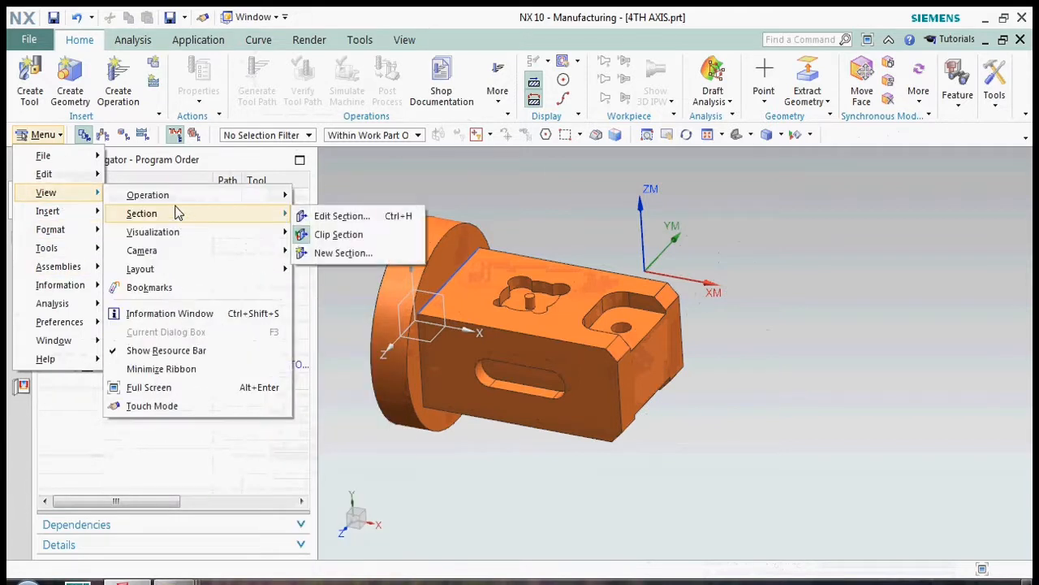
mouse_move(98, 184)
left_click(169, 341)
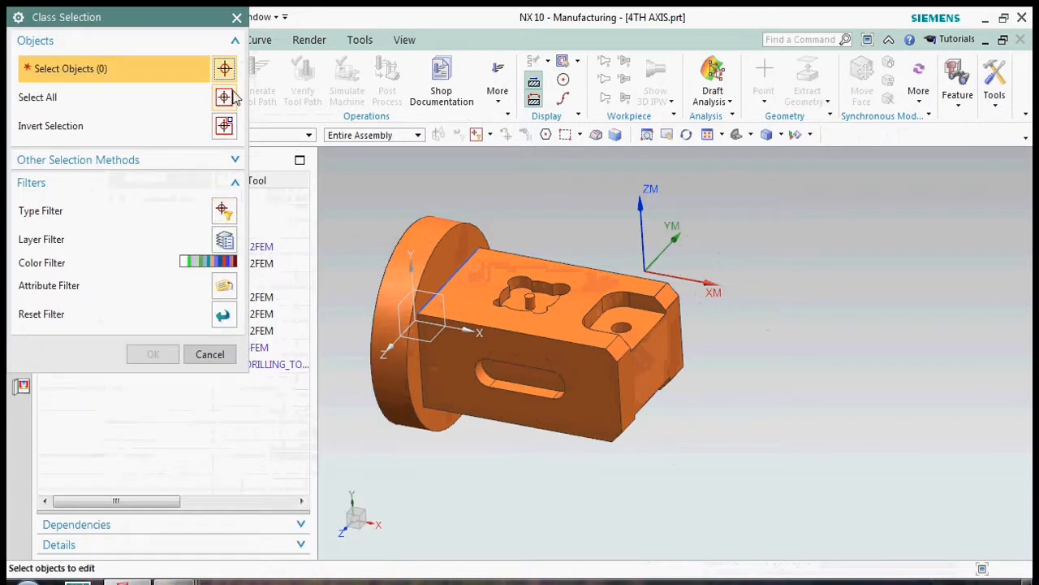
left_click(227, 209)
double_click(95, 93)
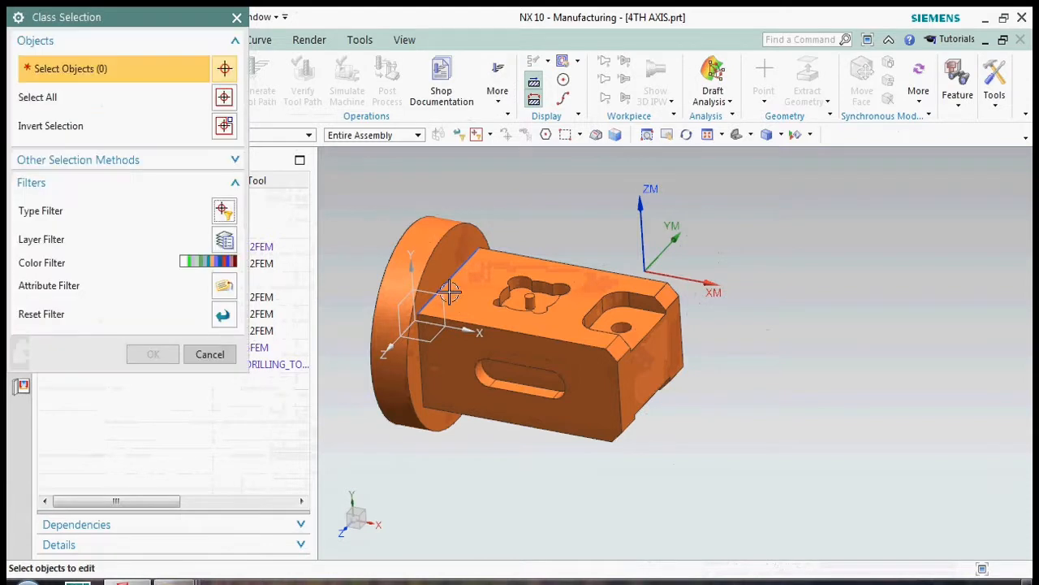
left_click(498, 258)
left_click(162, 354)
left_click(188, 118)
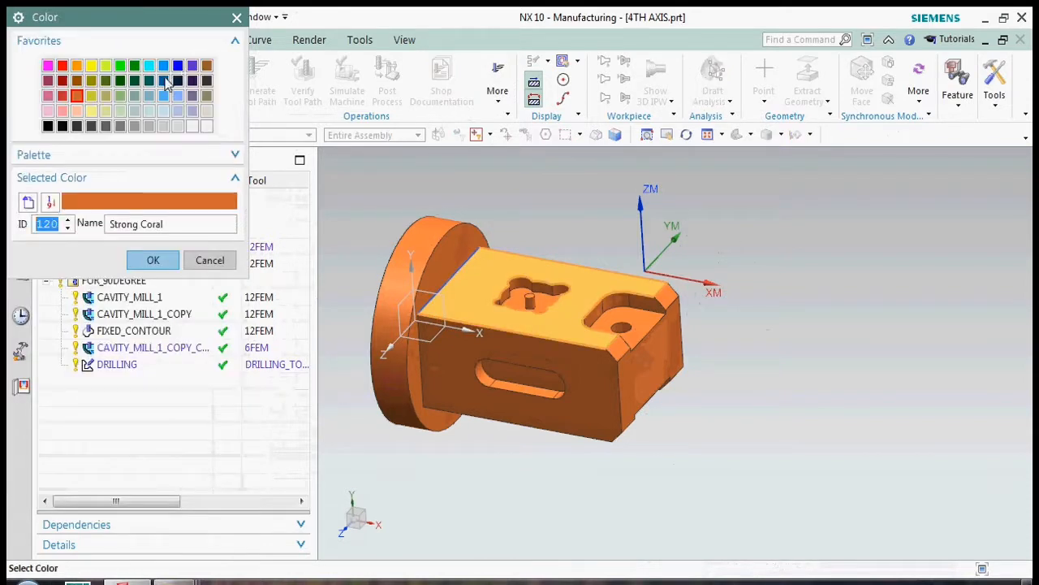
left_click(91, 66)
left_click(149, 260)
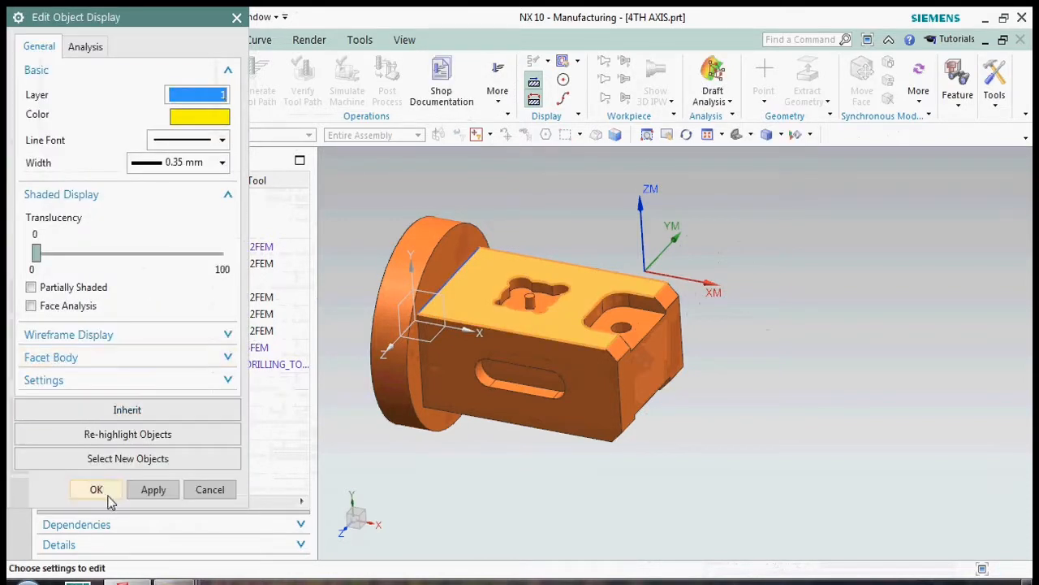
left_click(98, 490)
Change the display colour of one slotted flat face to Strong Pine, filtering the selection to faces
middle_click_drag(628, 247, 341, 219)
left_click(170, 19)
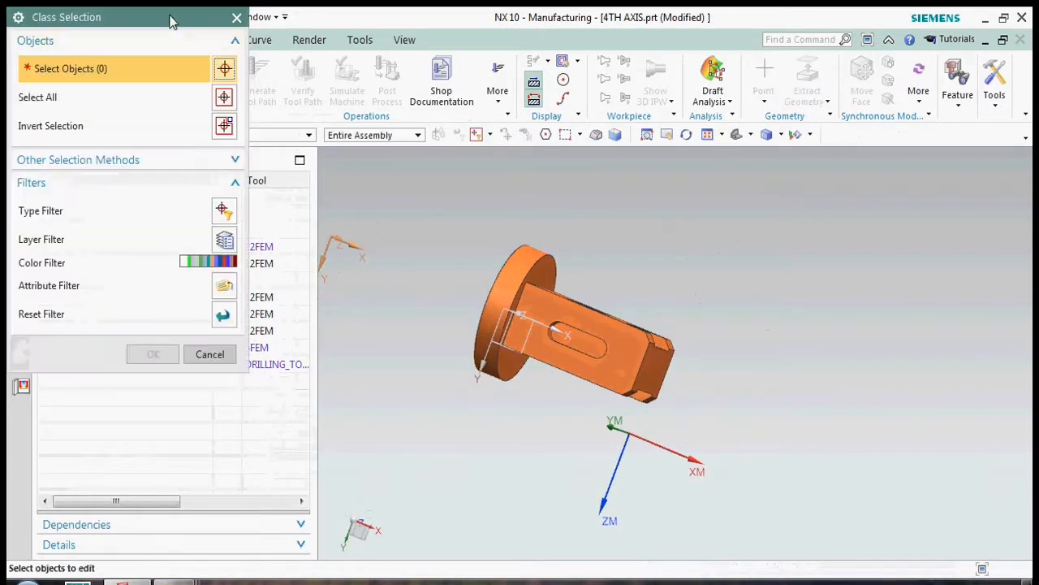
left_click(228, 213)
left_click(102, 93)
middle_click(595, 358)
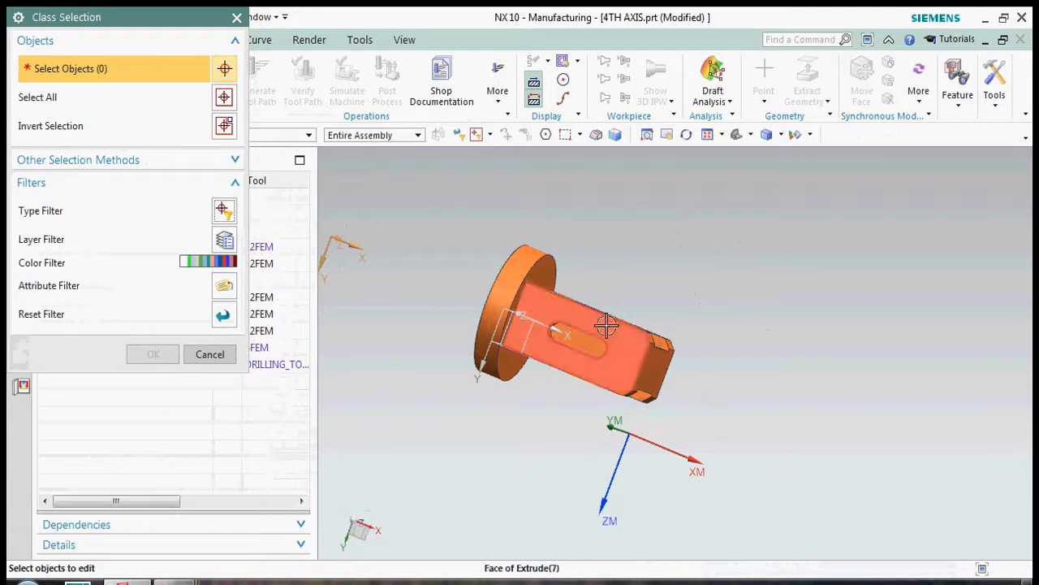
left_click(606, 324)
left_click(153, 354)
left_click(203, 114)
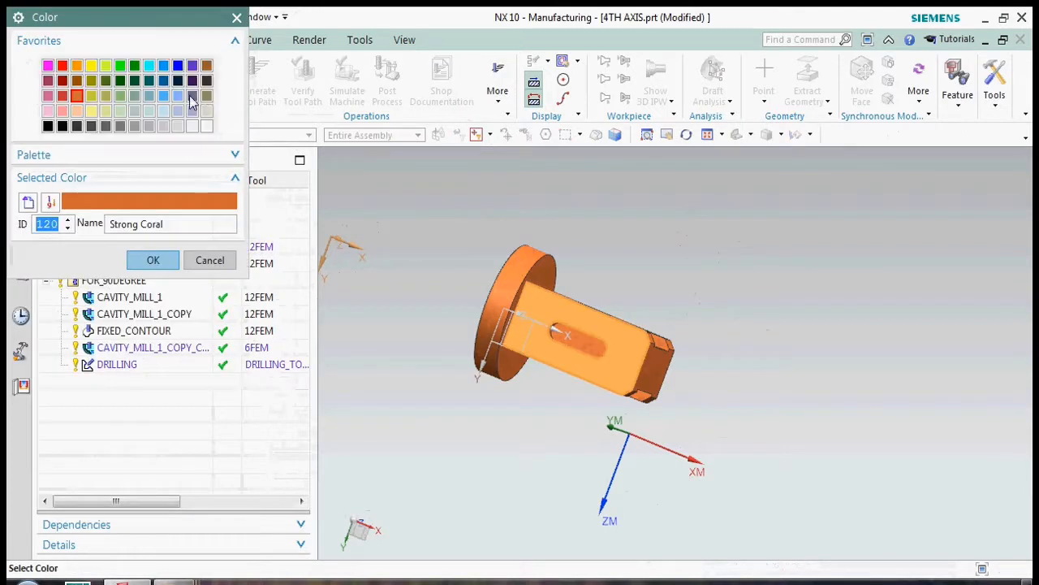
left_click(121, 96)
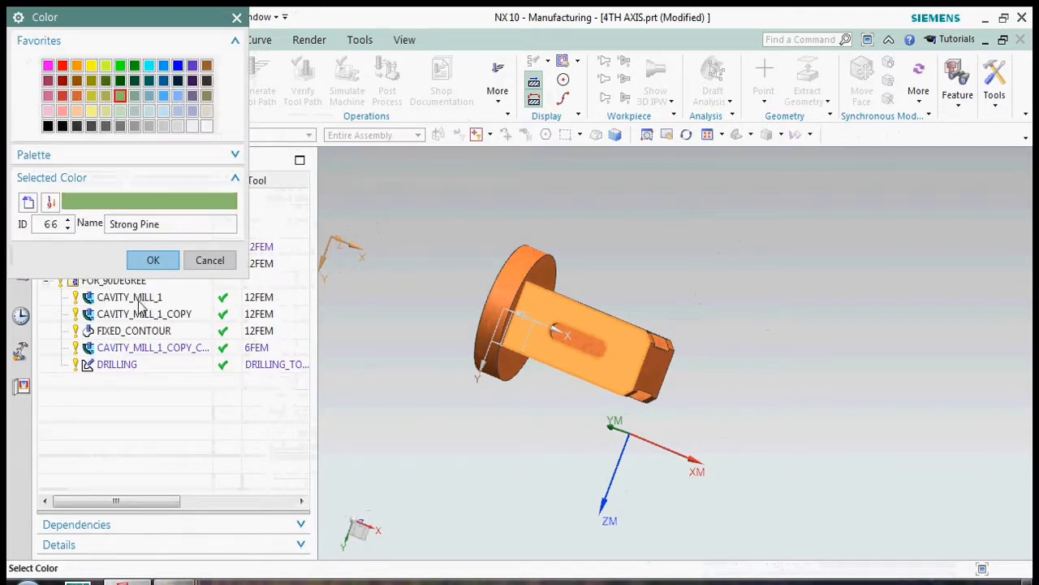
left_click(152, 260)
left_click(93, 487)
Change the display colour of the pocketed flat face opposite the yellow one to bright green
middle_click_drag(655, 276, 625, 309)
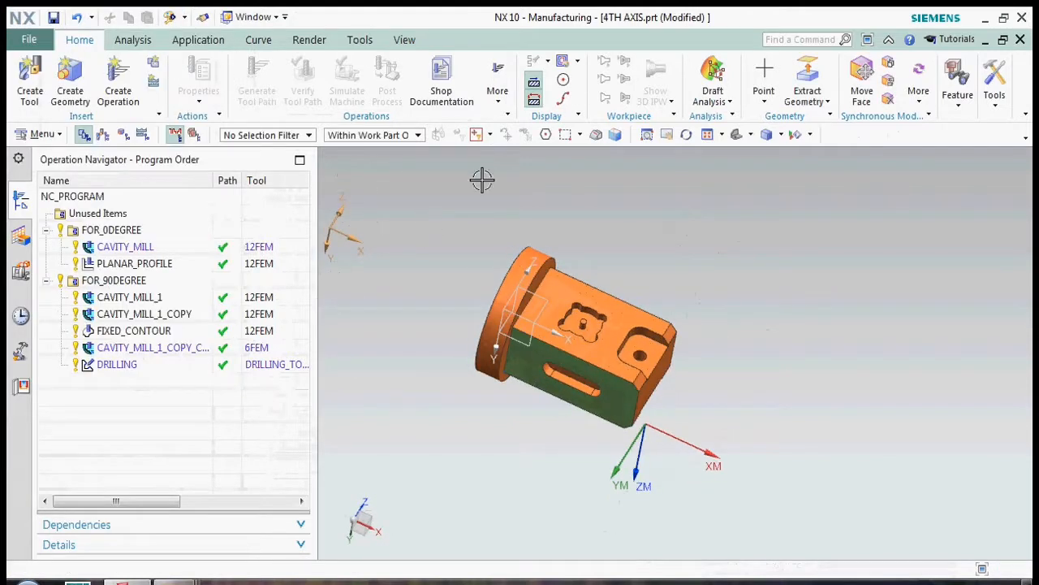
left_click(170, 18)
left_click(224, 210)
left_click(93, 209)
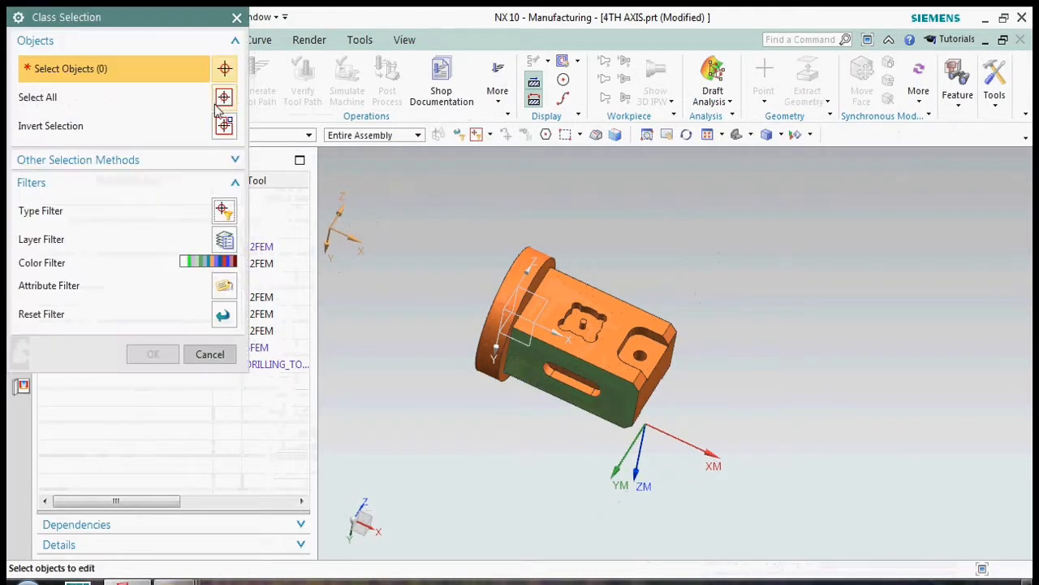
left_click(613, 295)
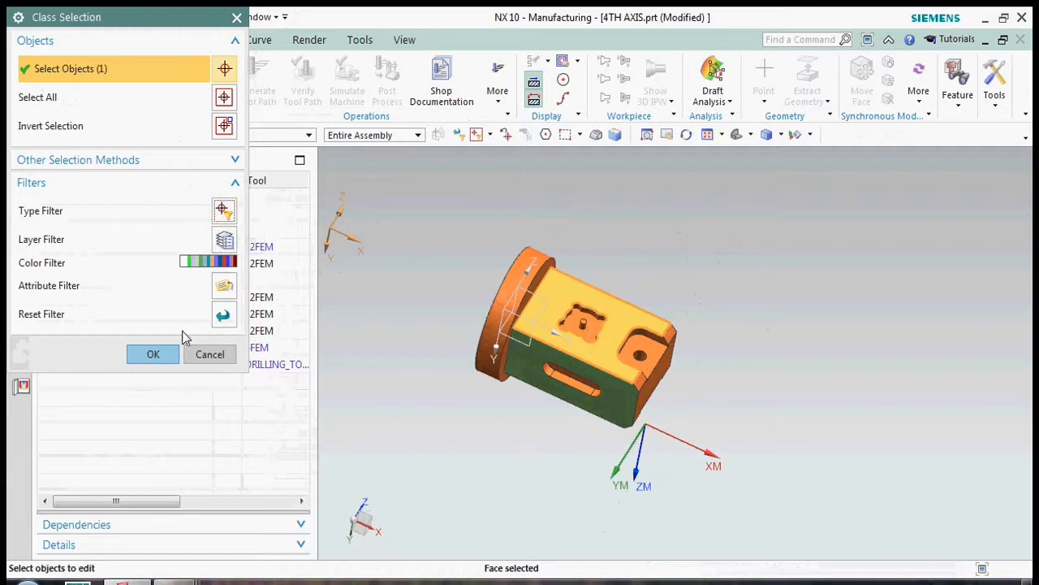
left_click(152, 354)
left_click(195, 113)
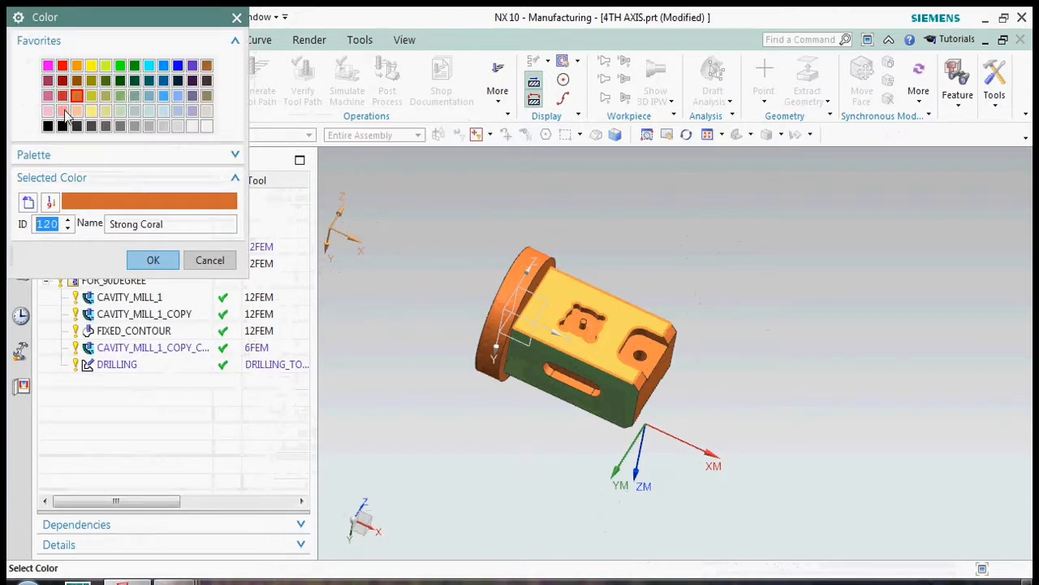
left_click(62, 111)
left_click(119, 65)
left_click(152, 260)
Change the display colour of the remaining slotted flat face, opposite the Strong Pine one, to cyan
middle_click_drag(585, 309, 597, 358)
left_click(184, 17)
left_click(213, 37)
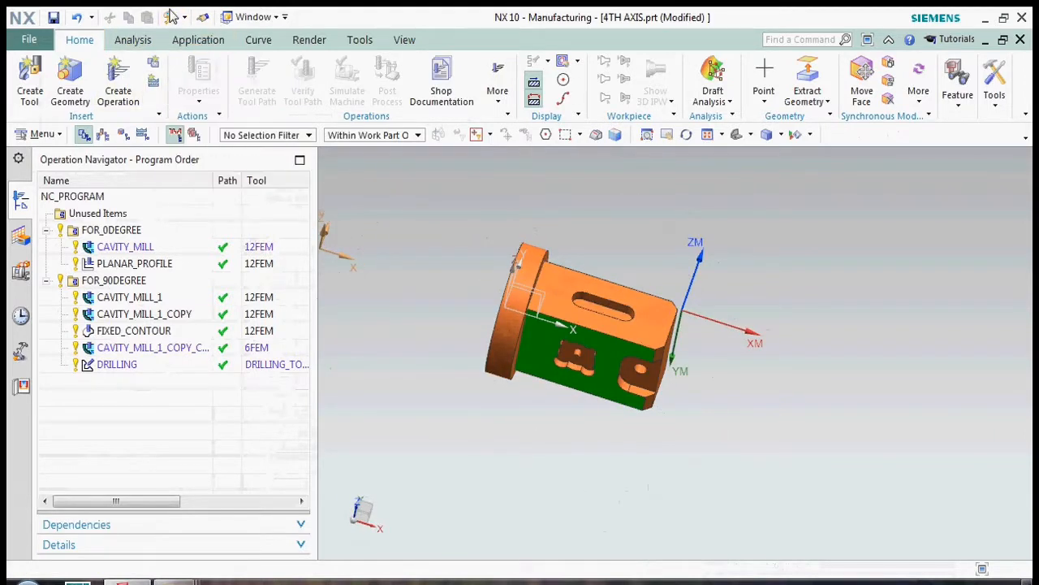
left_click(223, 209)
left_click(33, 92)
left_click(96, 210)
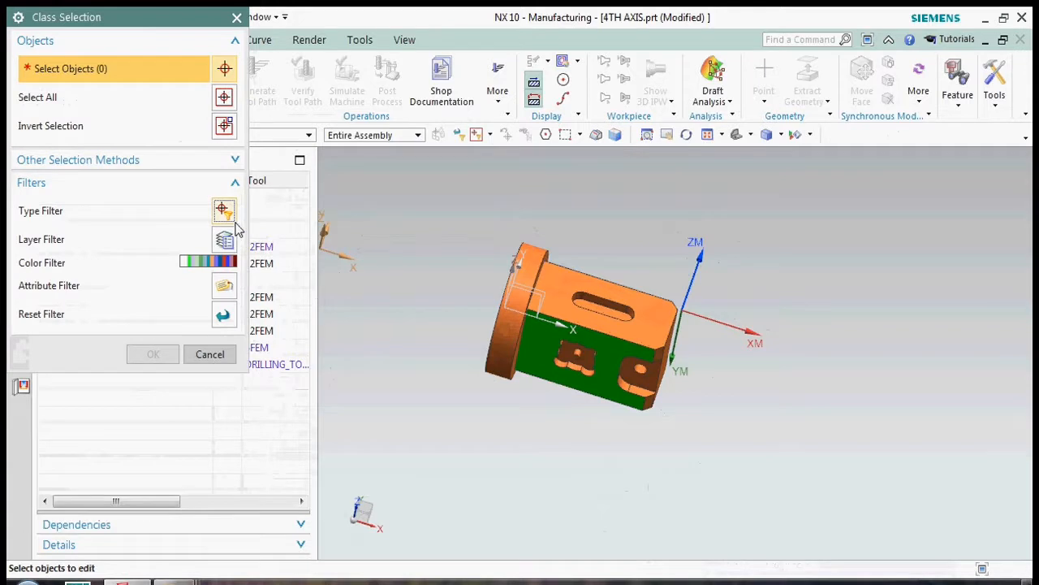
left_click(649, 297)
left_click(153, 354)
left_click(197, 111)
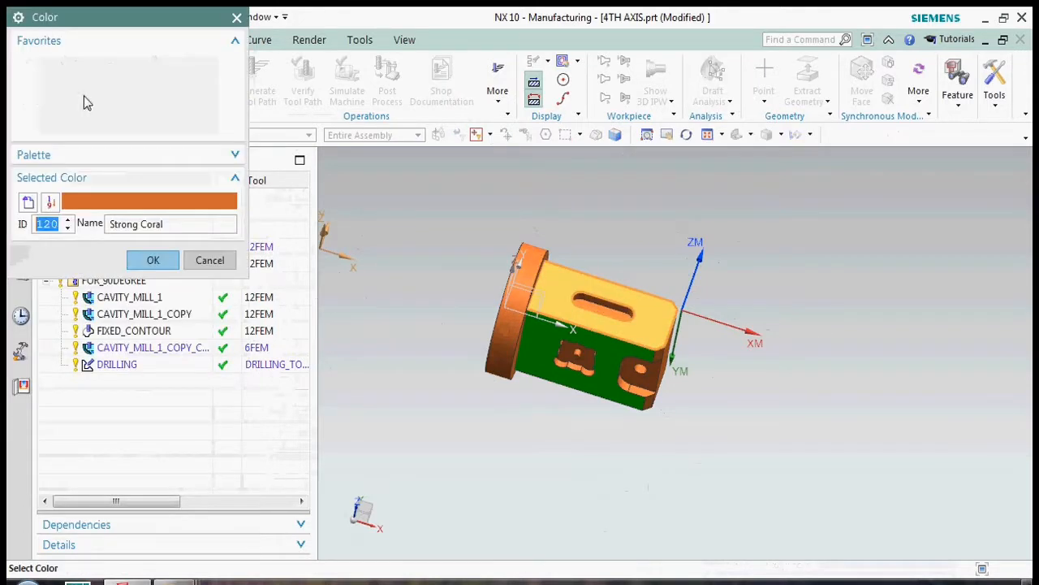
middle_click_drag(581, 304, 601, 292)
left_click(120, 68)
left_click(163, 65)
left_click(148, 65)
left_click(153, 260)
left_click(96, 489)
middle_click_drag(659, 297, 642, 309)
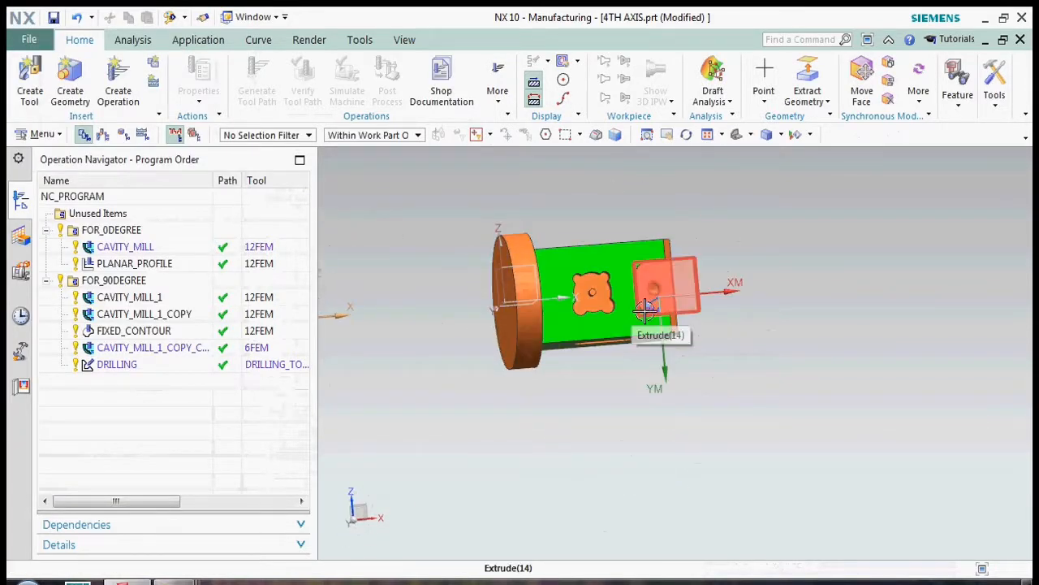
Review the colour-coded faces and the 90-degree operations, and save the part file
key("ctrl+alt+t")
scroll(674, 325, "down", 2)
scroll(731, 317, "up", 3)
middle_click_drag(783, 306, 795, 376)
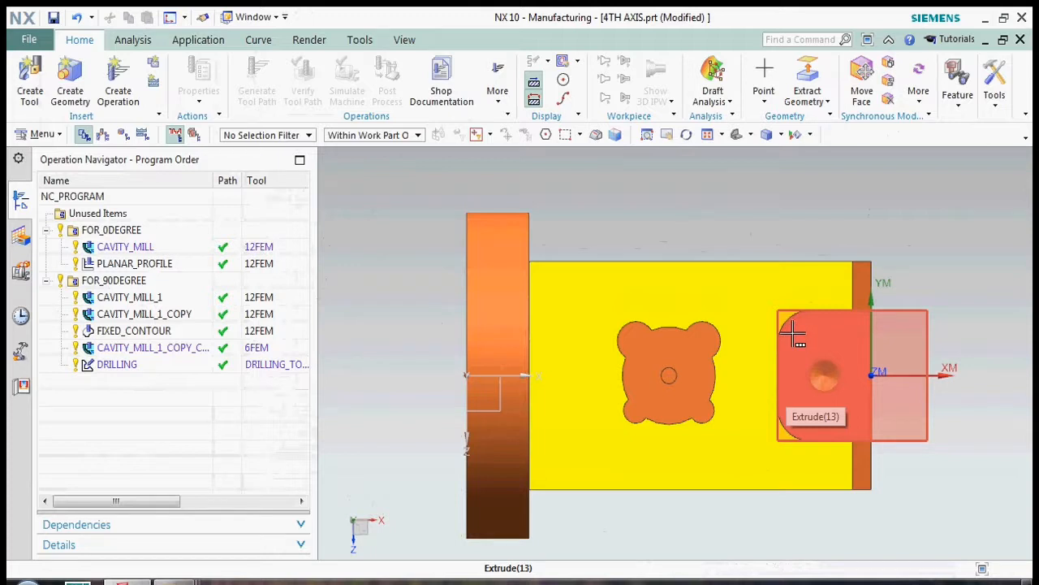
left_click(217, 349)
key("Up")
key("Up")
key("Up")
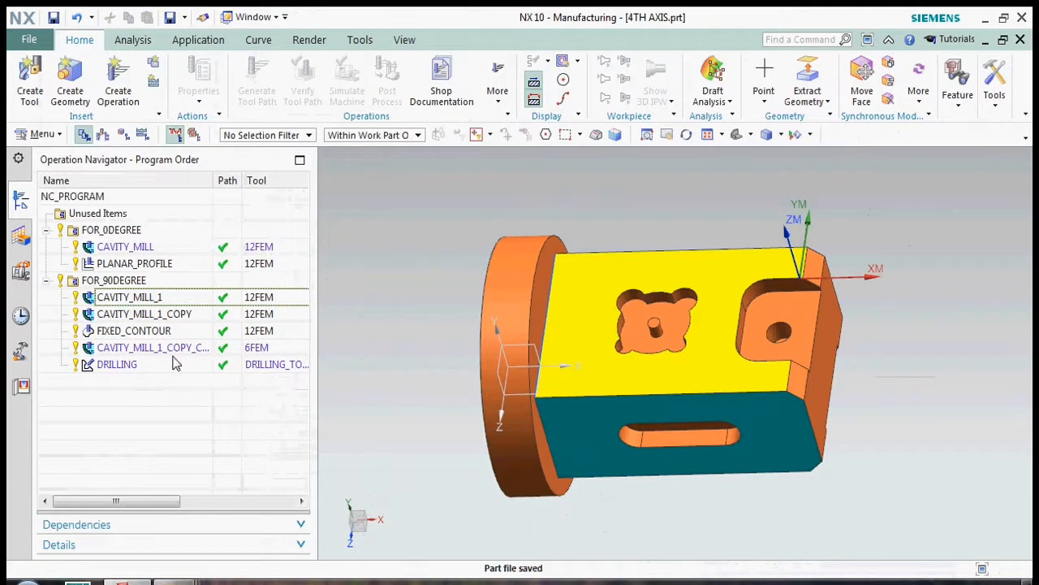
Insert a new program group named FOR_180DEGREE in the program order
right_click(81, 231)
mouse_move(139, 431)
left_click(261, 456)
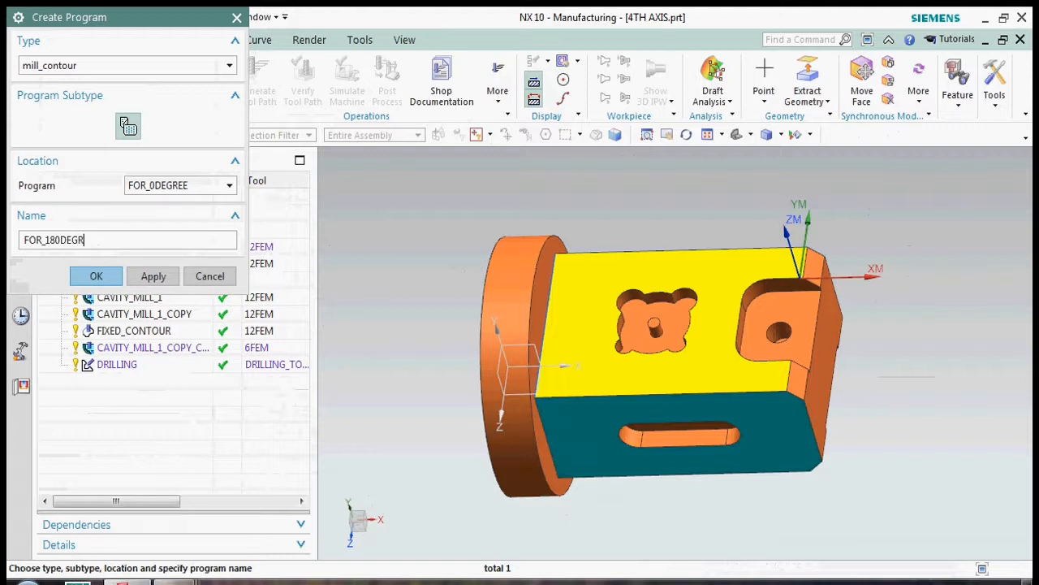
left_click(104, 277)
left_click(150, 212)
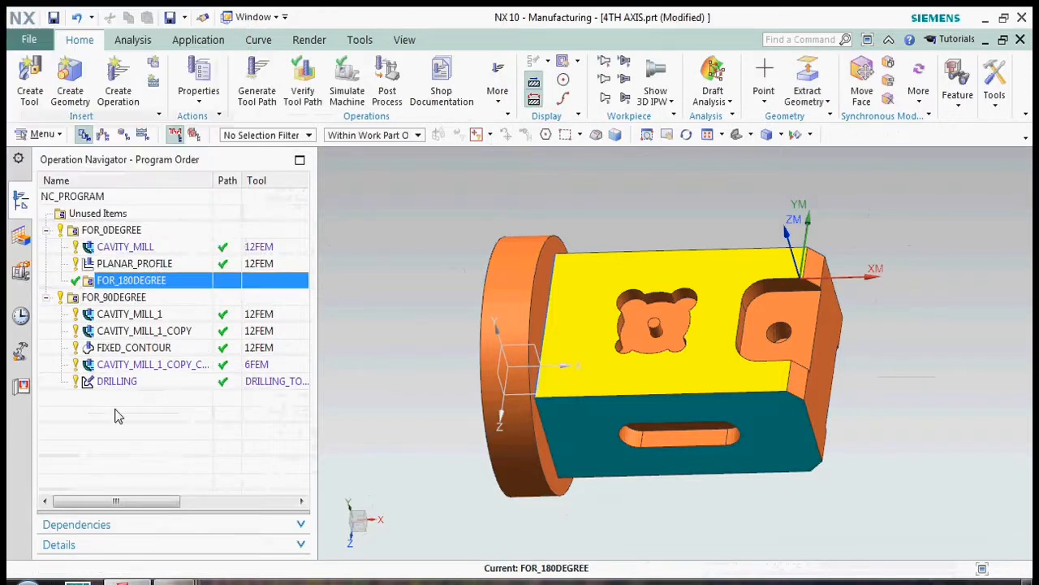
Try to move the FOR_180DEGREE group out of FOR_0DEGREE to the end of the program order
left_click(134, 264)
left_click(124, 284)
left_click_drag(123, 284, 113, 396)
left_click_drag(47, 257, 47, 257)
left_click_drag(116, 280, 57, 394)
left_click(120, 437)
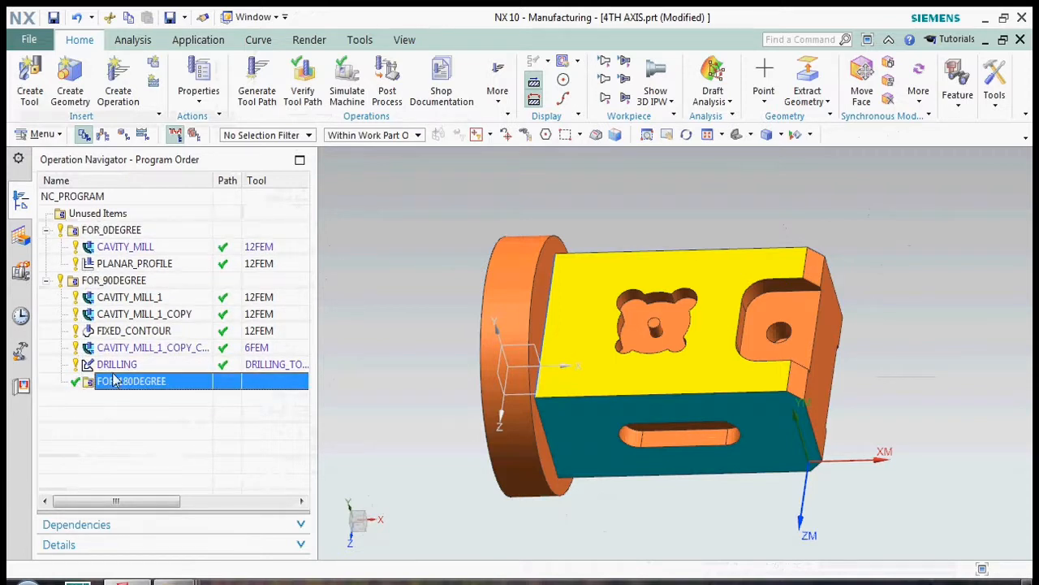
left_click(49, 280)
left_click(47, 280)
left_click_drag(85, 251, 74, 230)
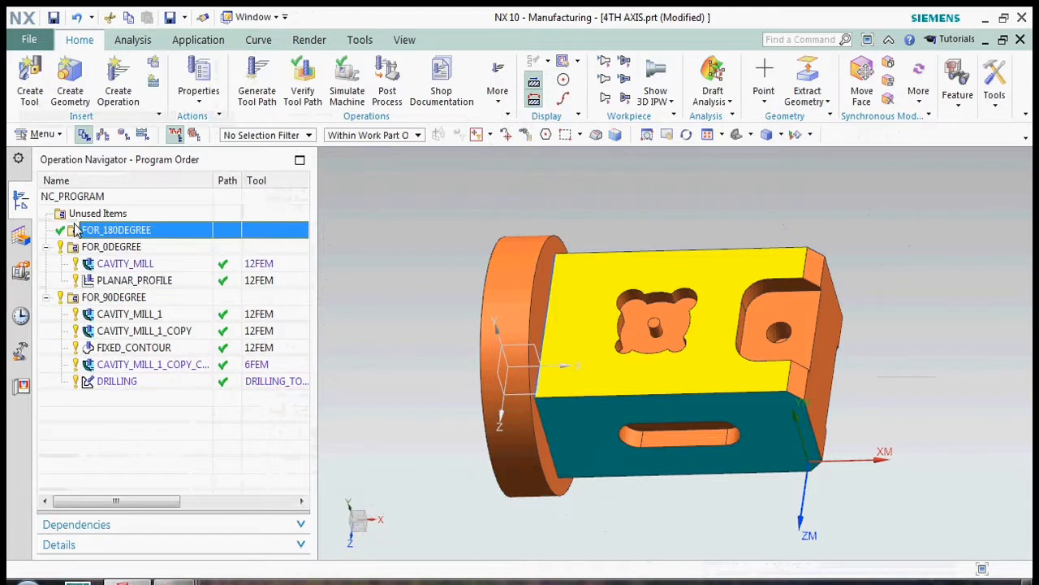
Place the FOR_180DEGREE group directly after FOR_90DEGREE at the same level, collapsing the other groups for the move and expanding them again
left_click(46, 297)
left_click_drag(49, 284, 37, 251)
left_click(104, 302)
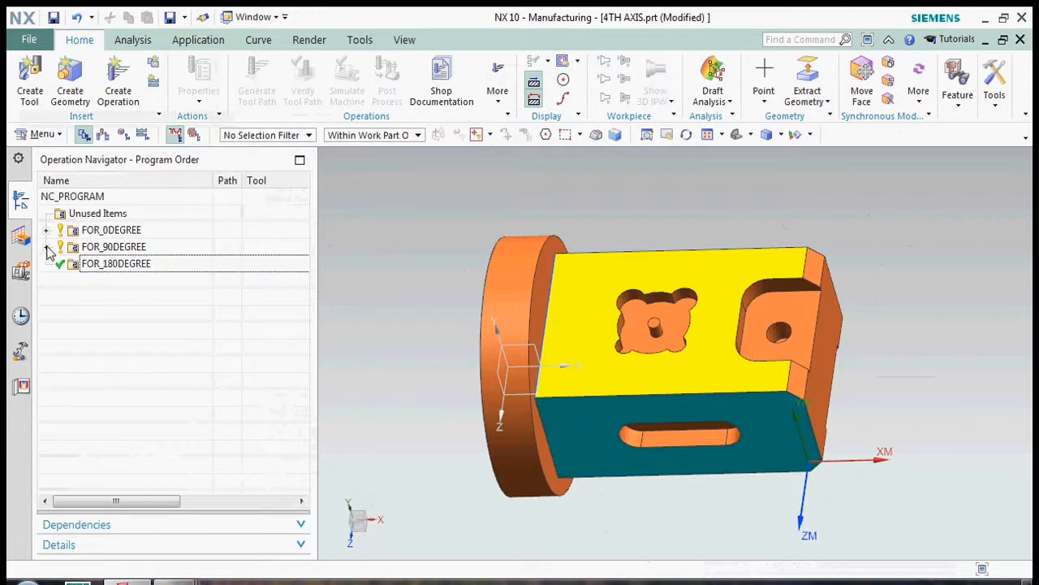
left_click(47, 246)
left_click(47, 230)
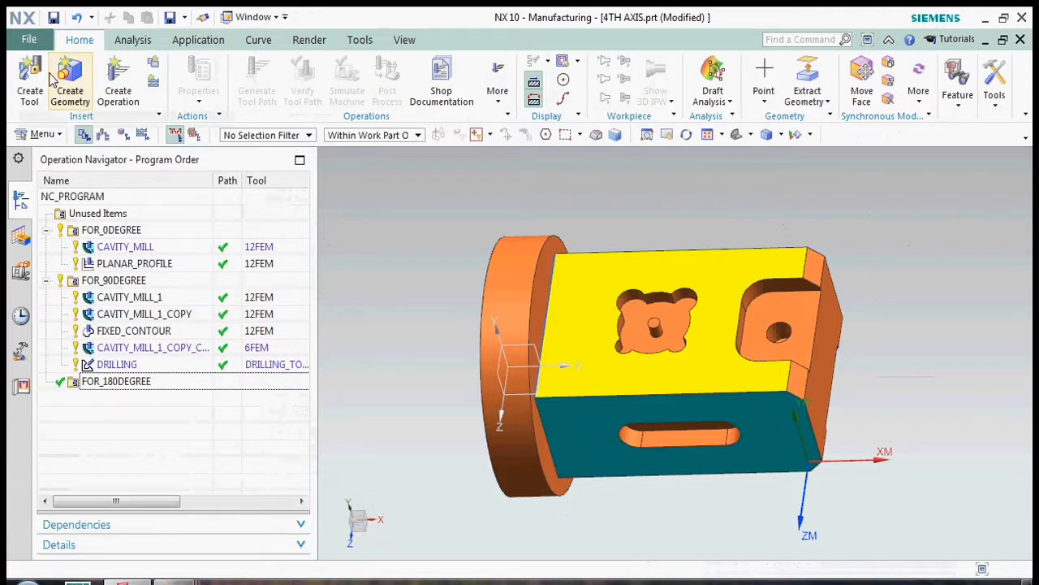
Insert a mill_contour Cavity Mill operation in the FOR_180DEGREE program
right_click(152, 381)
mouse_move(187, 248)
left_click(307, 244)
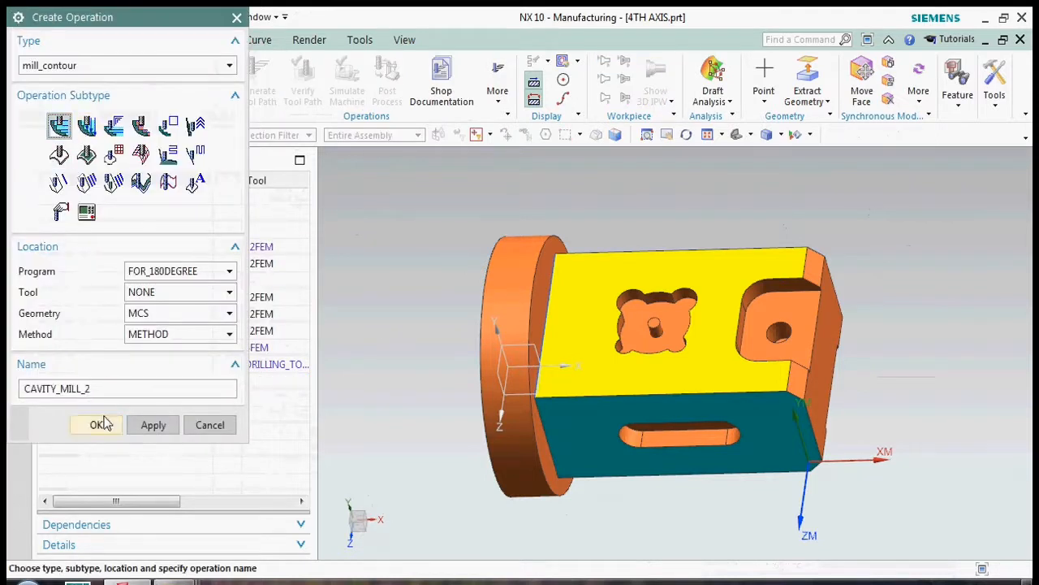
left_click(99, 425)
middle_click_drag(707, 233, 686, 336)
Create a new MCS geometry for the cavity mill operation and start defining its coordinate system
left_click(134, 65)
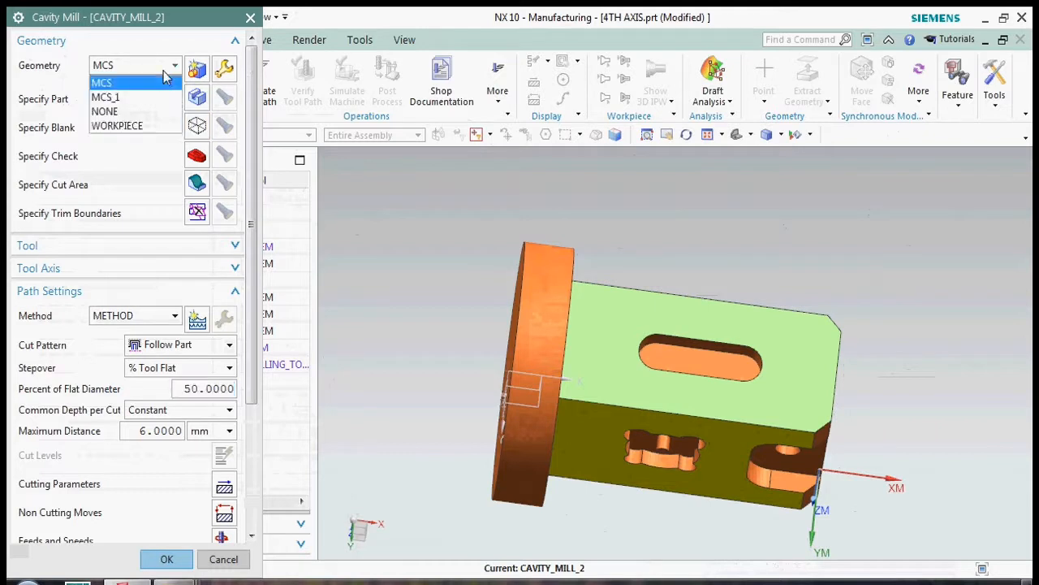
left_click(113, 79)
left_click(203, 71)
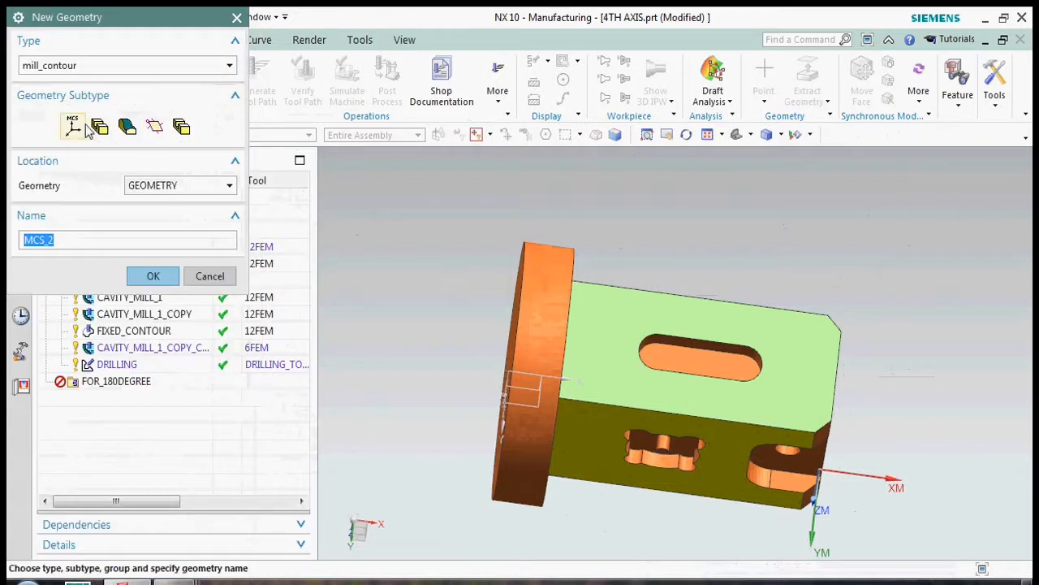
left_click(152, 276)
left_click(187, 73)
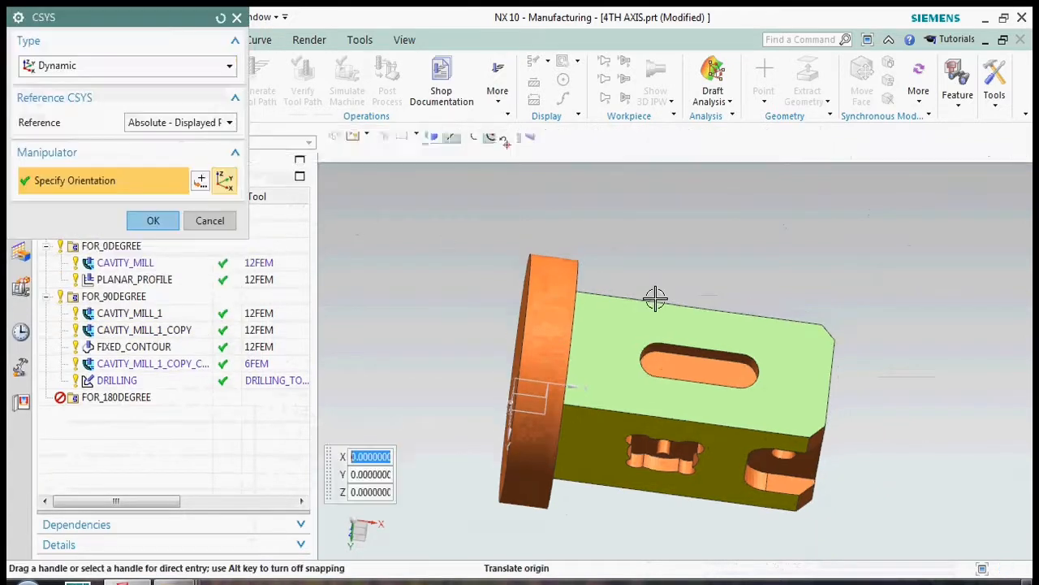
Show the hidden cylindrical blank around the part
key("ctrl+shift+k")
middle_click_drag(773, 350, 564, 457)
left_click(565, 457)
middle_click(709, 385)
middle_click_drag(643, 411, 697, 391)
scroll(557, 260, "up", 10)
scroll(788, 304, "down", 5)
middle_click_drag(789, 304, 796, 341)
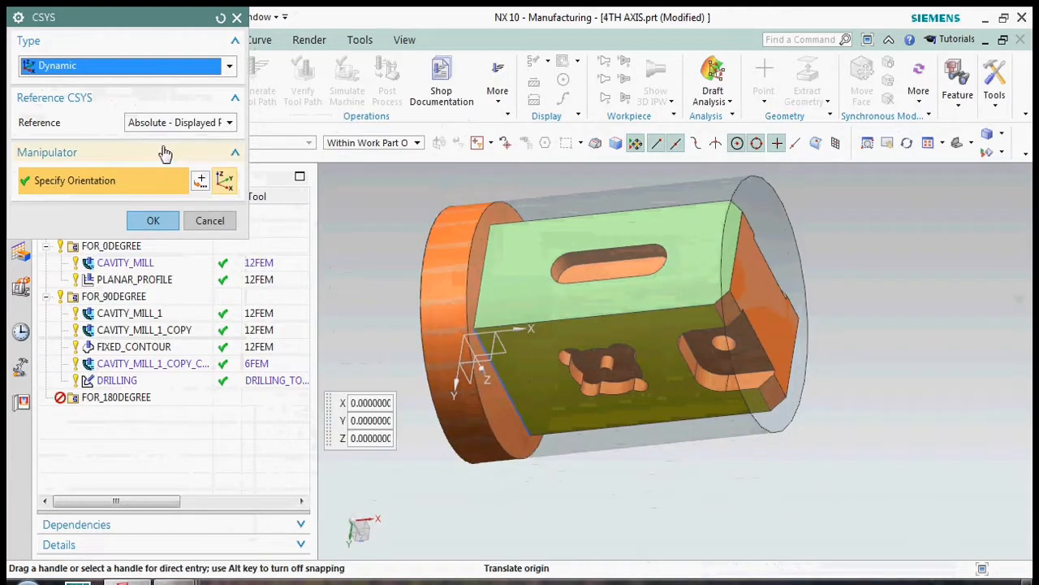
Place the MCS origin on the blank's end circle at X 280, Y 0, Z -50, rotating ZM to point outward from the light green slotted face
left_click(200, 181)
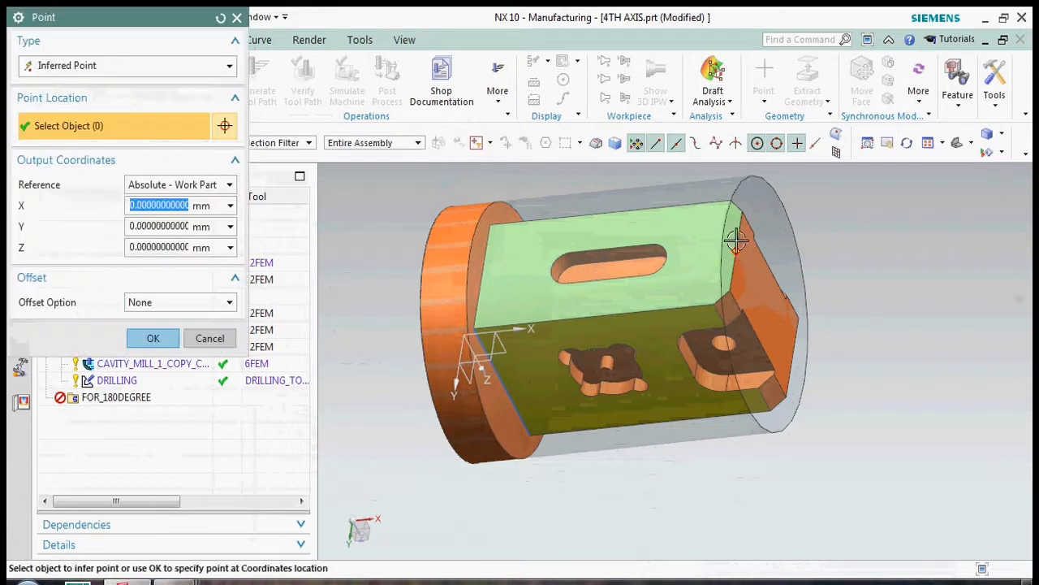
left_click(724, 228)
left_click(150, 340)
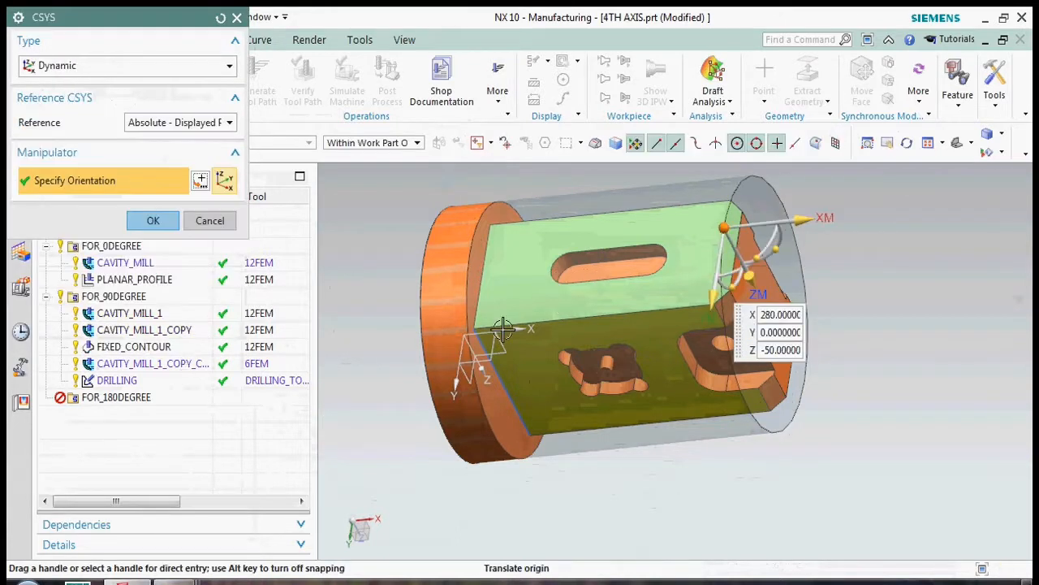
middle_click_drag(555, 260, 658, 280)
left_click_drag(700, 280, 690, 218)
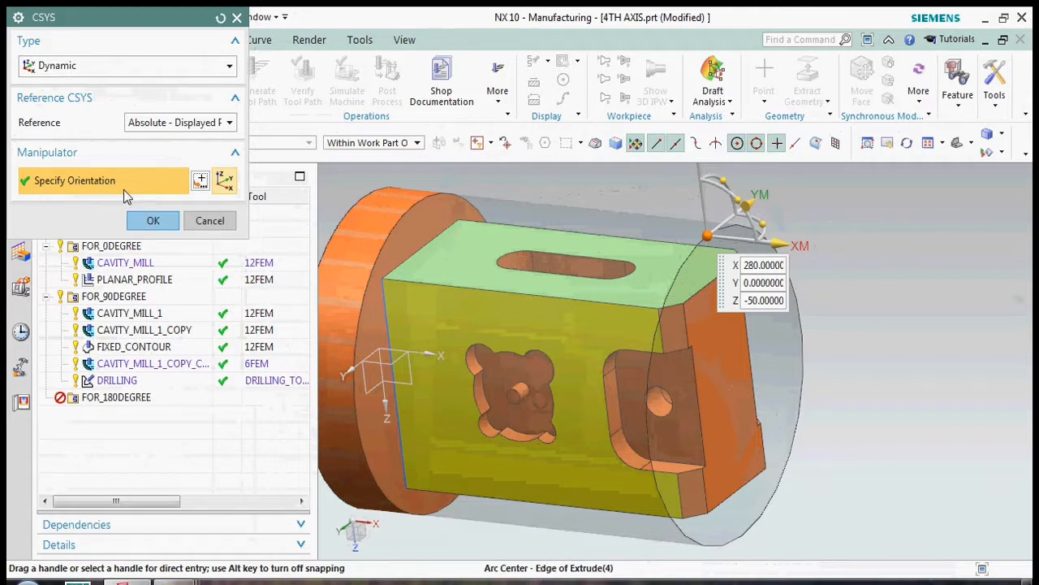
left_click(153, 220)
left_click(167, 321)
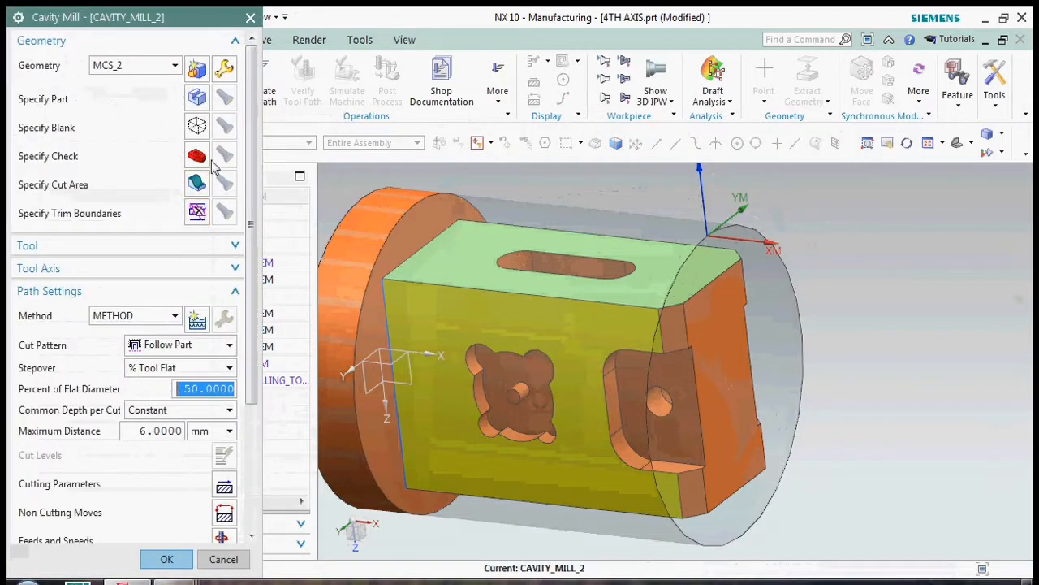
Specify the flanged body with the flat faces as the cavity mill's part geometry
left_click(197, 99)
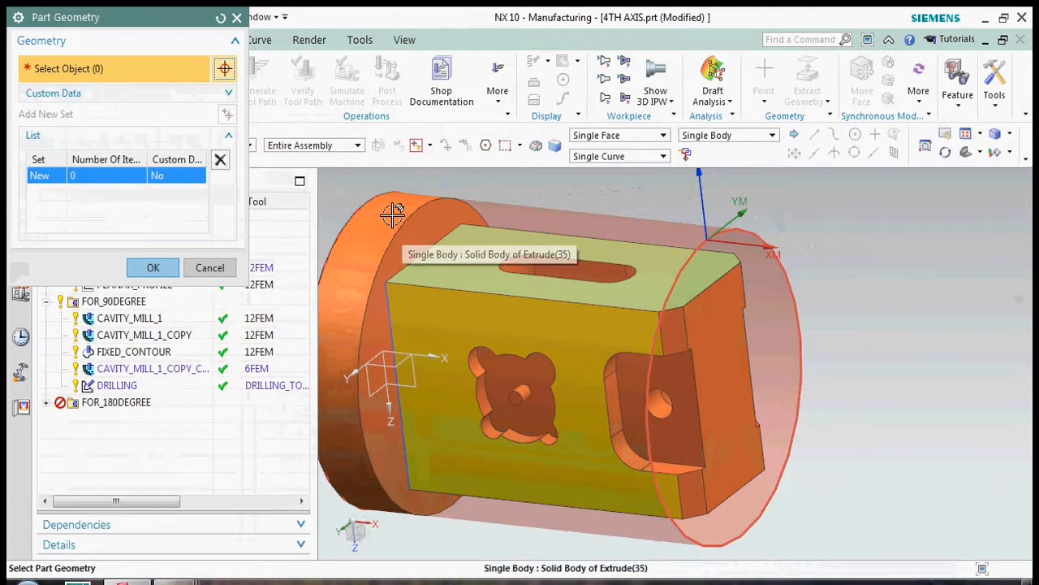
left_click(393, 212)
left_click(455, 222)
left_click(152, 267)
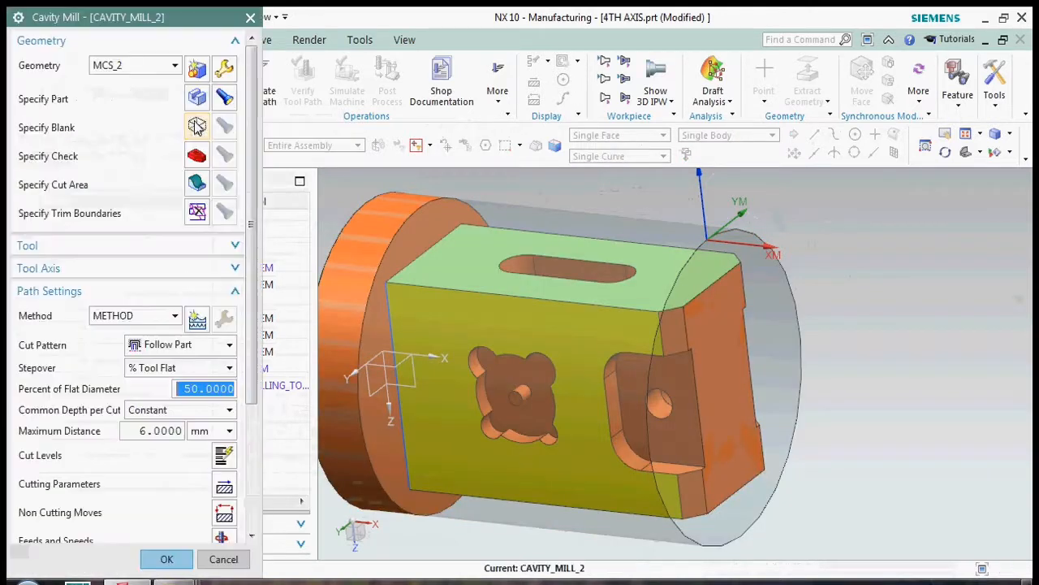
Specify the surrounding cylinder as the blank geometry and hide it from view
left_click(196, 126)
left_click(671, 267)
left_click(148, 290)
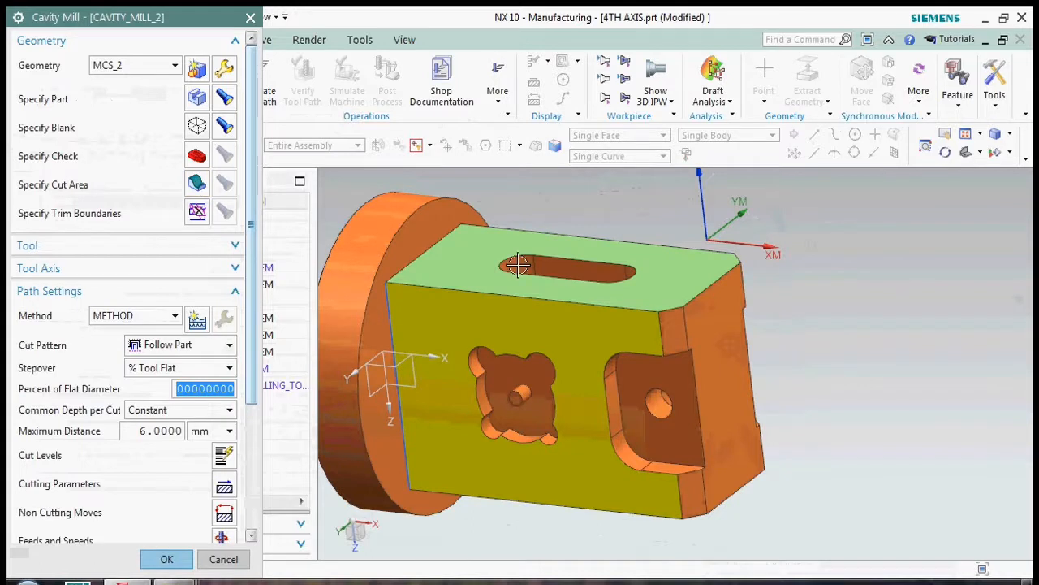
middle_click_drag(518, 266, 552, 317)
Assign the 12FEM tool and set the maximum distance per cut to 3 mm
left_click(235, 244)
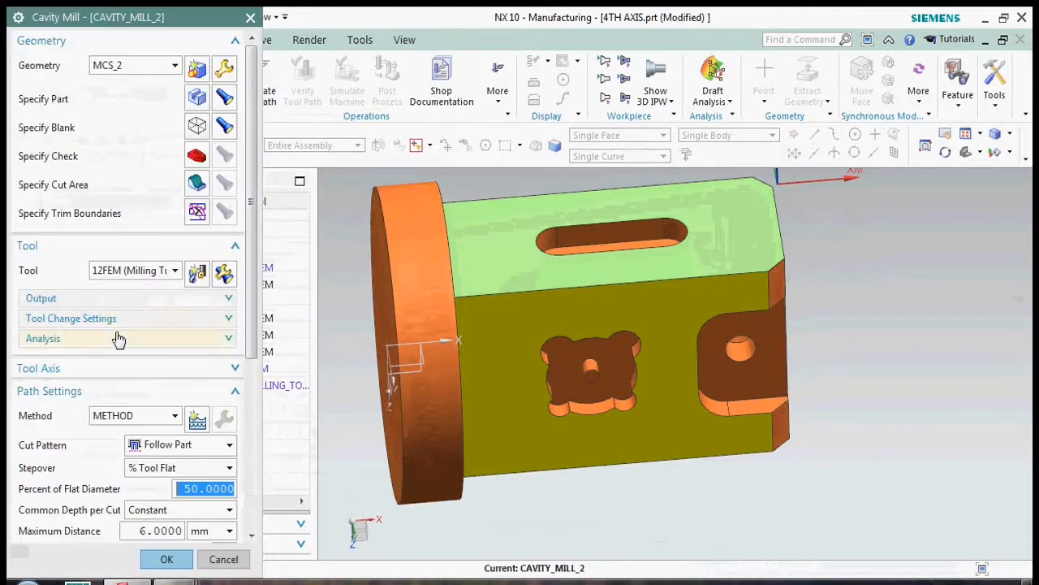
scroll(146, 305, "down", 5)
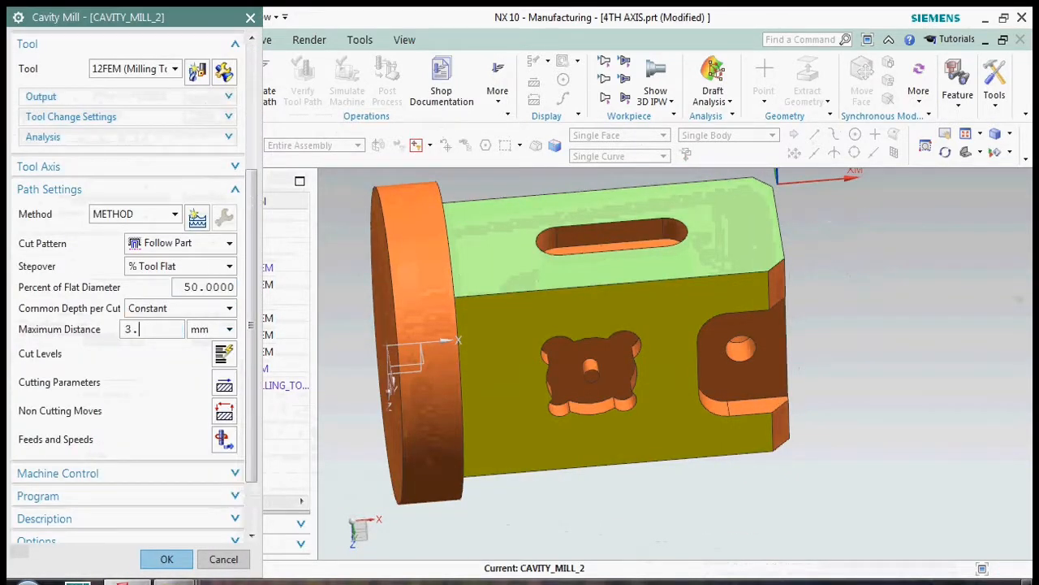
scroll(146, 414, "down", 3)
Limit the cut levels to a single 15 mm deep range ending at the light green slotted face, and generate the tool path
left_click(137, 419)
left_click(224, 388)
left_click(224, 388)
left_click(223, 389)
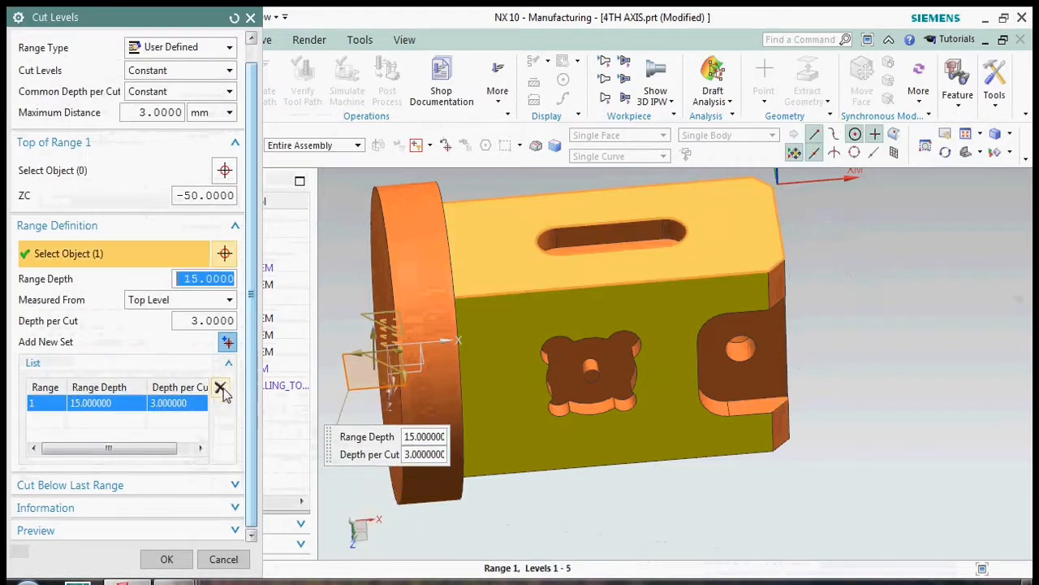
left_click(167, 559)
scroll(87, 519, "down", 3)
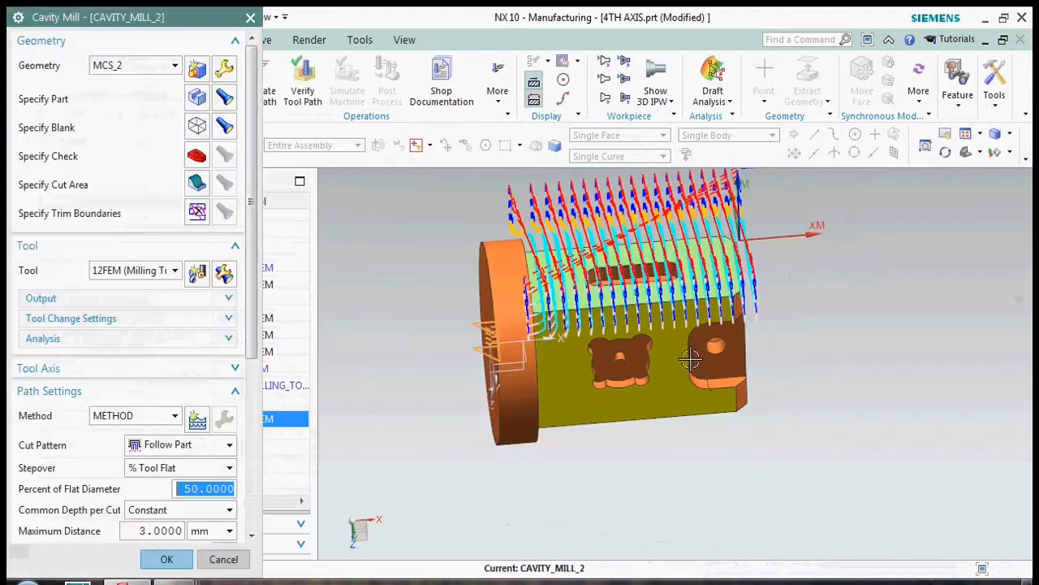
left_click(167, 558)
Insert a mill_planar Planar Profile operation in the FOR_180DEGREE program
right_click(215, 404)
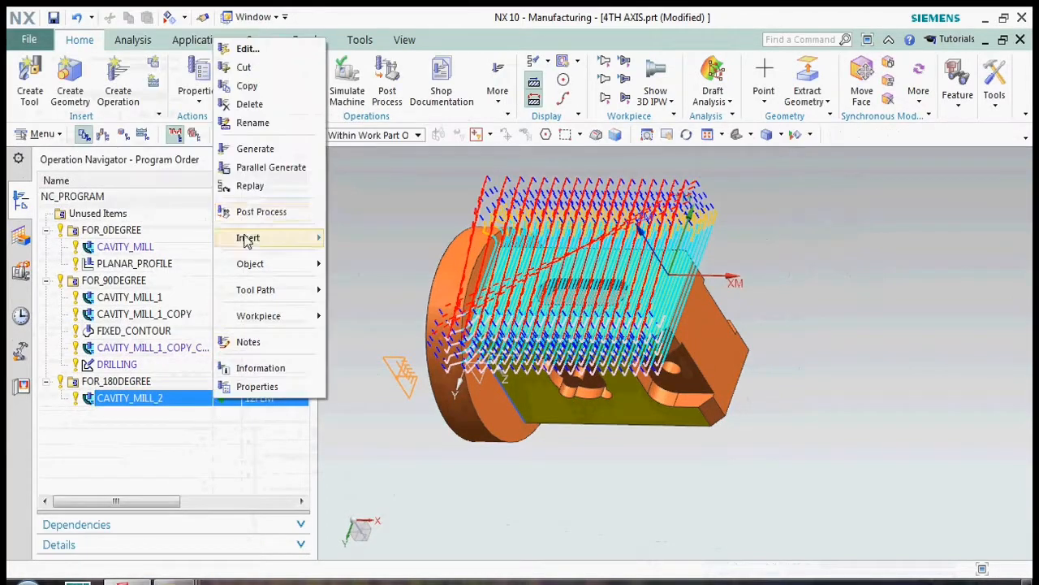
left_click(349, 238)
left_click(127, 65)
left_click(49, 82)
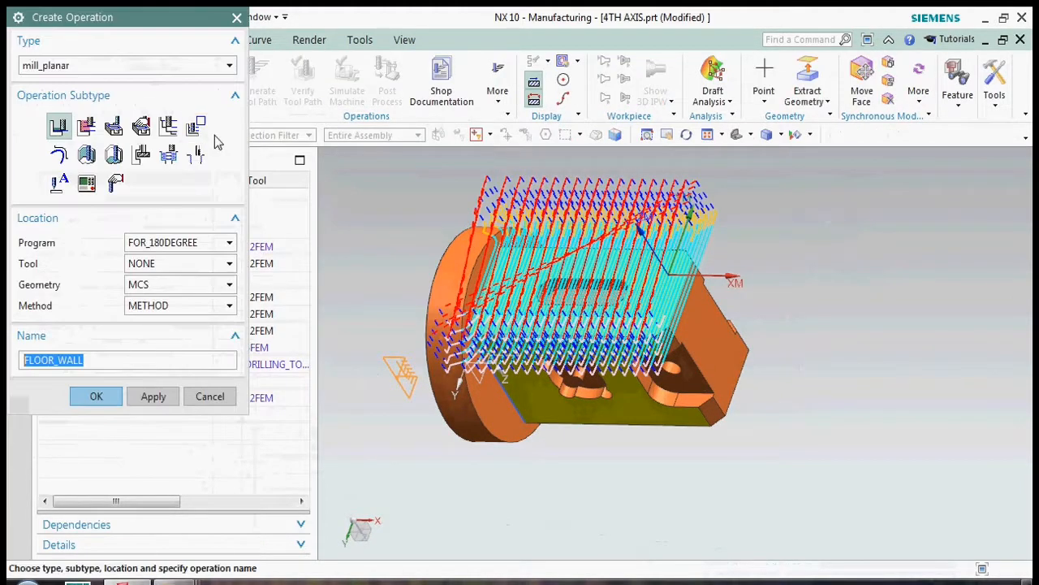
left_click(96, 400)
Define a closed part boundary from the slot's upper edges, with a user-defined plane and the material side set to Outside
left_click(152, 104)
left_click(197, 97)
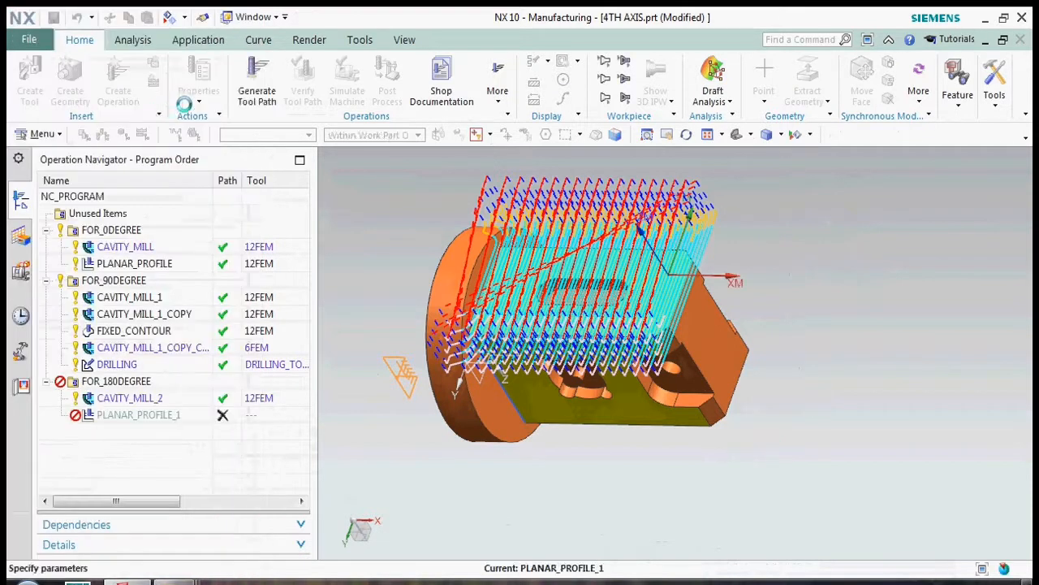
left_click(199, 41)
left_click(195, 74)
left_click(192, 83)
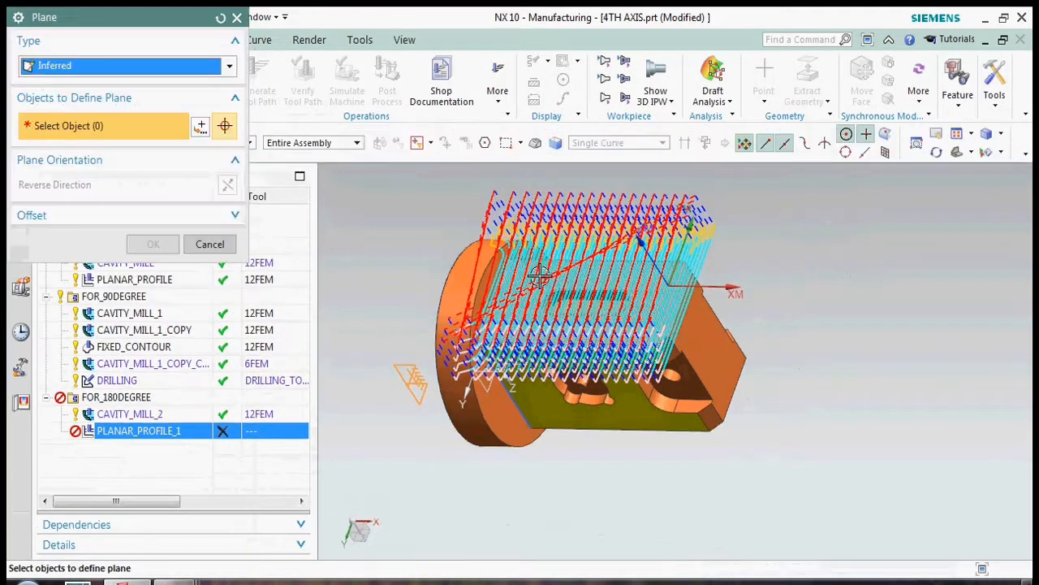
left_click(569, 293)
left_click(152, 298)
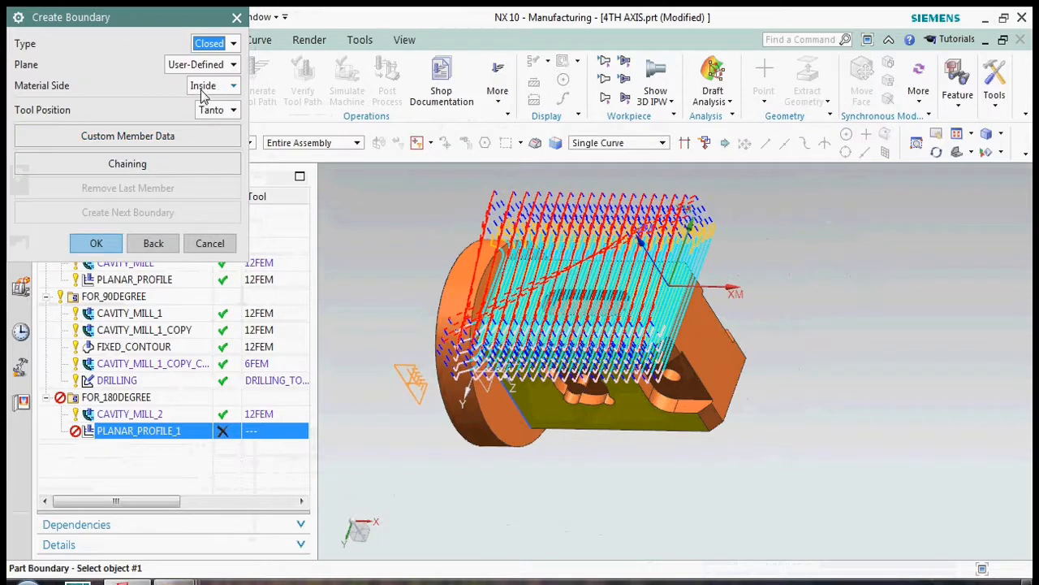
right_click(633, 175)
left_click(707, 267)
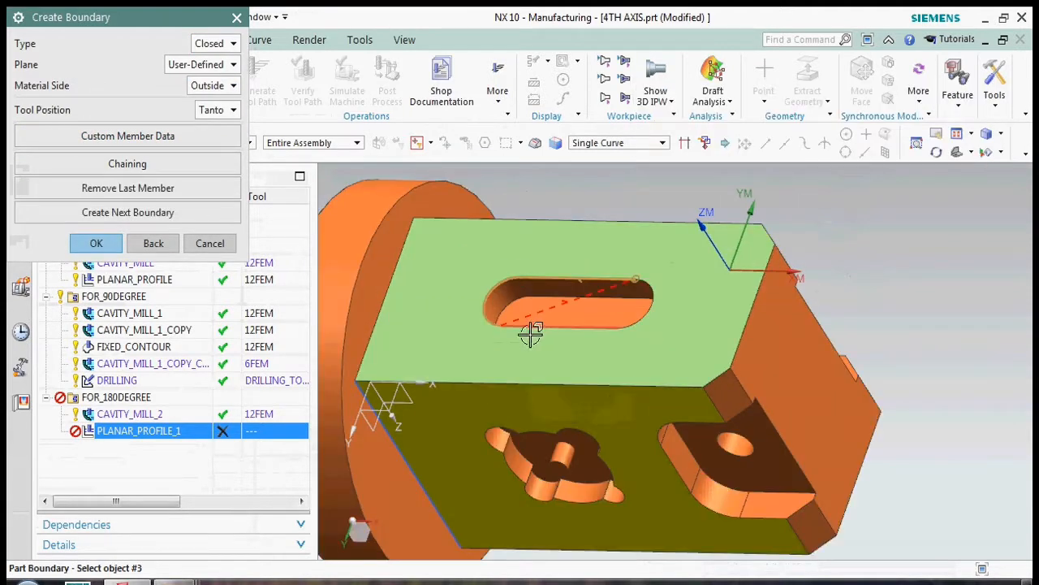
left_click(95, 243)
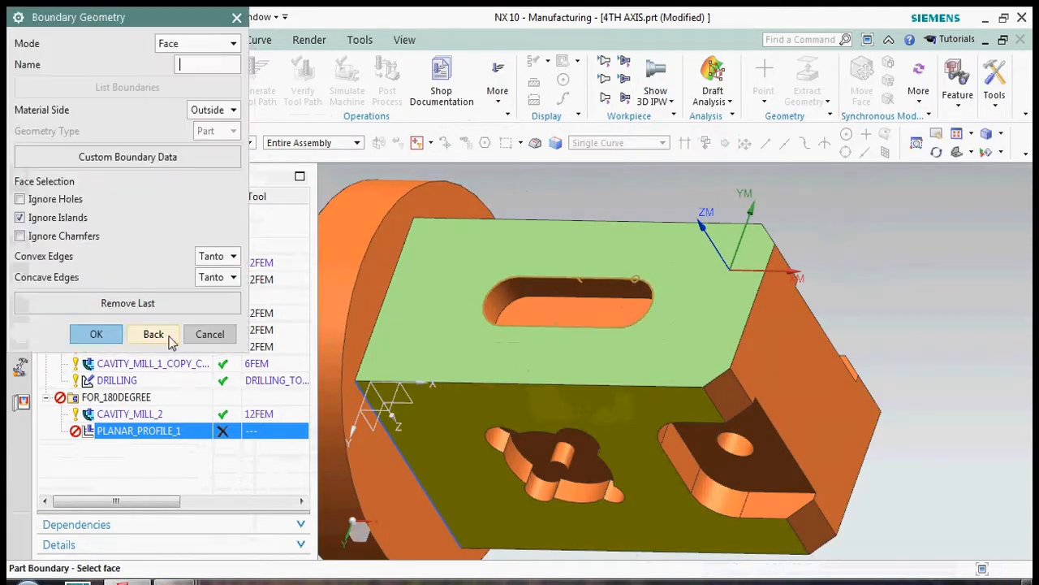
left_click(127, 333)
Set the slot's bottom face as the profile's floor at distance 0 mm and assign the 12FEM tool
left_click(195, 209)
left_click(566, 305)
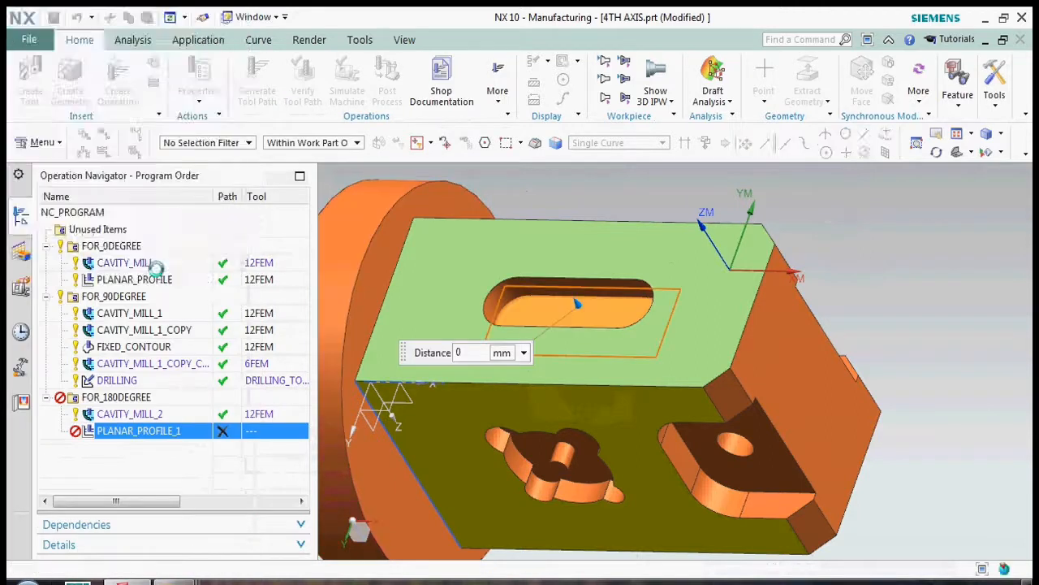
middle_click(566, 305)
left_click(49, 241)
left_click(179, 271)
left_click(139, 288)
Set the open-area engage type to Same as Closed Area in the non-cutting moves, and generate the profile tool path
left_click(224, 338)
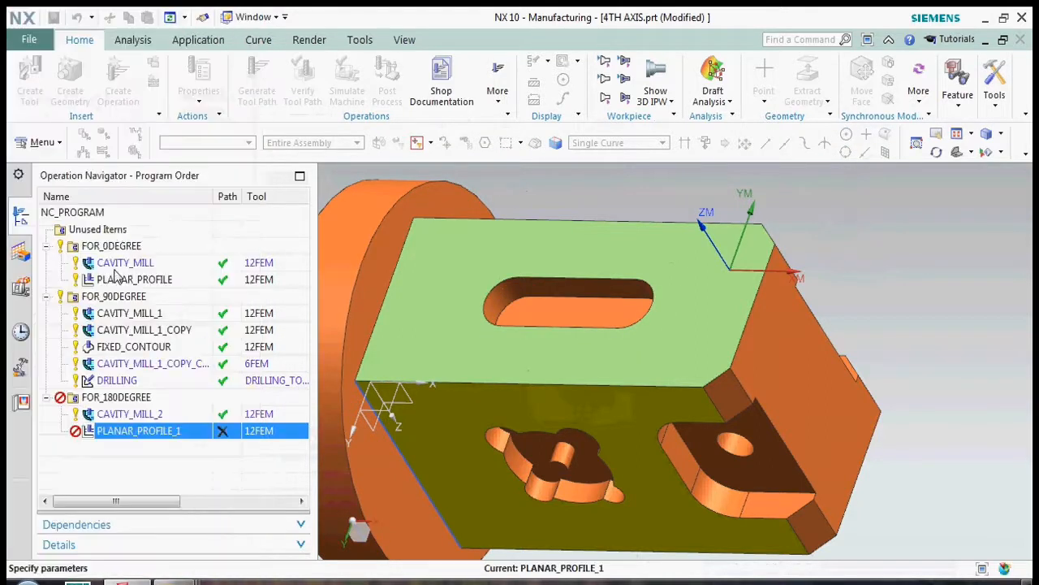
left_click(195, 299)
left_click(158, 331)
left_click(183, 299)
left_click(181, 316)
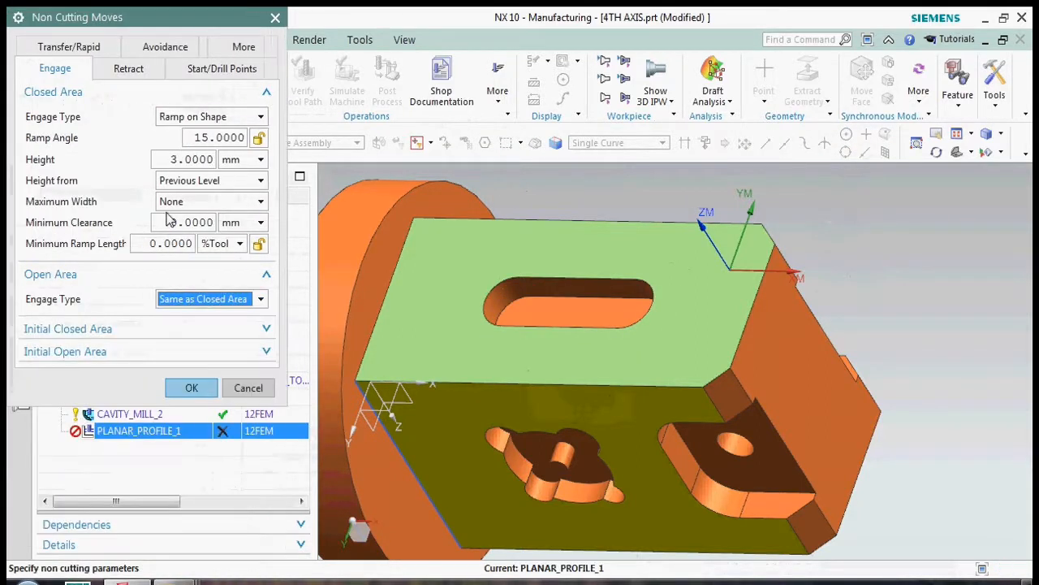
left_click(191, 387)
scroll(102, 519, "up", 5)
left_click(162, 558)
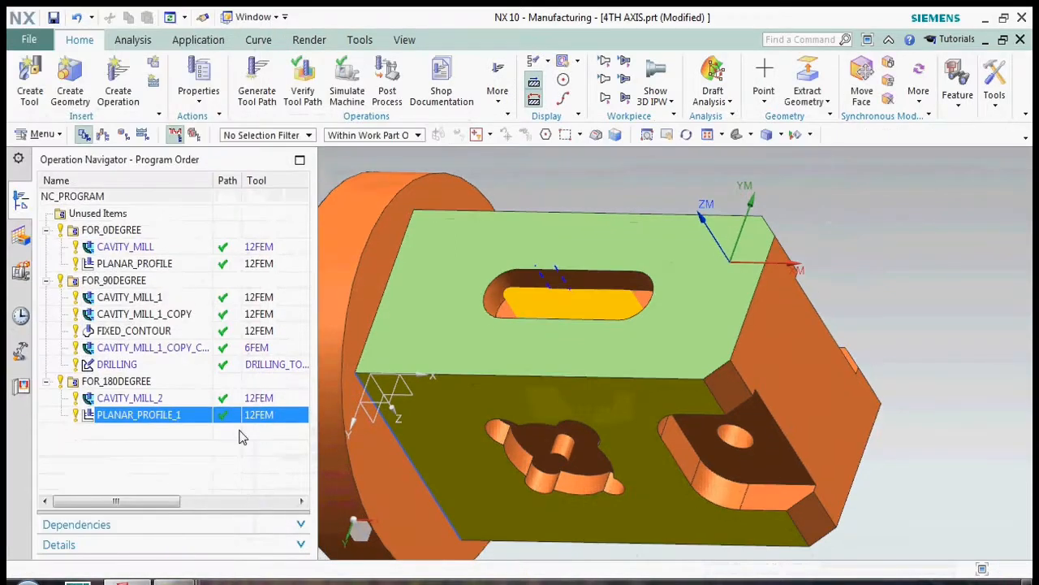
In PLANAR_PROFILE_1's transfer/rapid non-cutting moves, set the clearance option to Plane and define the plane from the slotted face
middle_click_drag(528, 310, 553, 236)
double_click(231, 410)
scroll(225, 336, "down", 3)
left_click(225, 336)
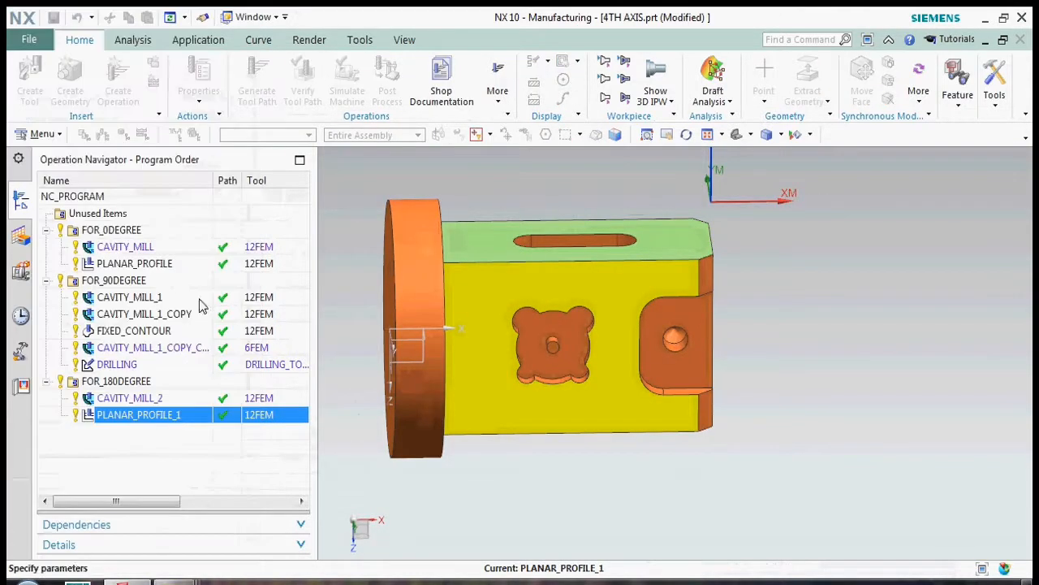
left_click(57, 46)
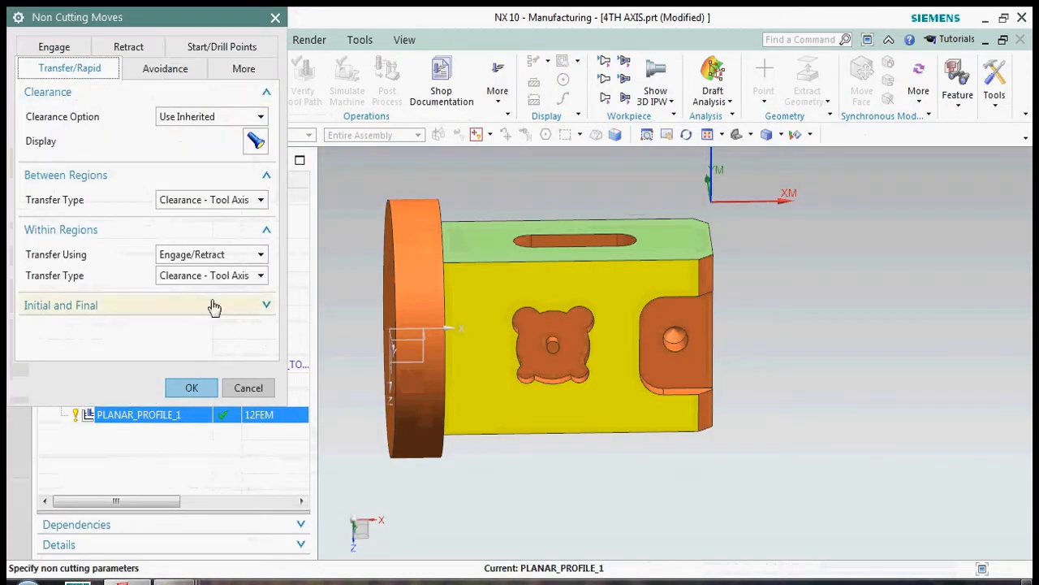
left_click(55, 46)
left_click(58, 47)
left_click(210, 116)
left_click(186, 176)
left_click(495, 239)
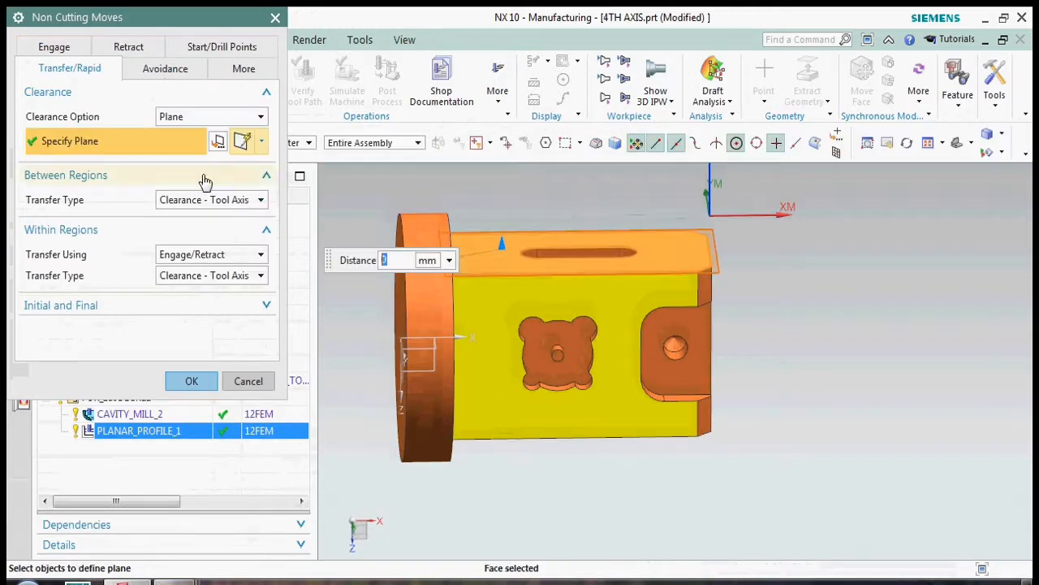
left_click(242, 140)
left_click(170, 298)
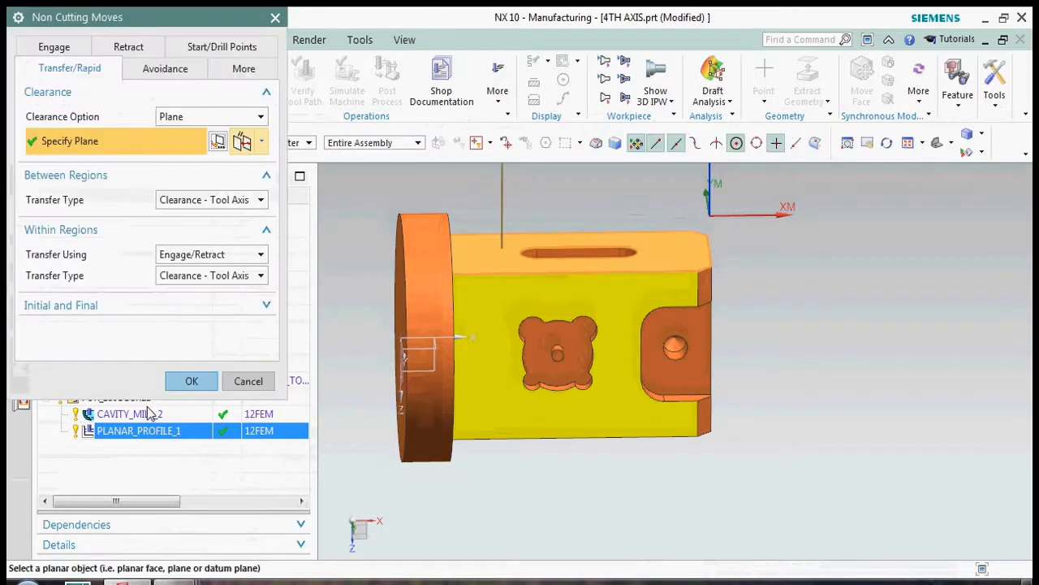
left_click(190, 380)
left_click(166, 559)
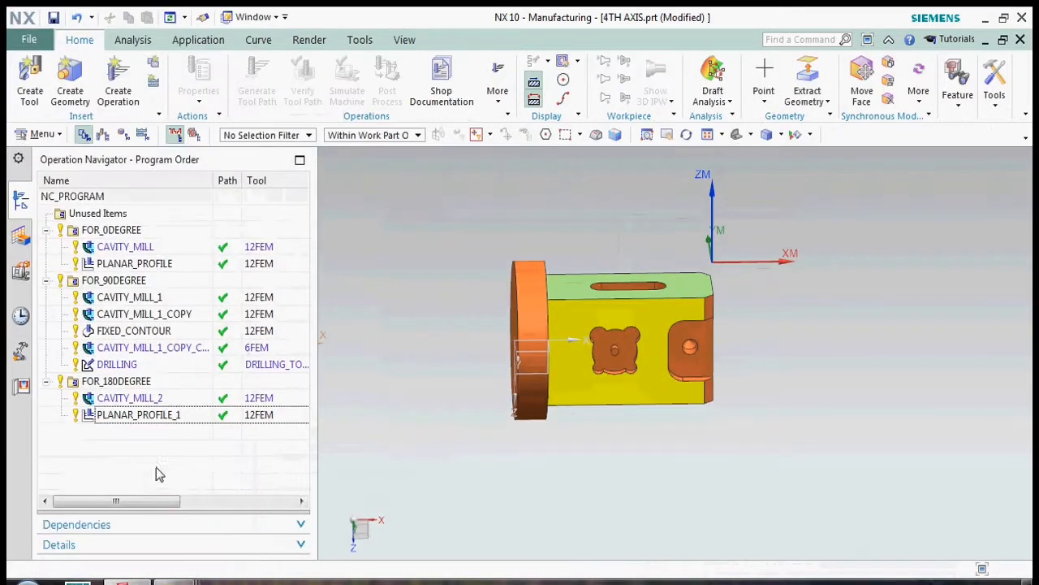
Save the 4TH AXIS part
middle_click_drag(623, 274, 597, 350)
key("ctrl+s")
scroll(647, 327, "up", 2)
middle_click_drag(647, 328, 615, 325)
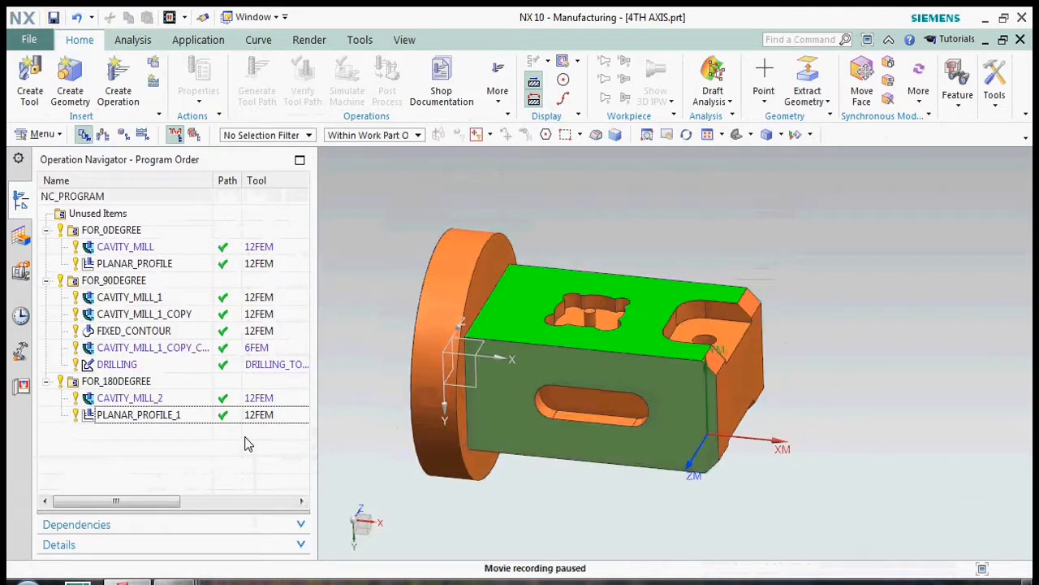
Create a program group named FOR_270DEGREE and move it after FOR_180DEGREE in the program order
left_click(122, 382)
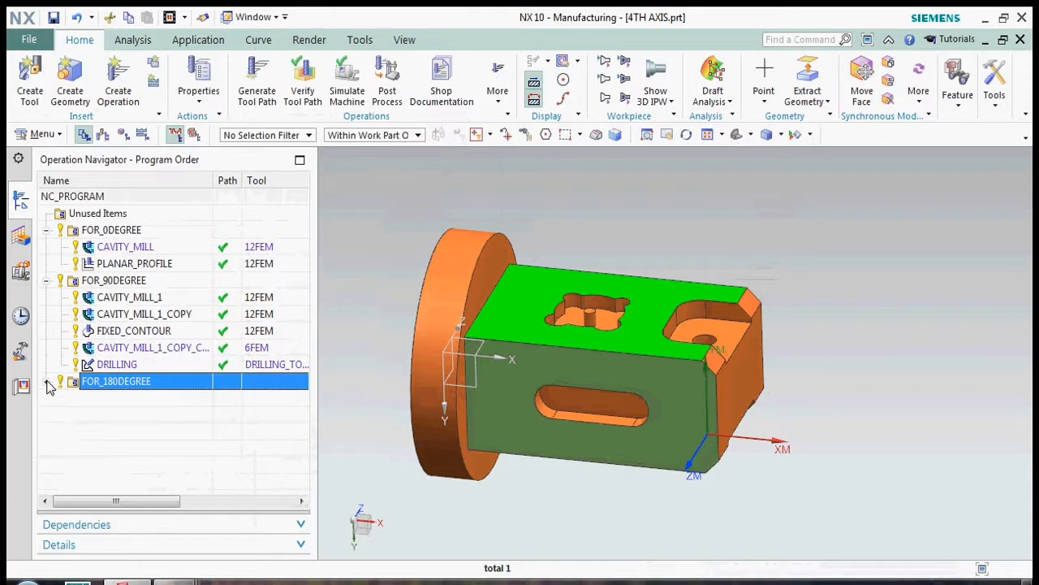
left_click(46, 280)
left_click(47, 229)
right_click(90, 213)
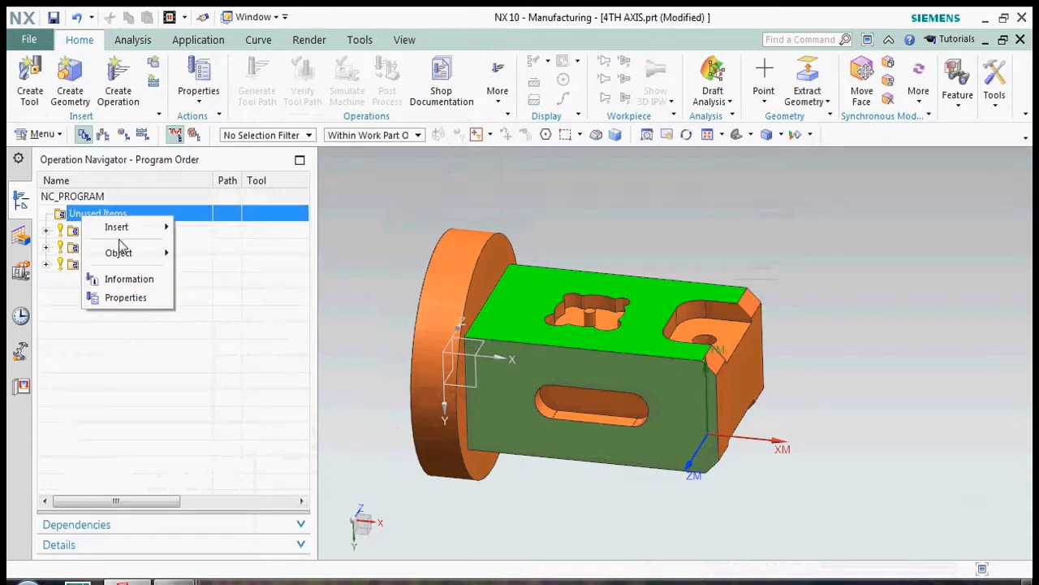
left_click(204, 246)
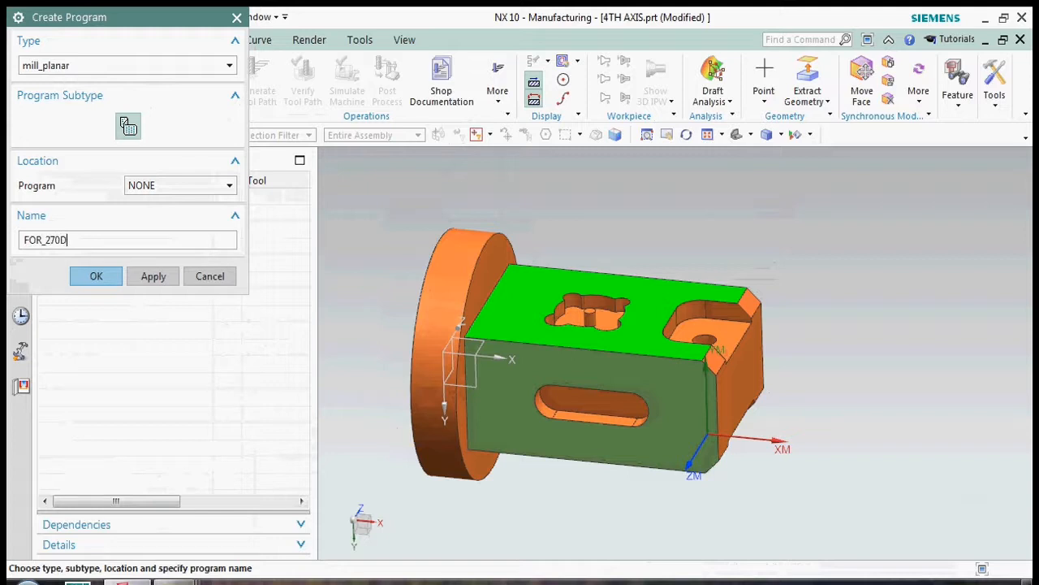
left_click(96, 277)
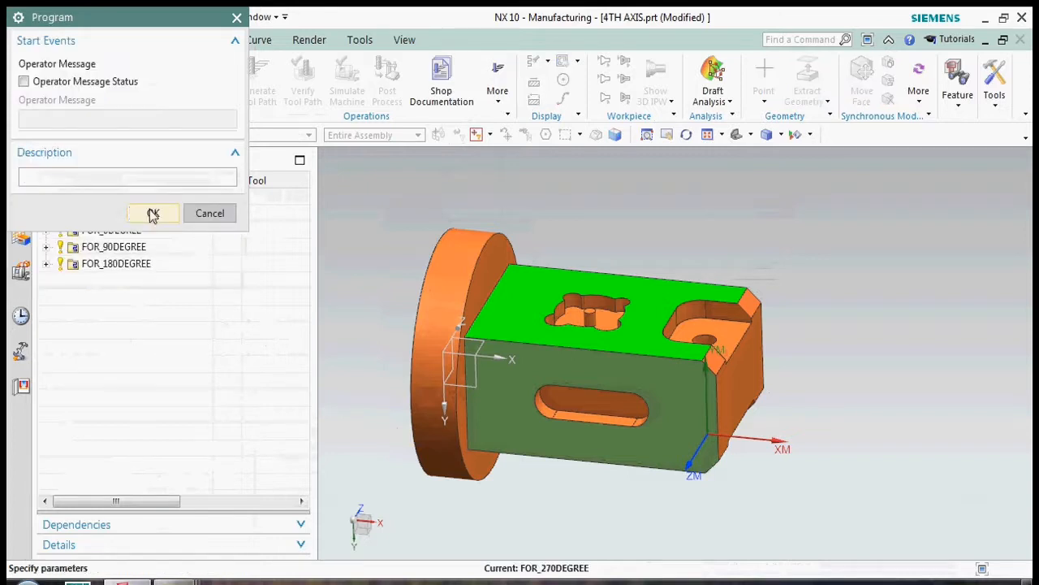
left_click(143, 214)
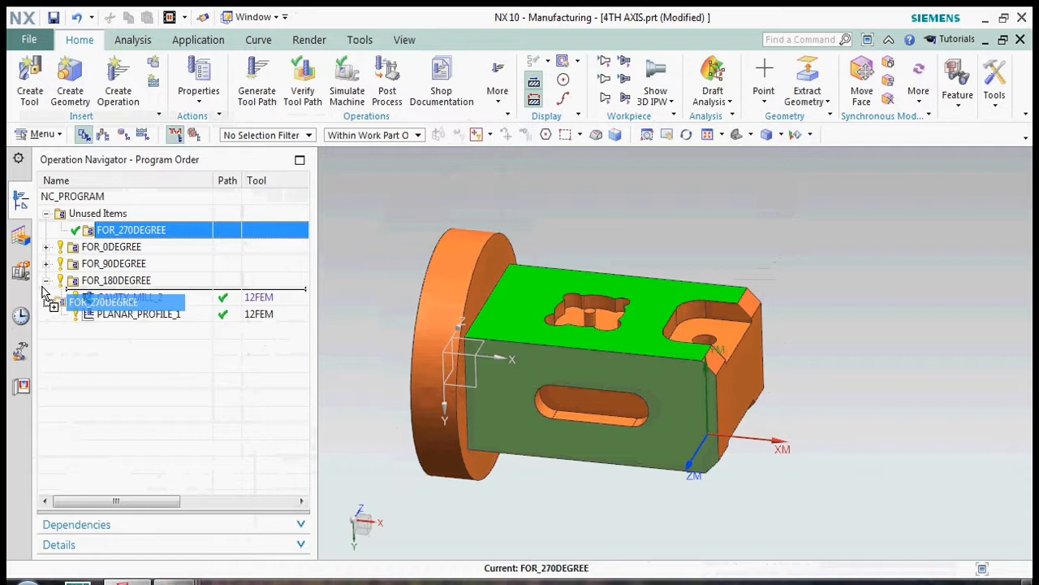
left_click_drag(91, 293, 94, 297)
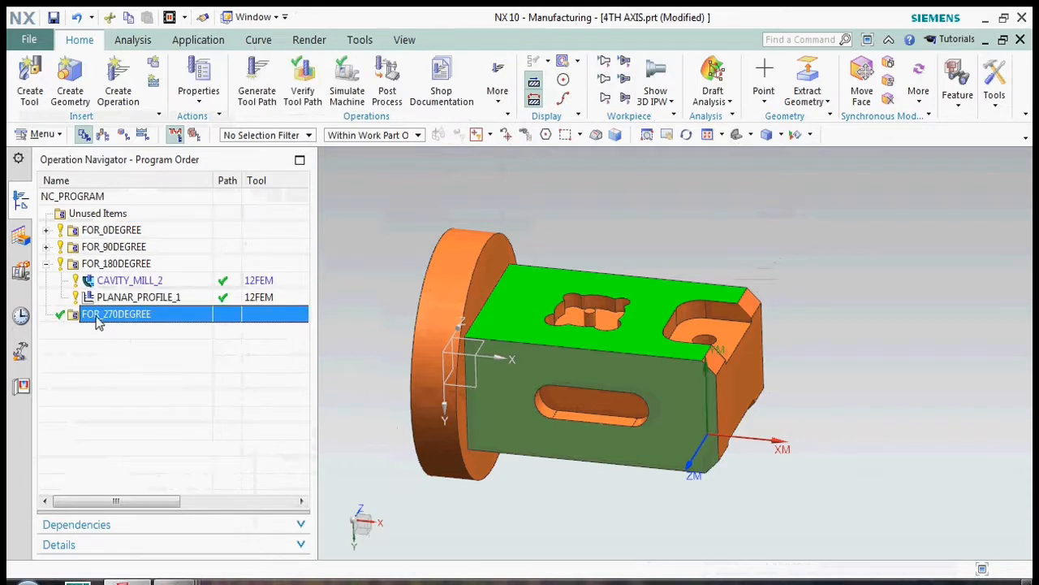
left_click(98, 361)
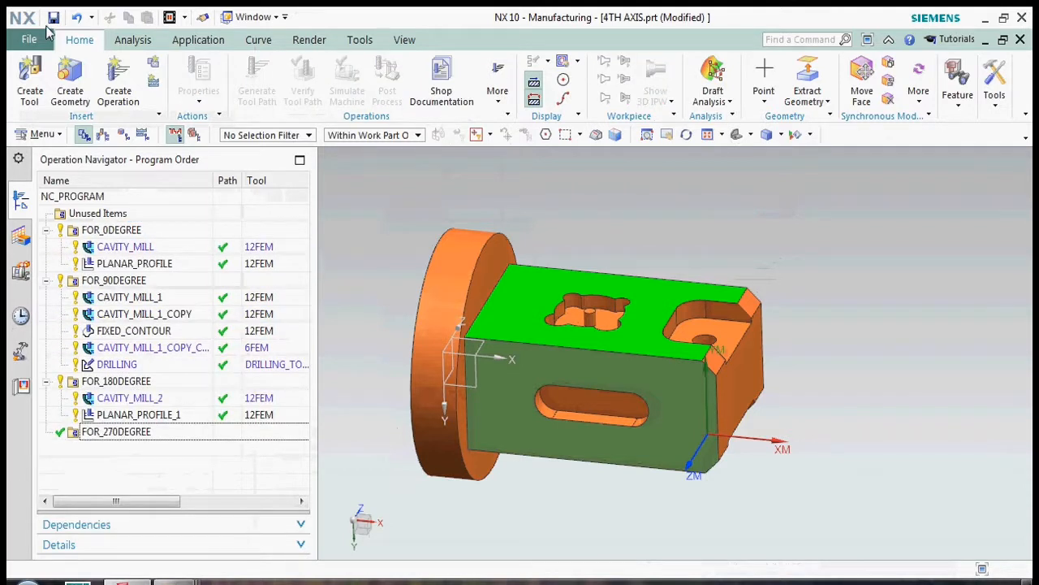
Insert a mill_contour Cavity Mill operation named CAVITY_MILL_3 in the FOR_270DEGREE program
middle_click_drag(636, 271, 536, 249)
key("F8")
left_click(536, 248)
scroll(809, 349, "down", 1)
middle_click_drag(810, 348, 791, 239)
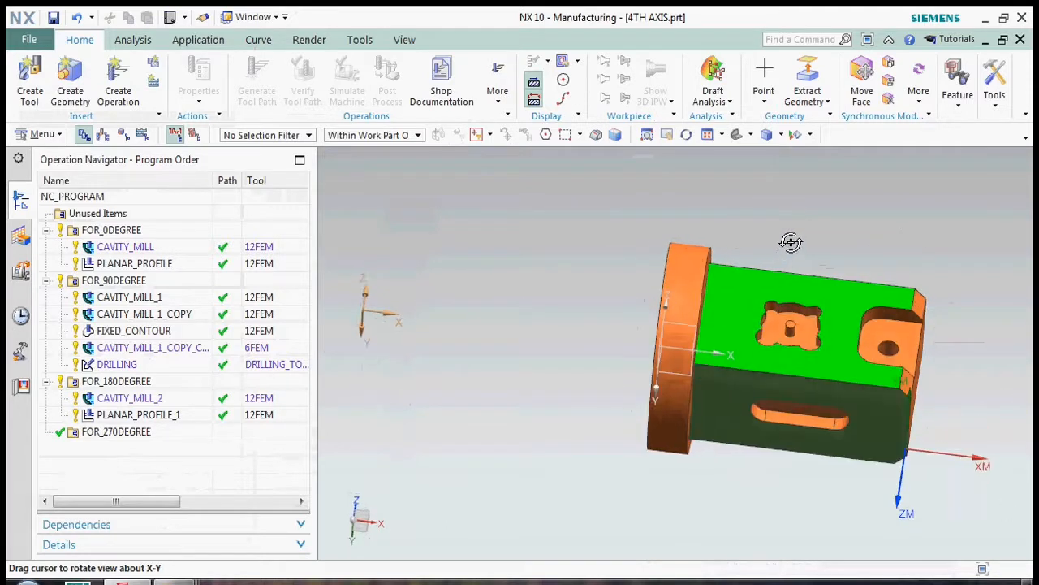
right_click(149, 439)
mouse_move(183, 301)
left_click(325, 304)
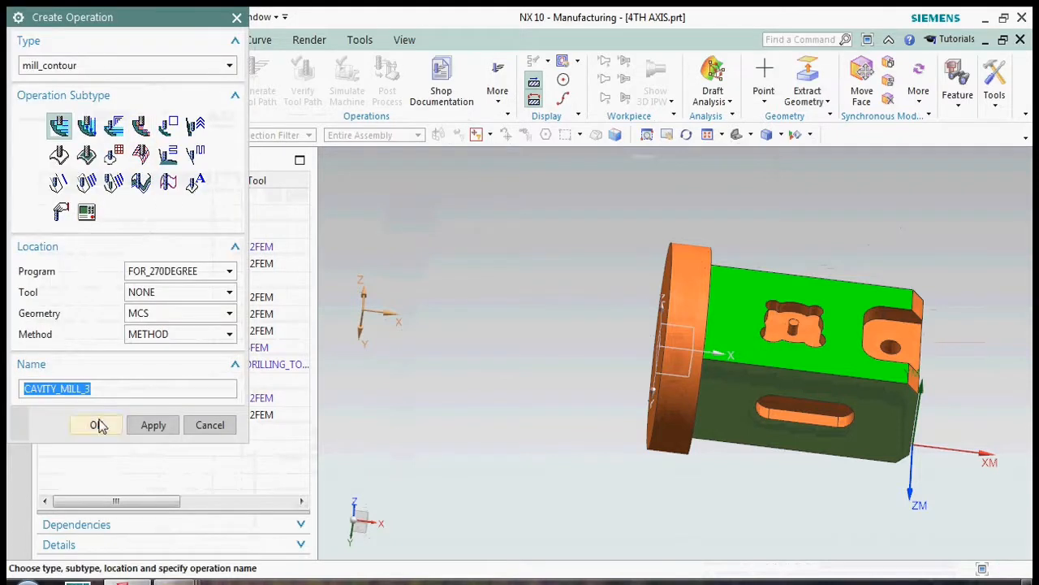
left_click(92, 425)
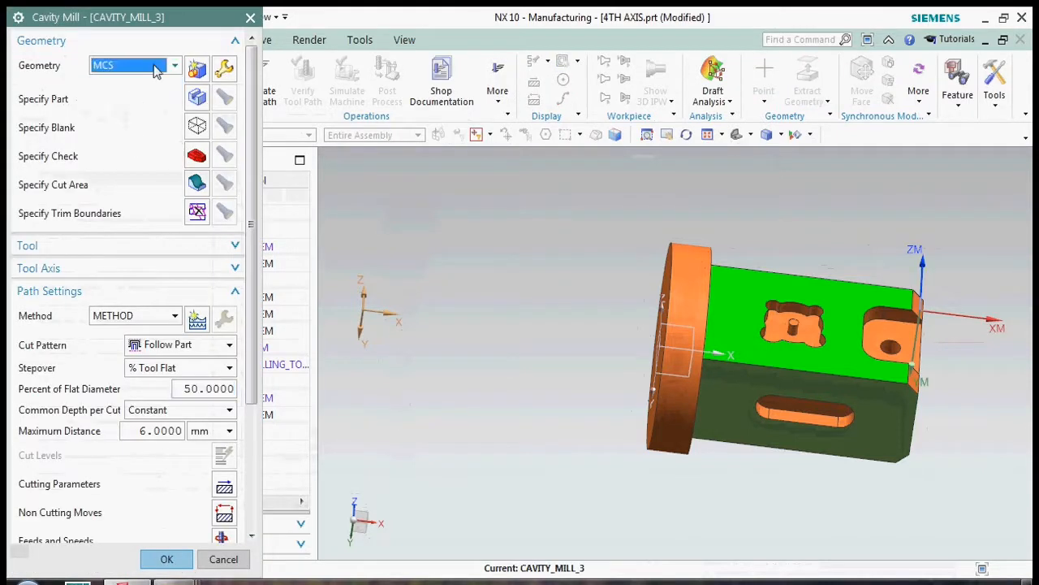
Create a new MCS geometry for CAVITY_MILL_3 and show the hidden blank cylinder while defining its coordinate system
left_click(196, 68)
left_click(152, 276)
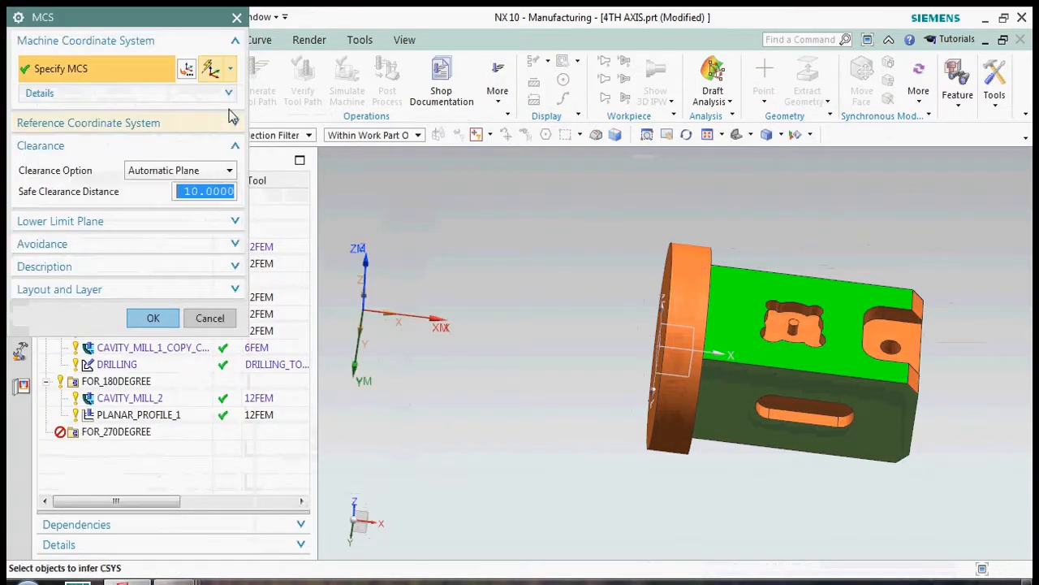
left_click(186, 72)
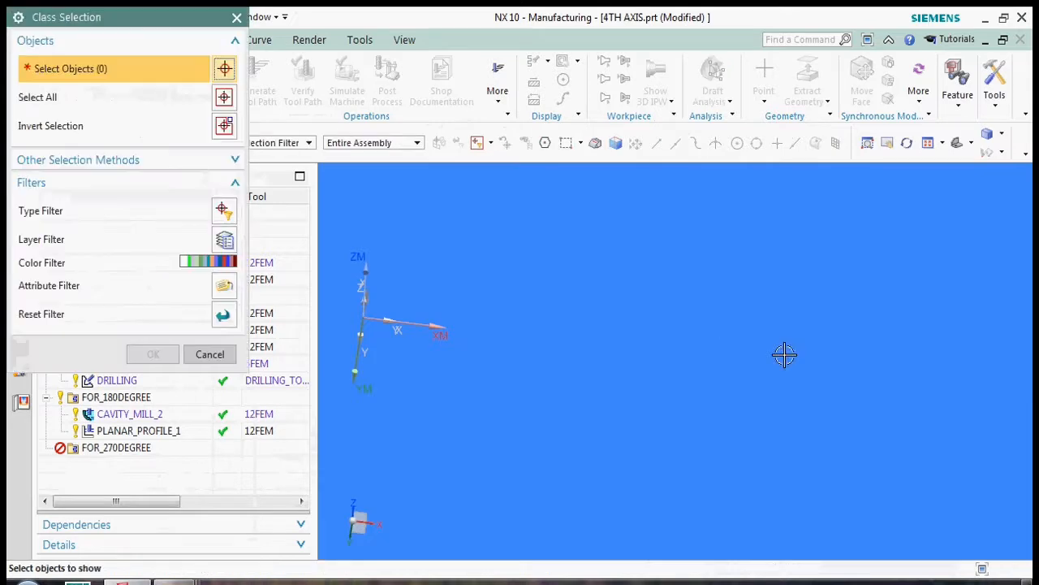
middle_click_drag(784, 352, 722, 424)
scroll(722, 418, "up", 3)
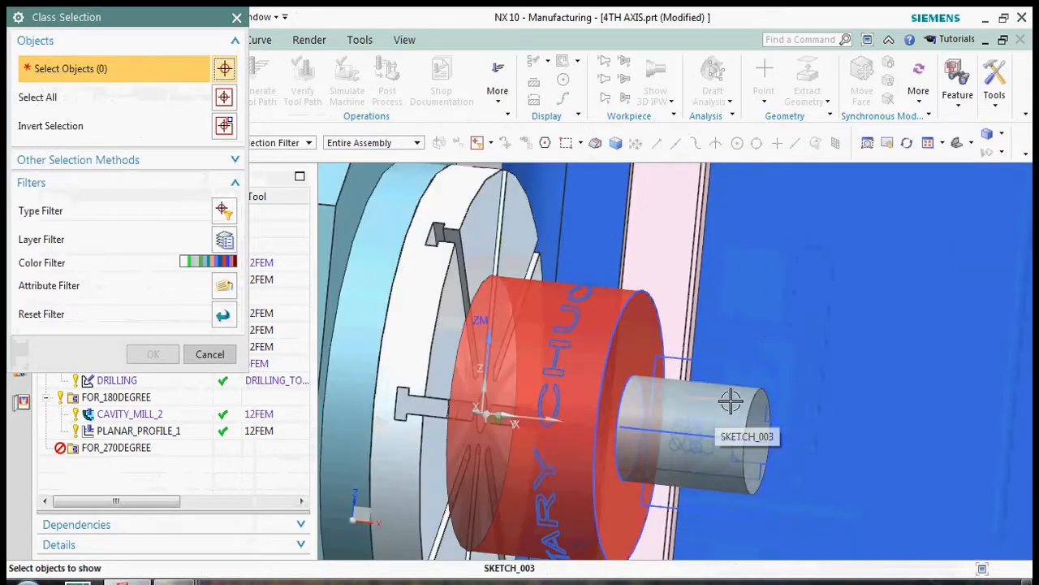
scroll(706, 383, "up", 3)
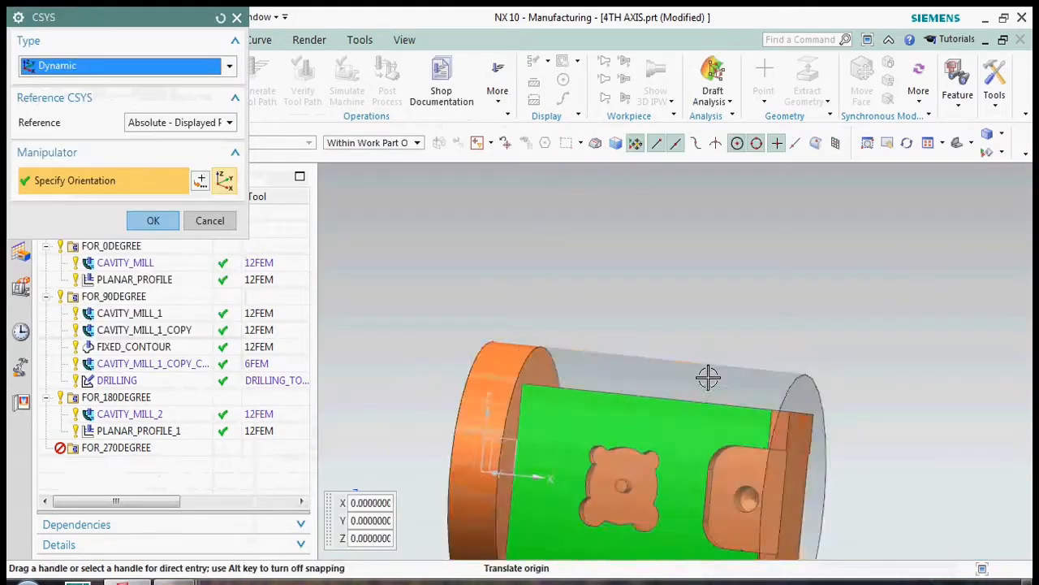
Place the MCS origin on the blank's end edge at X 280, Y -50, Z 0, orient ZM normal to the green face, and accept
scroll(708, 377, "down", 3)
middle_click_drag(714, 370, 753, 359)
scroll(756, 353, "up", 5)
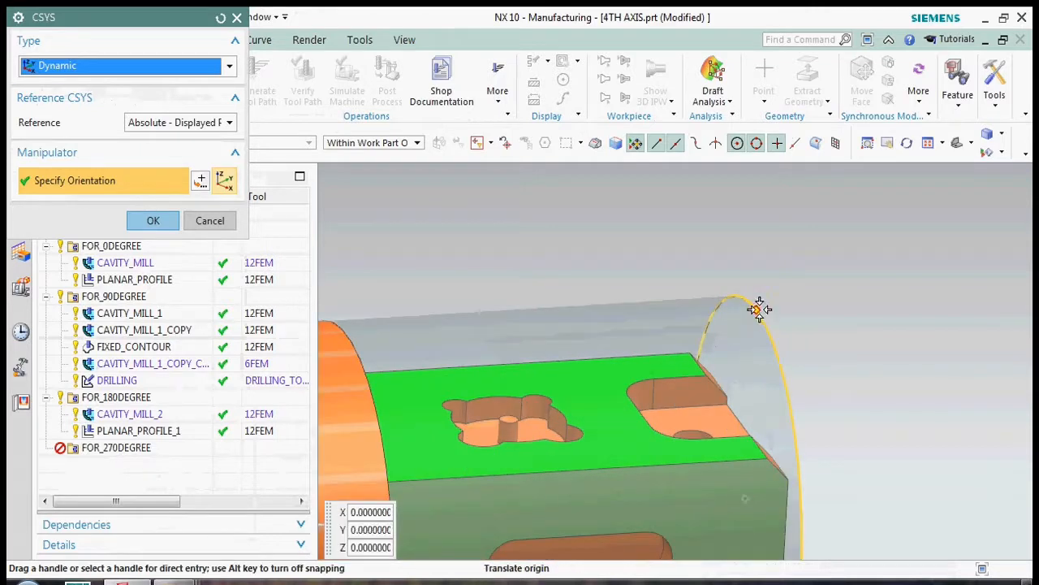
scroll(760, 308, "down", 5)
middle_click_drag(785, 283, 731, 305)
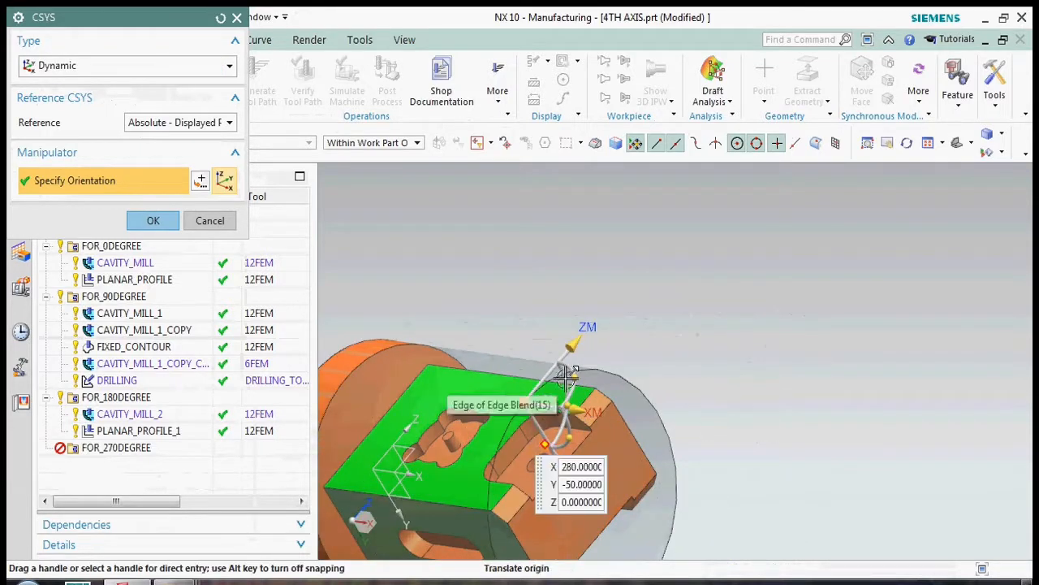
left_click_drag(573, 395, 525, 352)
middle_click_drag(719, 357, 835, 398)
left_click(152, 220)
left_click(153, 319)
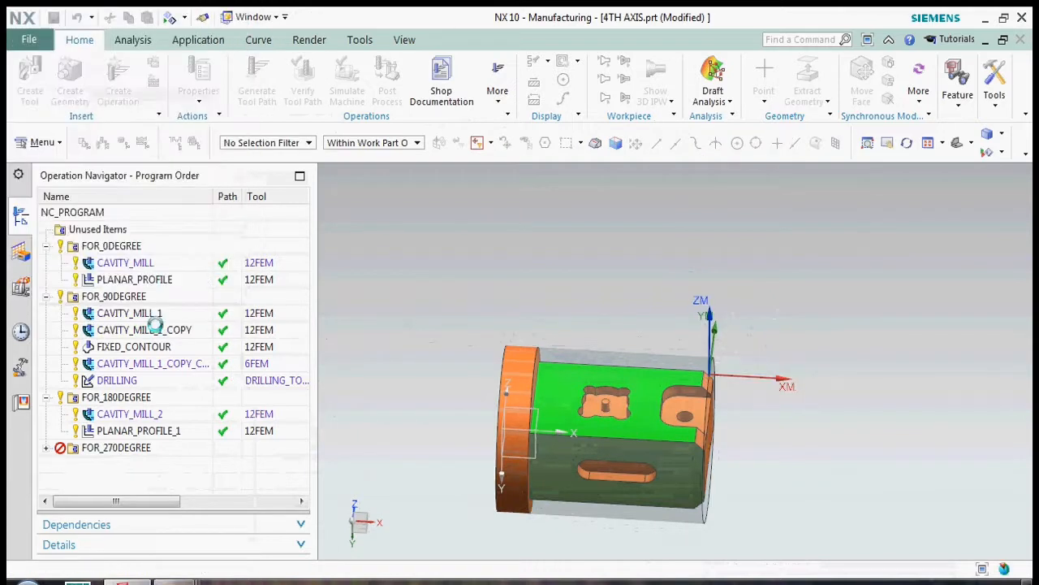
left_click(168, 559)
Check the existing cavity mill tool paths in the 0, 90 and 180-degree programs
left_click(155, 301)
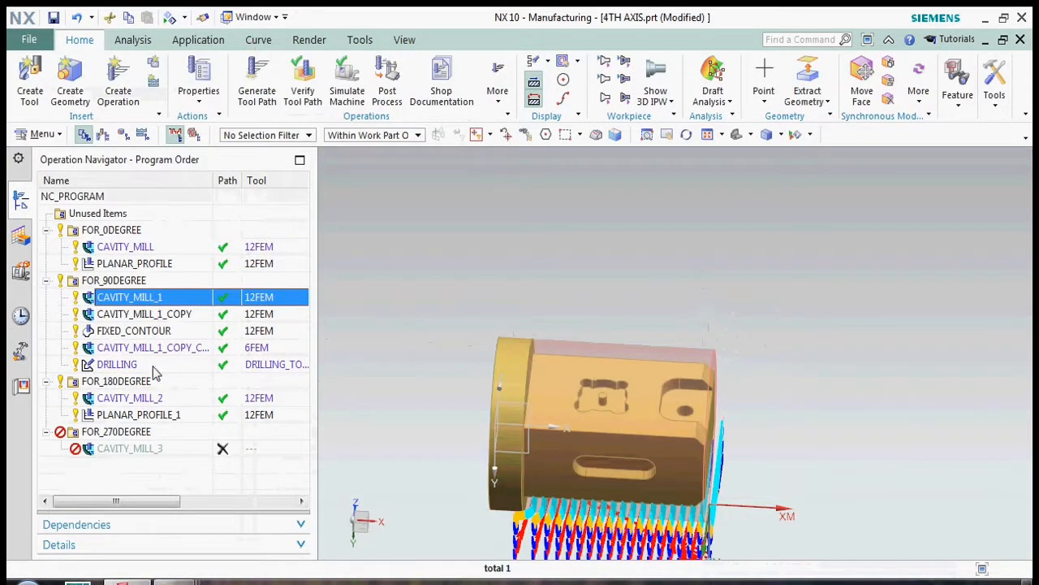
left_click(151, 398)
left_click(130, 247)
left_click(140, 299)
left_click(145, 402)
Specify the transparent cylinder as CAVITY_MILL_3's blank and the machined body as its part geometry
double_click(130, 448)
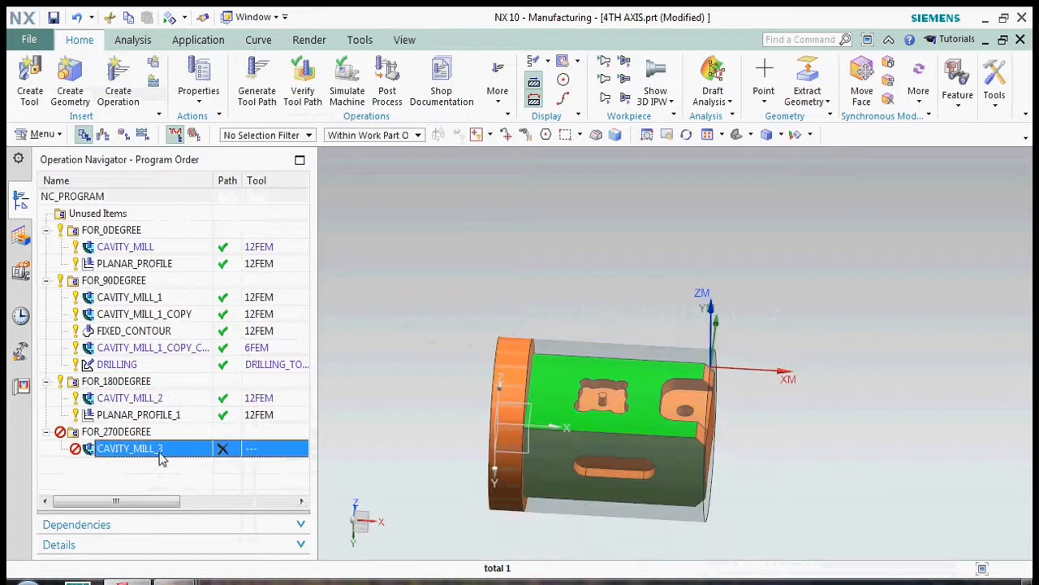
left_click(196, 124)
left_click(593, 370)
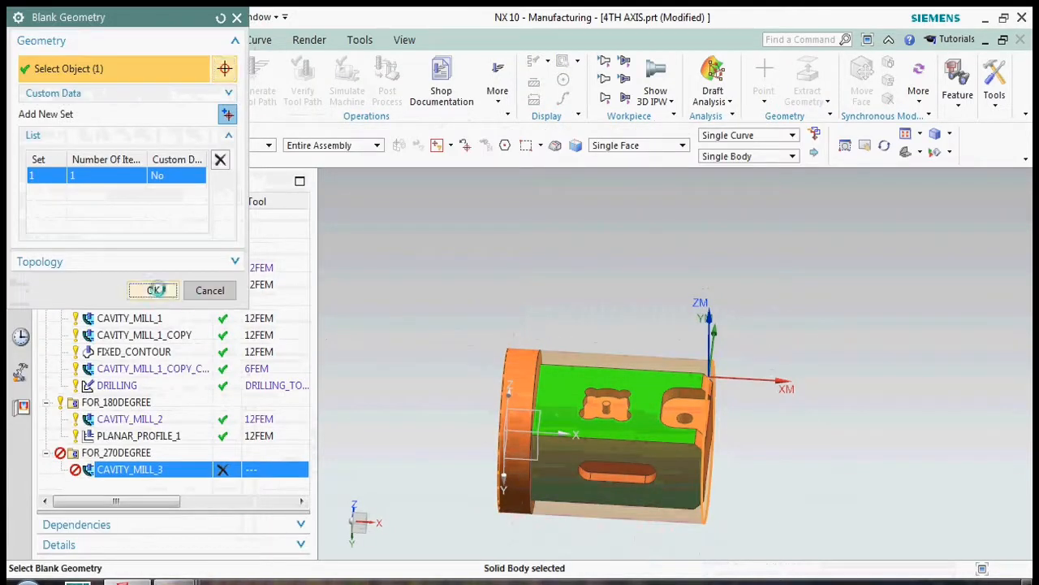
middle_click(593, 369)
left_click(200, 99)
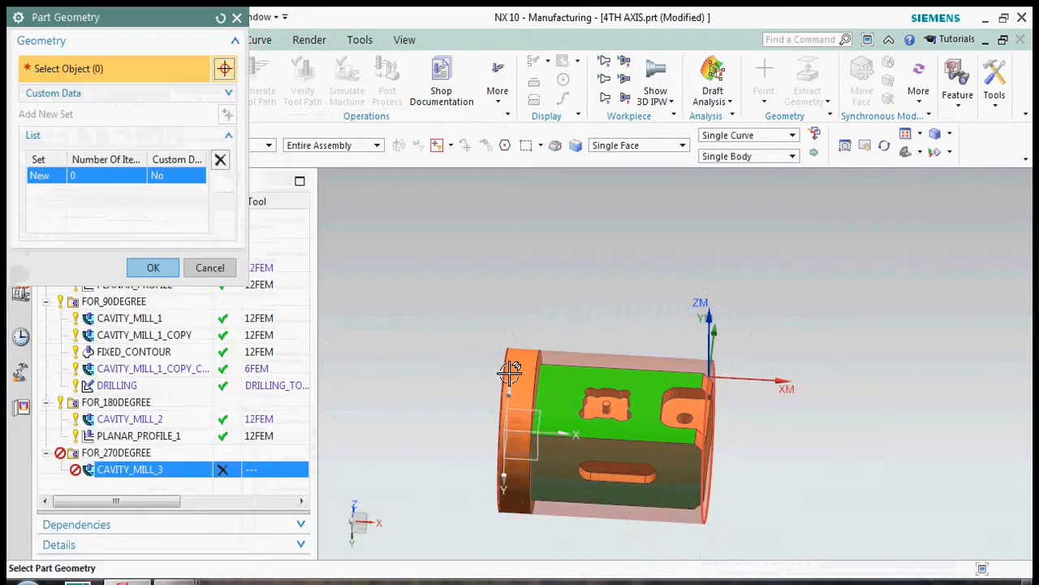
left_click(506, 366)
left_click(608, 376)
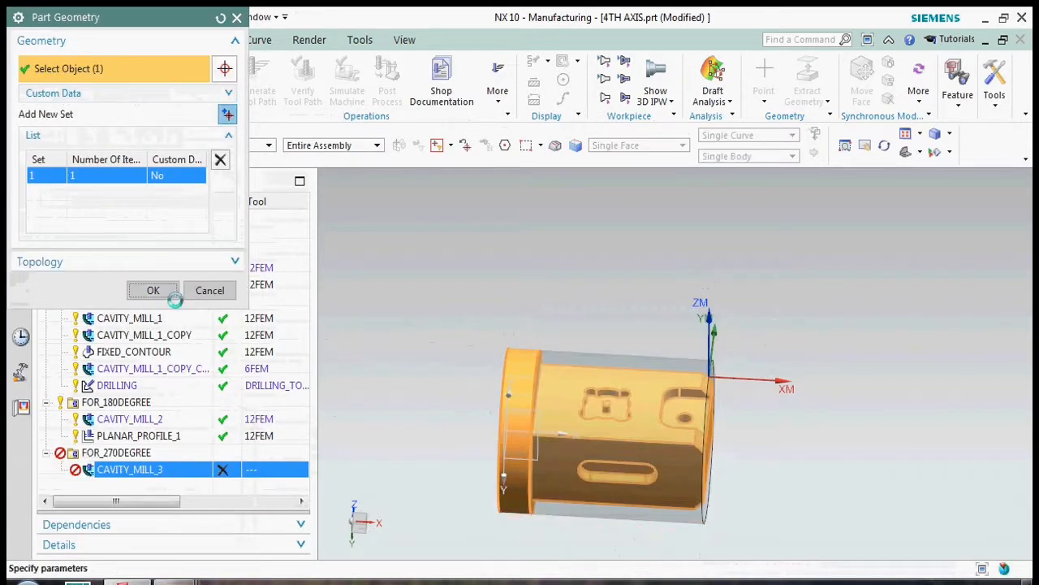
left_click(173, 295)
Hide the transparent blank cylinder
key("ctrl+b")
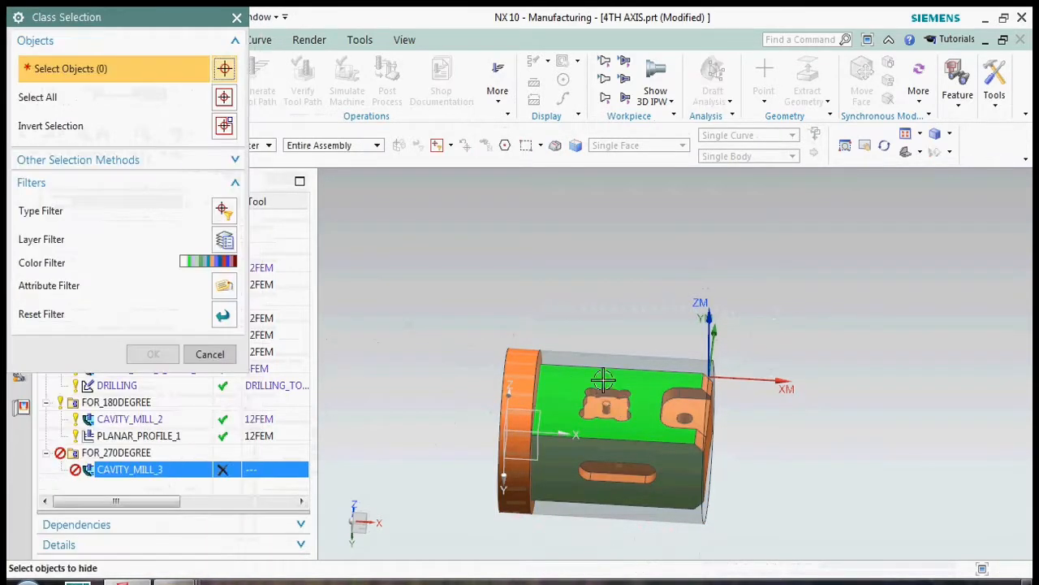
left_click(608, 417)
middle_click(447, 295)
Assign the 12FEM tool to the cavity mill and set the maximum distance per cut to 3 mm
left_click(136, 242)
left_click(134, 269)
left_click(154, 283)
scroll(219, 260, "down", 5)
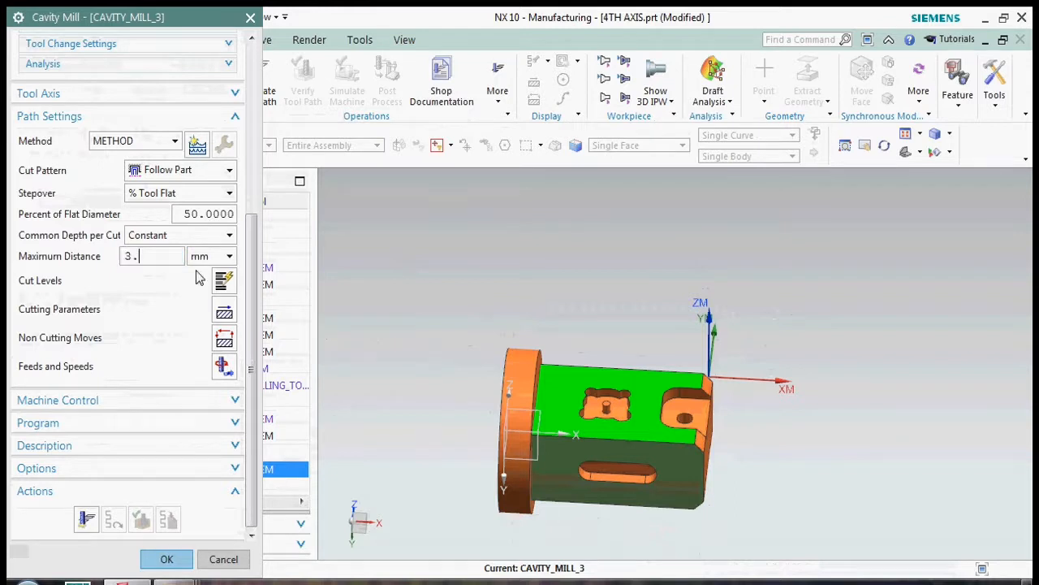
Delete the deepest ranges from the cut levels, including the 33 mm one, then generate and accept the cavity mill tool path
left_click(223, 280)
left_click(160, 434)
left_click(220, 385)
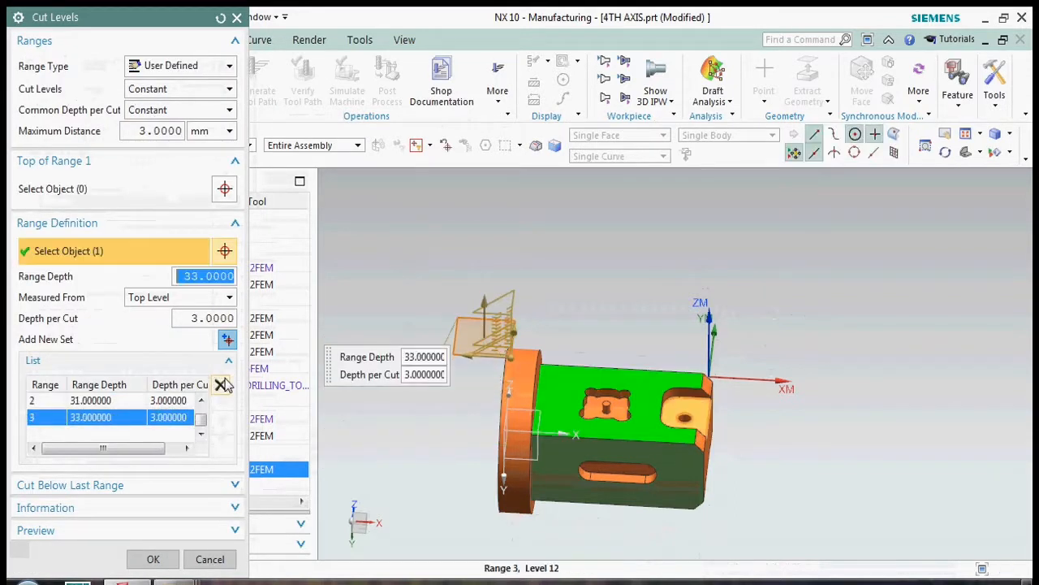
left_click(220, 385)
left_click(153, 558)
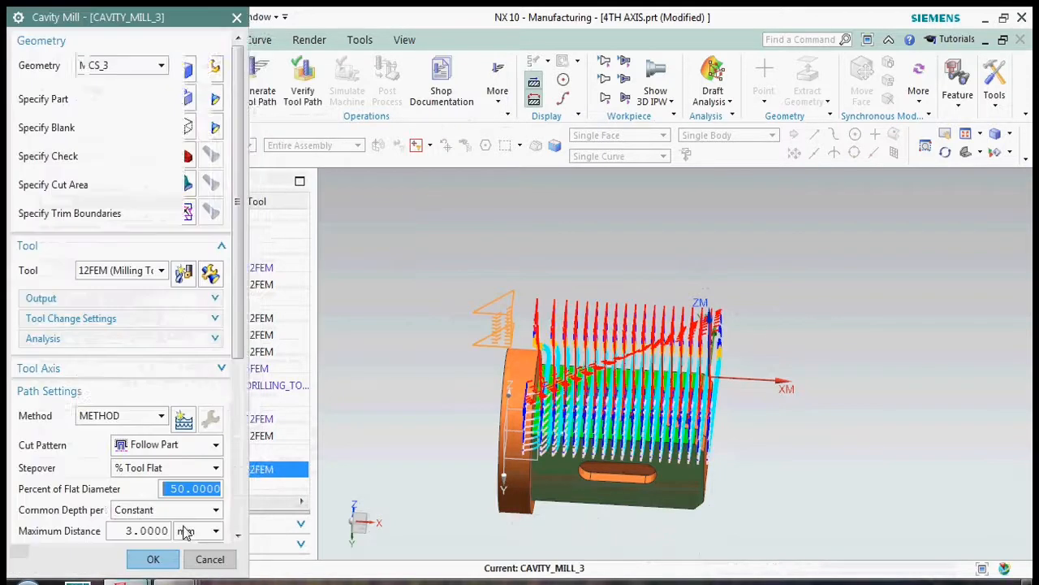
left_click(167, 559)
Copy CAVITY_MILL_3 and paste the duplicate below it in the FOR_270DEGREE program
right_click(214, 451)
left_click(239, 130)
right_click(226, 455)
left_click(225, 341)
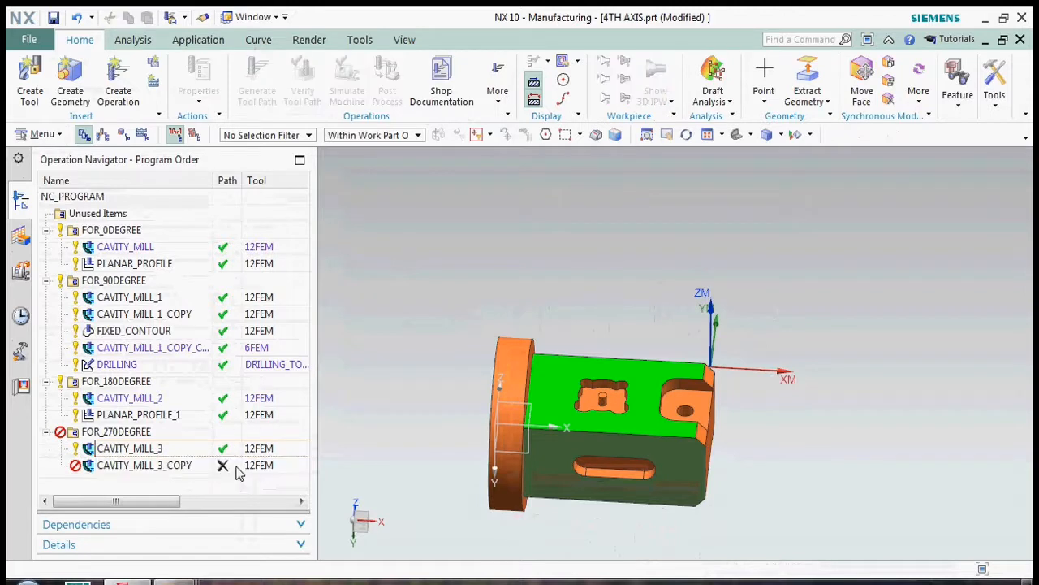
Specify the faces of the open pocket on the green face as the cut area of CAVITY_MILL_3_COPY
double_click(144, 464)
left_click(225, 183)
left_click(753, 299)
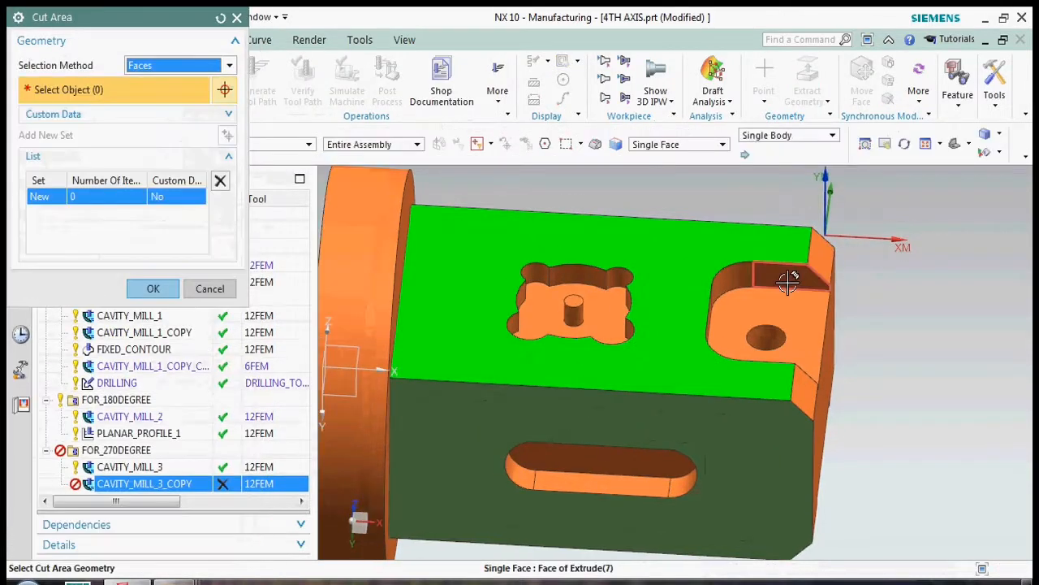
left_click(747, 309)
middle_click_drag(748, 308, 664, 367)
left_click(667, 418)
middle_click_drag(667, 418, 782, 345)
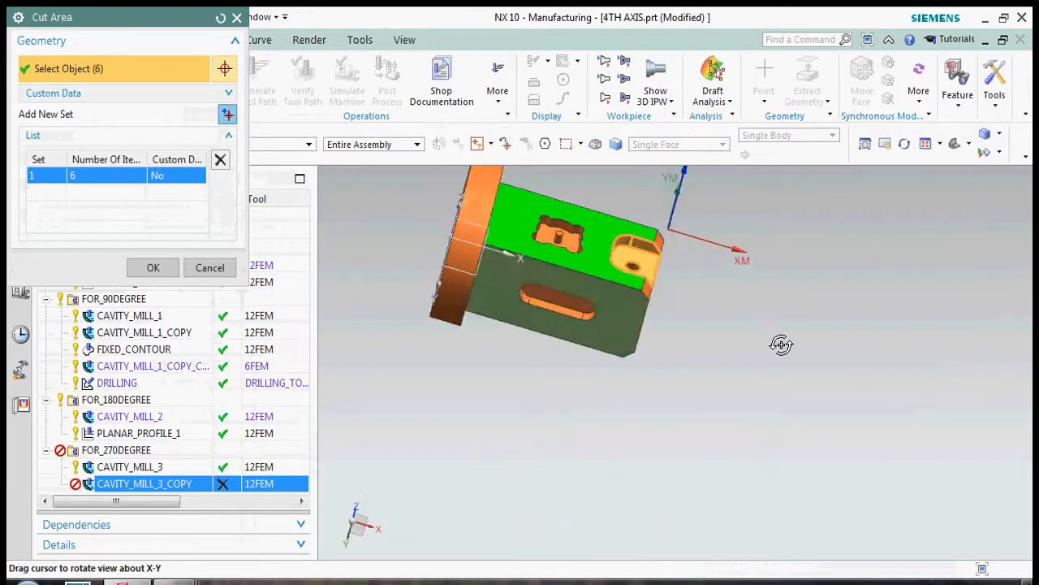
left_click(153, 267)
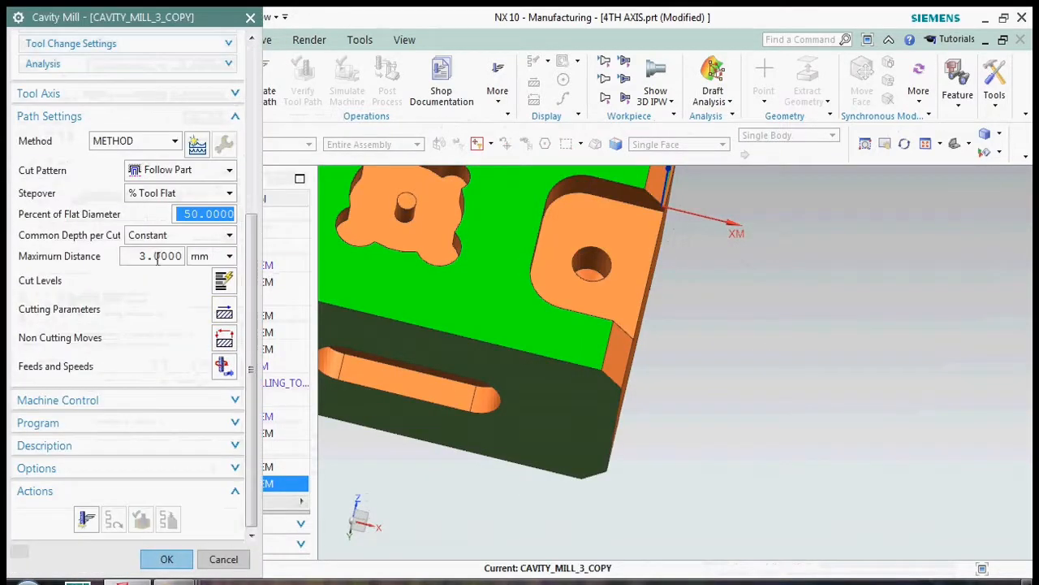
Redefine the cut levels as one 8 mm deep range for the open pocket, then generate and accept the tool path
left_click(224, 281)
left_click(179, 66)
left_click(169, 110)
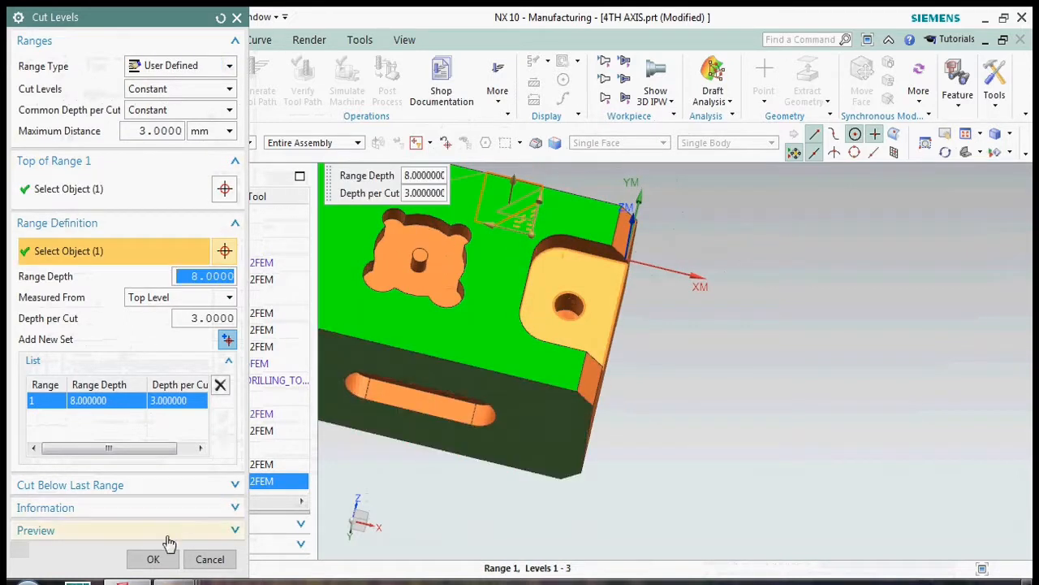
left_click(156, 558)
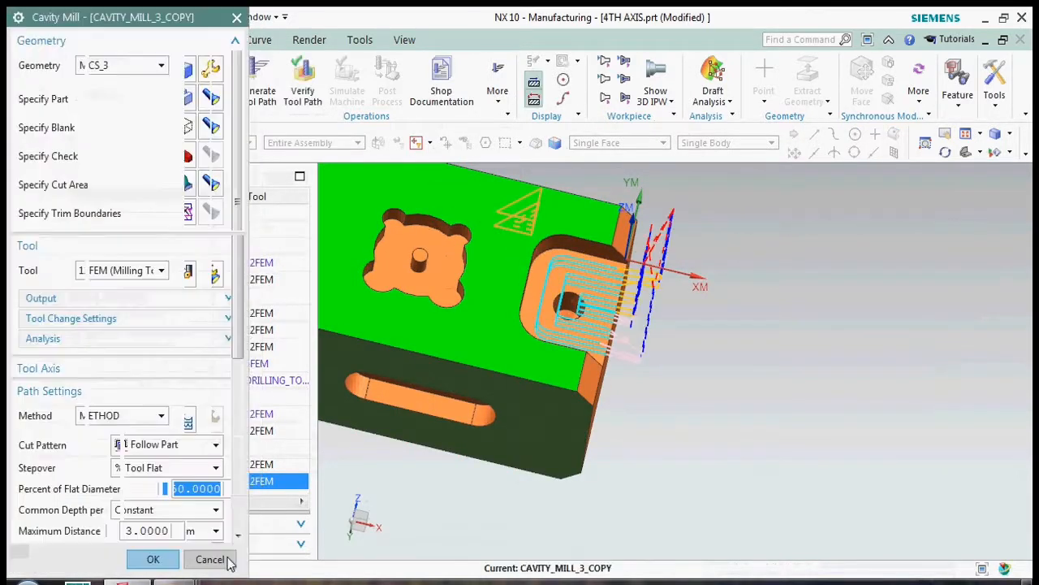
left_click(213, 559)
Copy CAVITY_MILL_3_COPY and paste the duplicate below it in the FOR_270DEGREE program
right_click(187, 468)
left_click(218, 131)
right_click(218, 466)
left_click(219, 150)
Replace the new duplicate's cut area with the faces of the closed pocket around the central boss
double_click(162, 481)
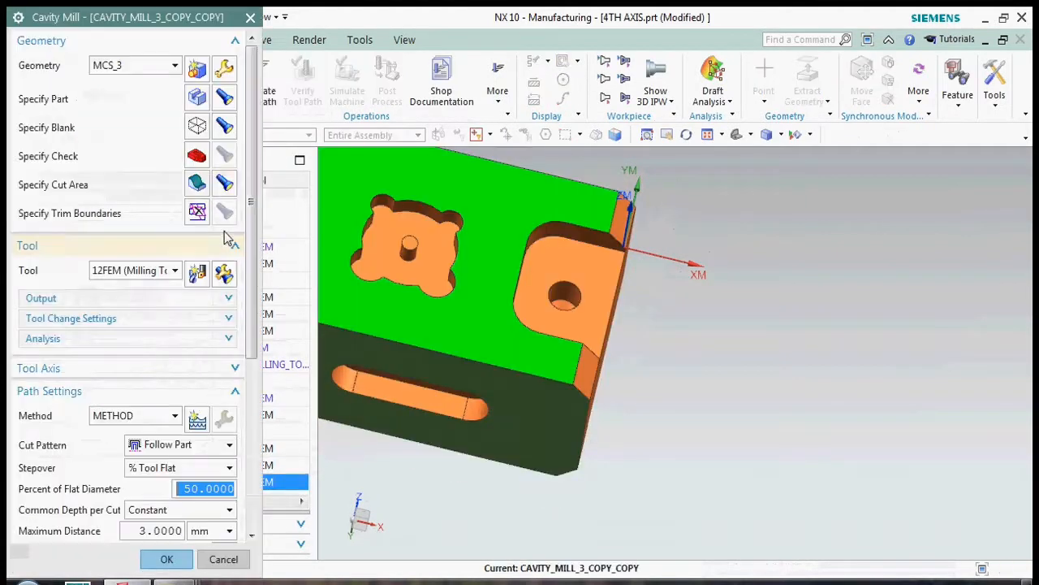
left_click(225, 184)
left_click(475, 294)
middle_click_drag(475, 294, 453, 318)
left_click(453, 317)
left_click(484, 399)
middle_click_drag(484, 399, 397, 424)
left_click(490, 302, "shift")
left_click(152, 269)
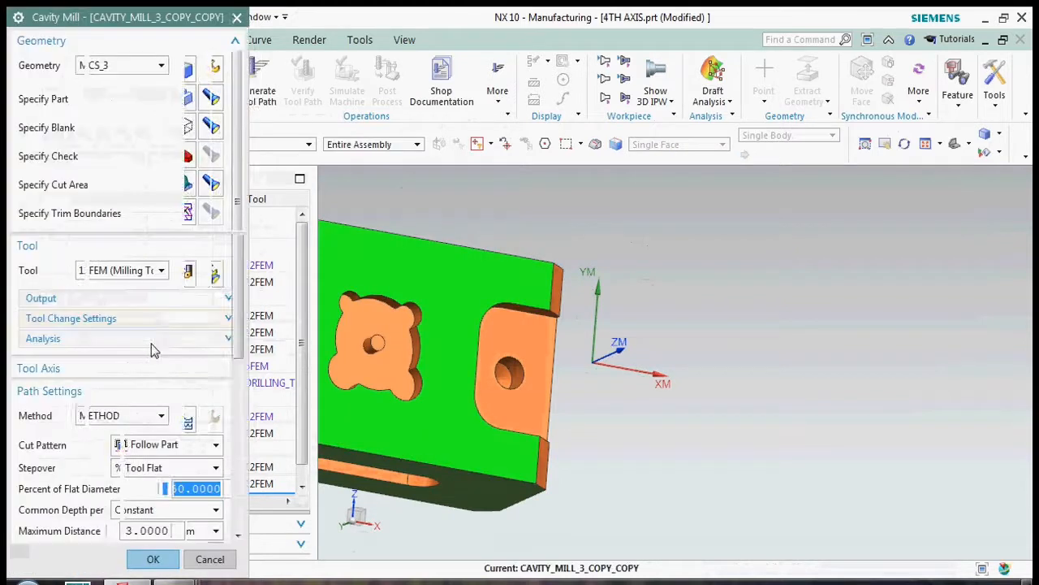
Assign the 6FEM tool, set the maximum distance per cut to 0.7 mm, and open the cut levels
left_click(158, 271)
left_click(149, 315)
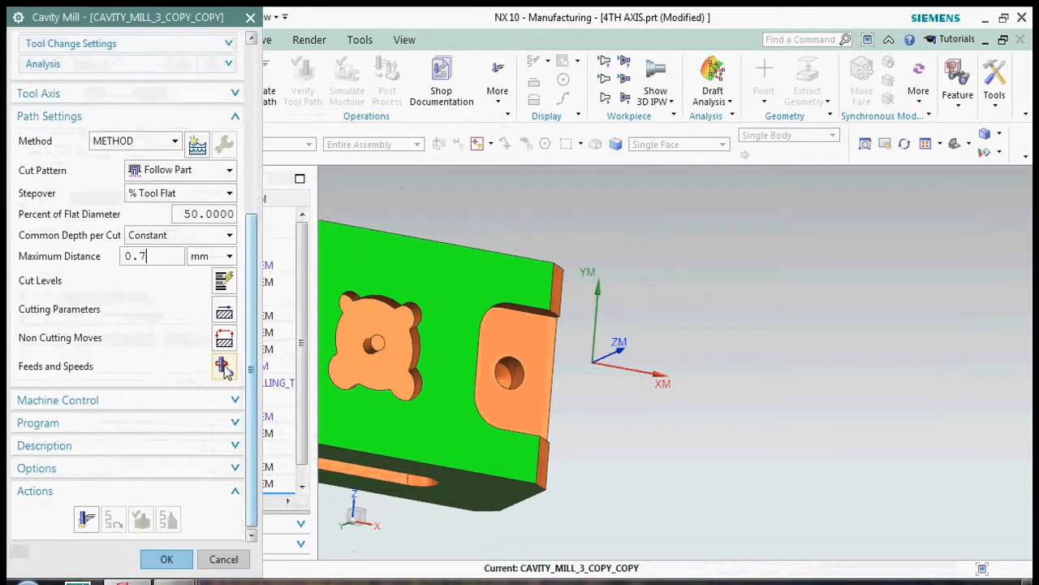
left_click(224, 280)
left_click(179, 66)
left_click(159, 84)
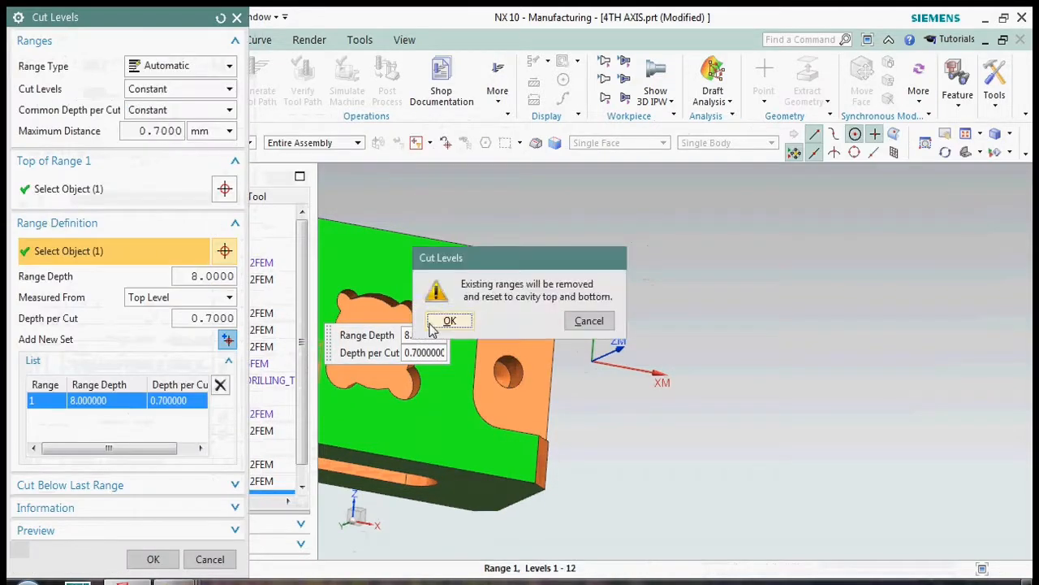
left_click(457, 320)
left_click(193, 414)
left_click(220, 385)
left_click(221, 385)
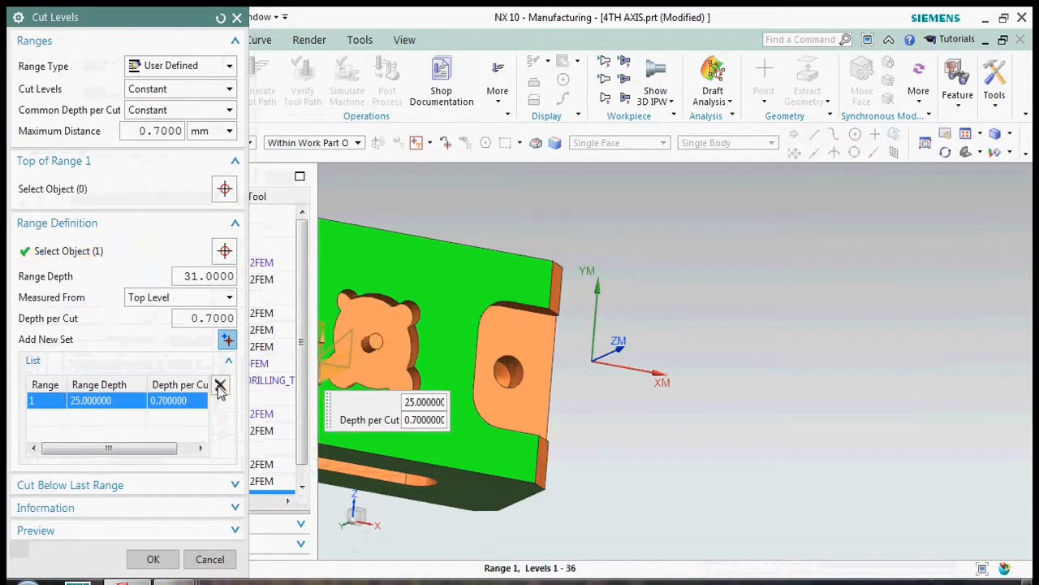
Reset the ranges to automatic, reduce them to one 6 mm range ending at the closed pocket's floor, and generate the tool path
left_click(179, 66)
left_click(158, 84)
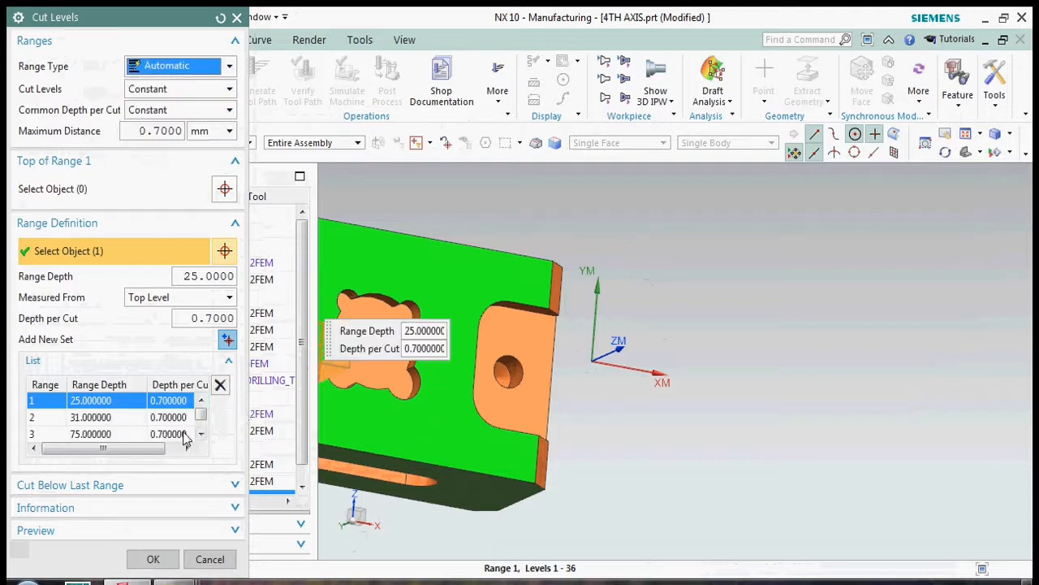
left_click(220, 384)
left_click(136, 403)
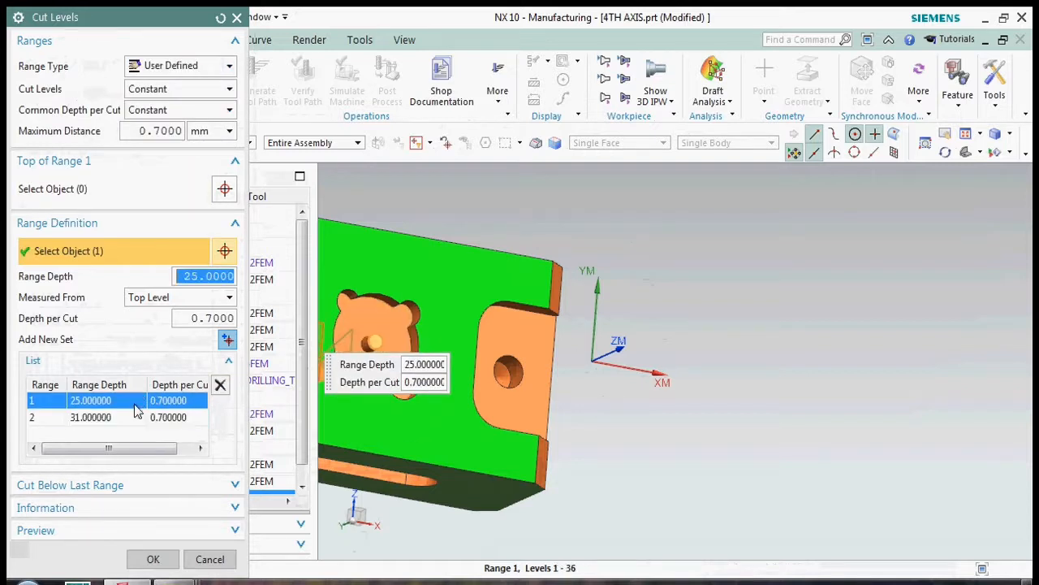
left_click(92, 189)
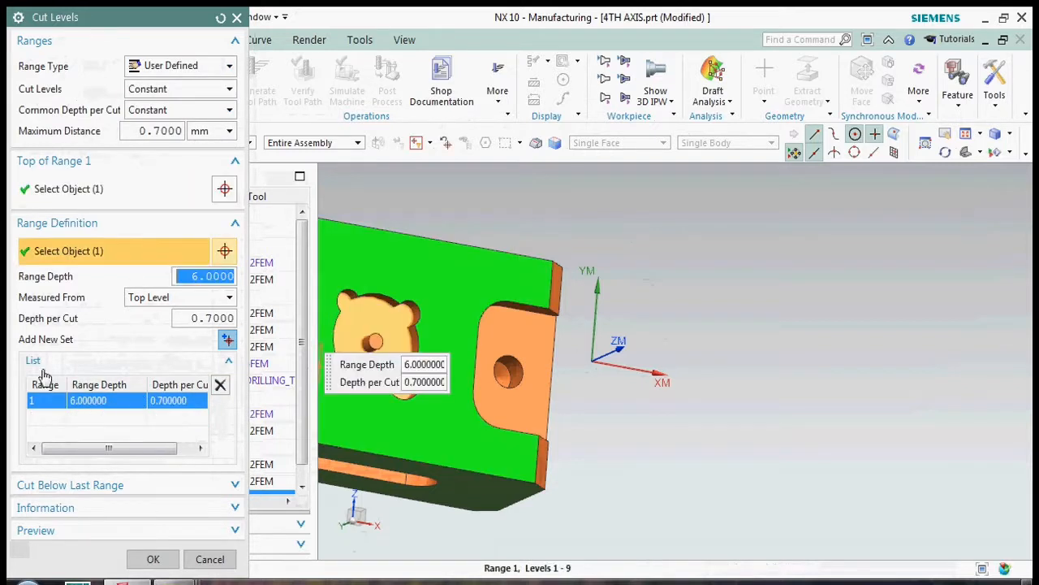
left_click(152, 560)
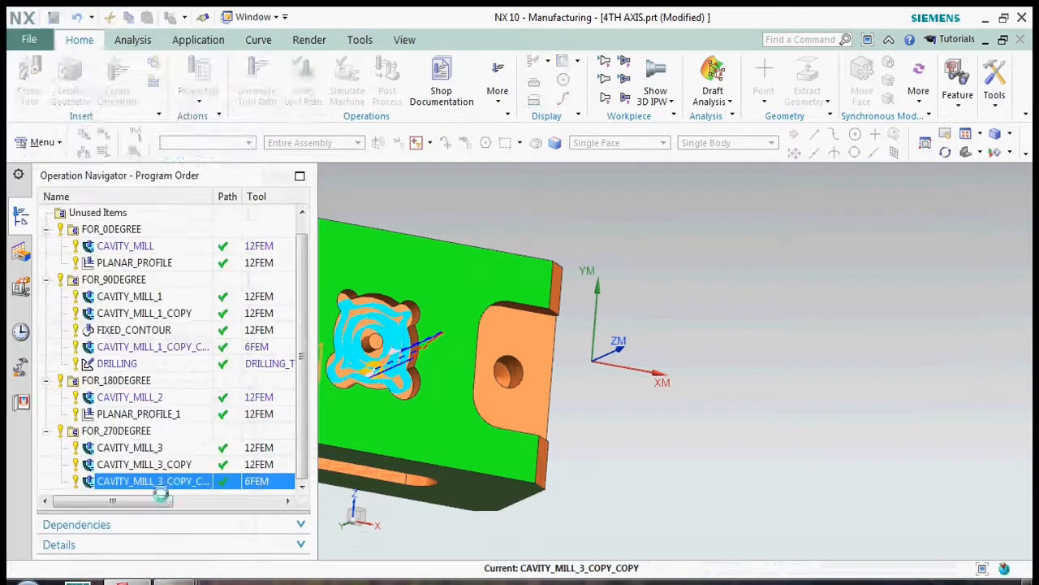
Insert a drill-type Drilling operation after the last cavity mill of the FOR_270DEGREE program
right_click(166, 485)
mouse_move(268, 320)
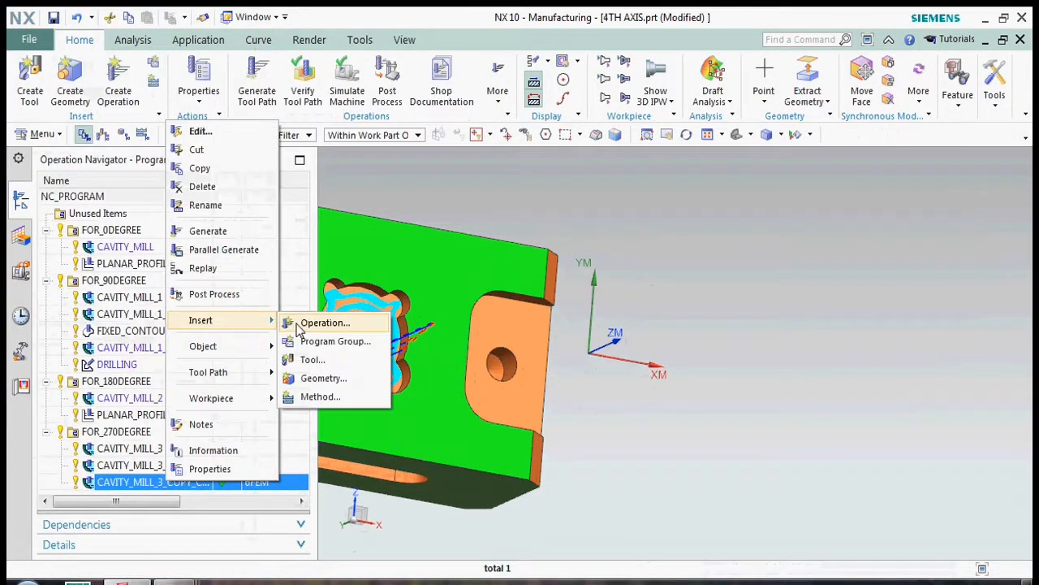
left_click(351, 323)
left_click(132, 65)
left_click(49, 167)
left_click(112, 125)
left_click(97, 395)
Set the drilling geometry to MCS_3 and specify the hole in the open pocket's floor
left_click(162, 67)
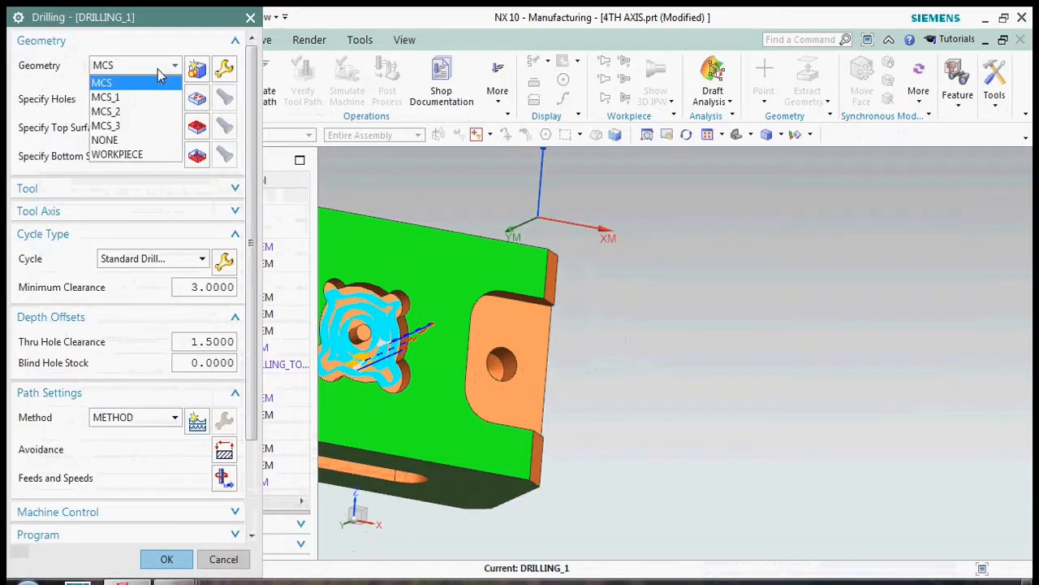
left_click(146, 125)
left_click(196, 98)
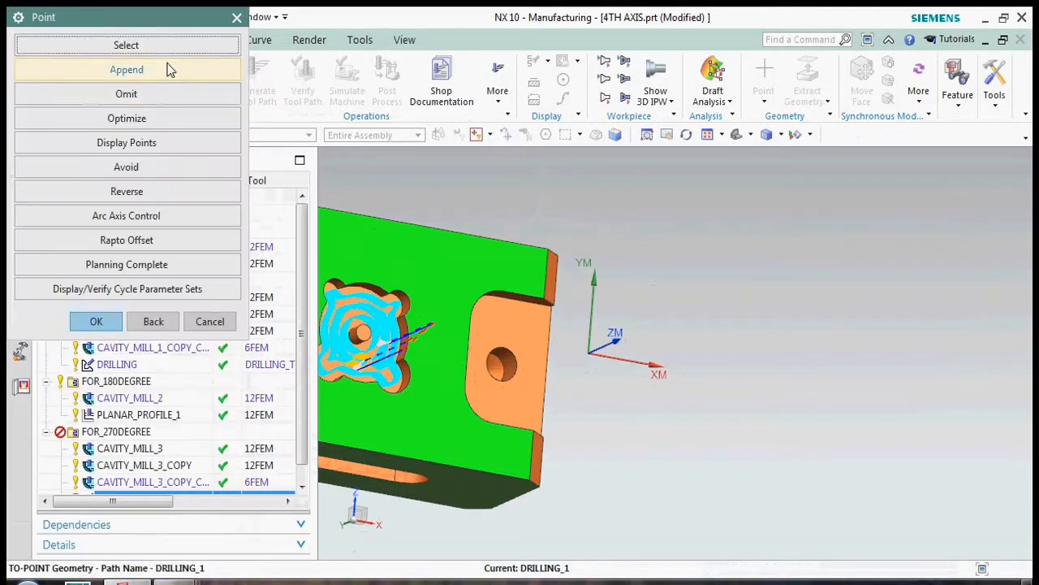
left_click(167, 68)
left_click(106, 343)
left_click(109, 302)
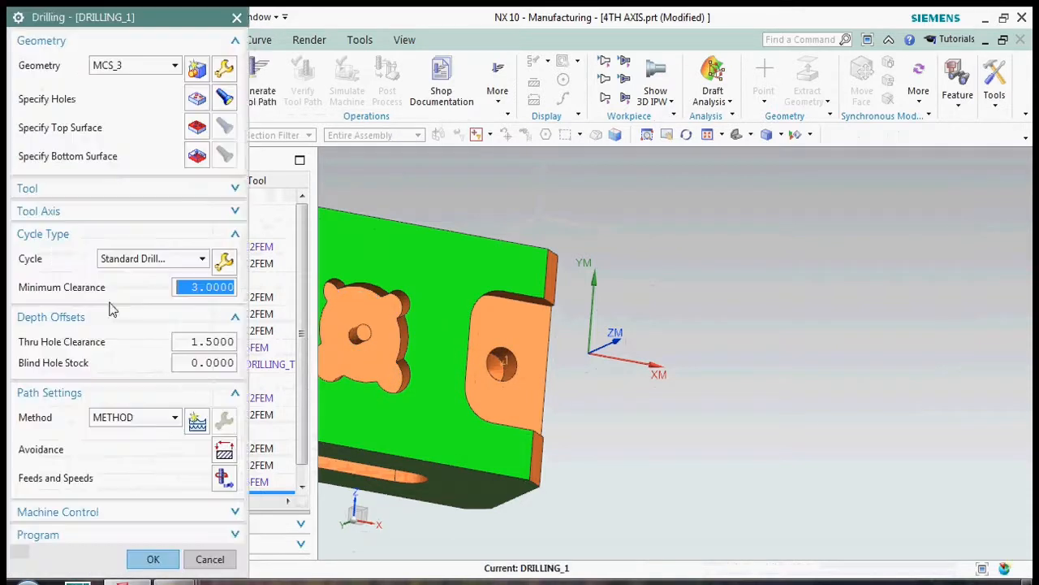
Assign the existing drilling tool to DRILLING_1, then generate and accept its tool path
left_click(121, 188)
left_click(130, 213)
left_click(134, 274)
scroll(134, 371, "down", 4)
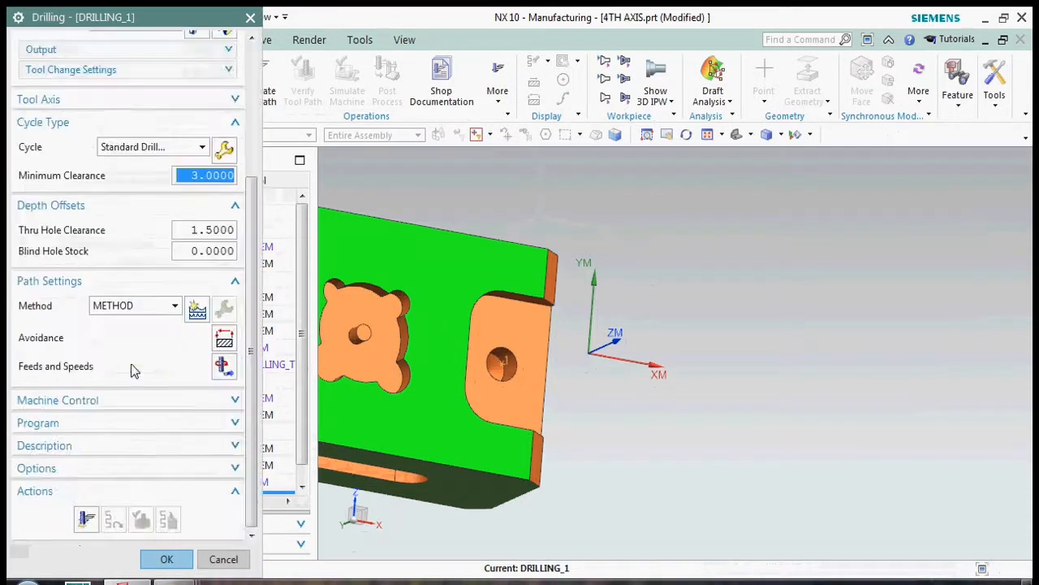
left_click(166, 559)
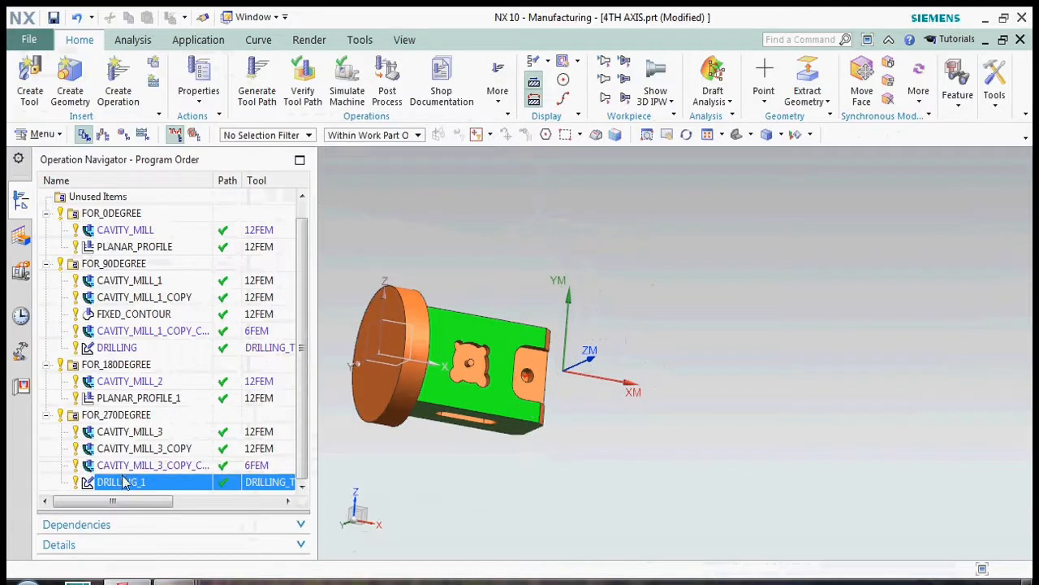
Verify the four FOR_270DEGREE operations in a 2D Dynamic simulation and compare the result with the part
left_click(137, 464, "ctrl")
left_click(137, 432, "shift")
right_click(140, 431)
mouse_move(183, 366)
left_click(286, 423)
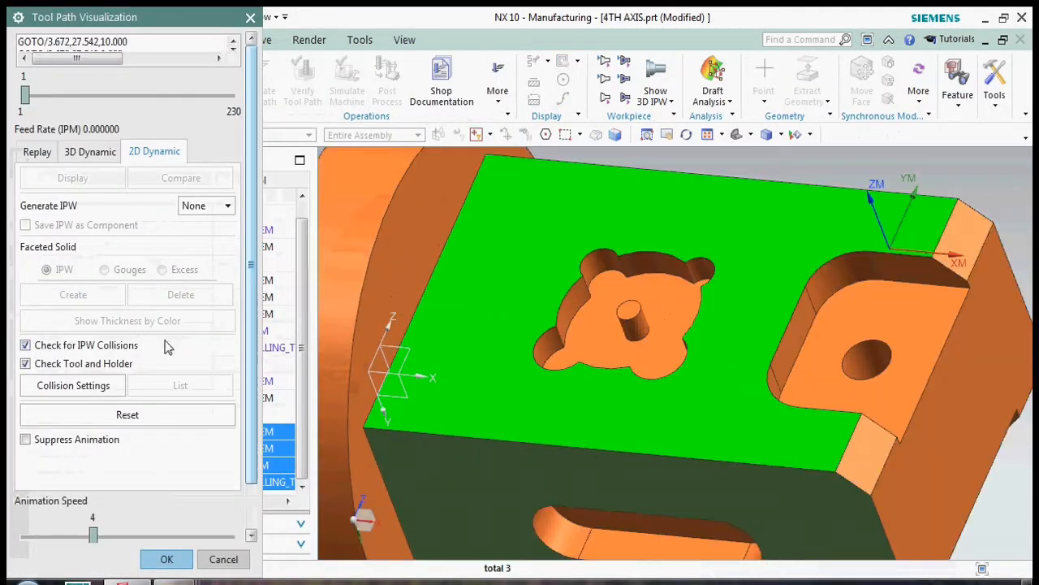
scroll(168, 343, "down", 1)
left_click(126, 526)
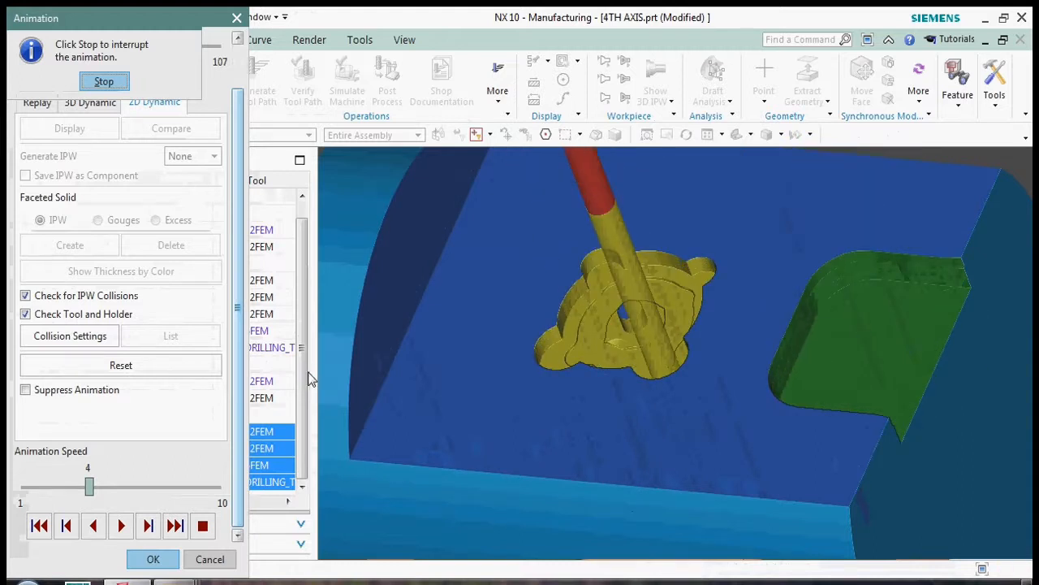
left_click(197, 133)
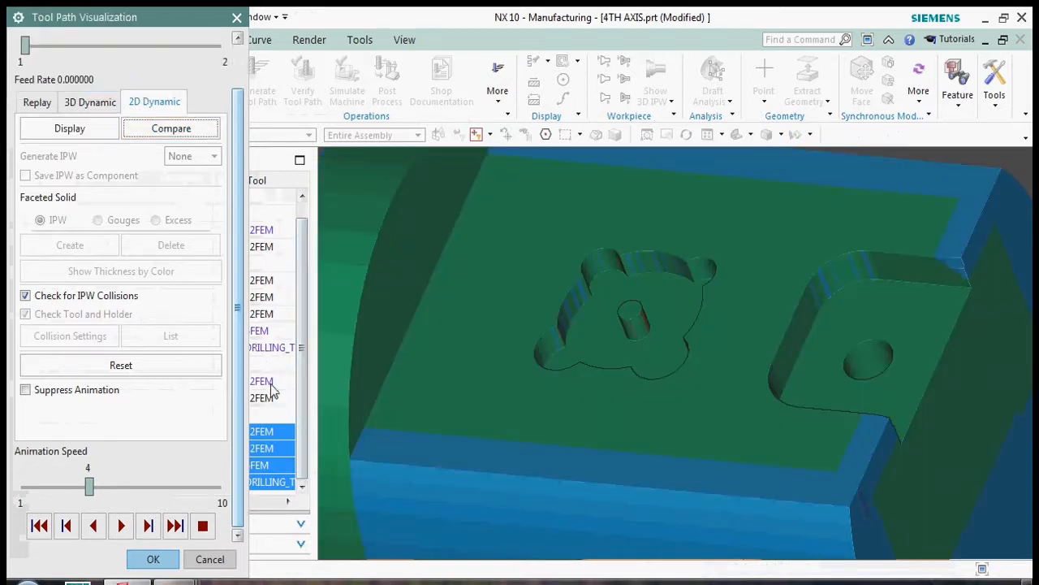
left_click(153, 559)
Insert a mill_contour Fixed Contour operation after CAVITY_MILL_3_COPY
left_click(118, 448)
right_click(118, 448)
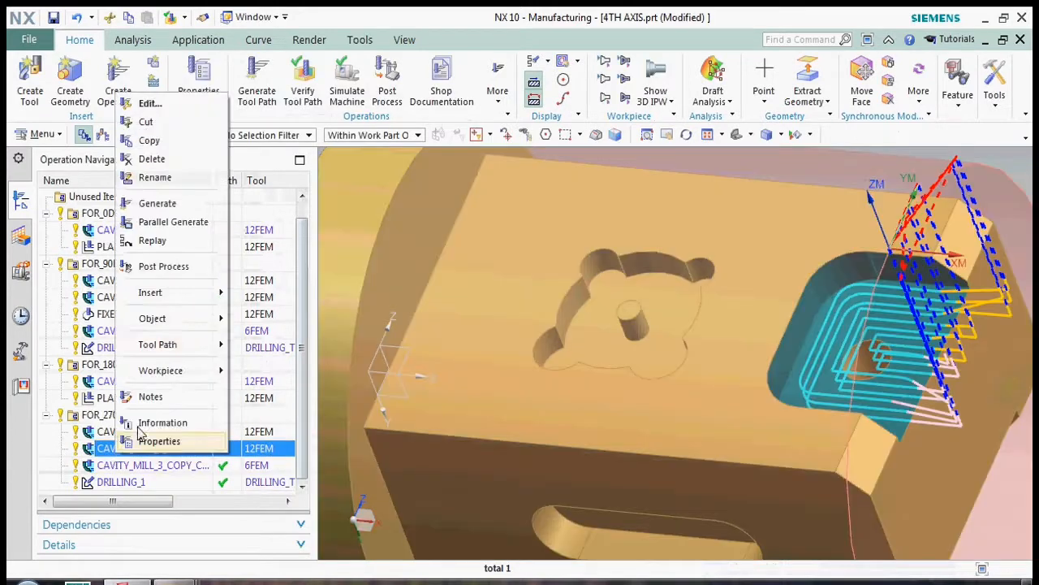
left_click(241, 289)
left_click(126, 65)
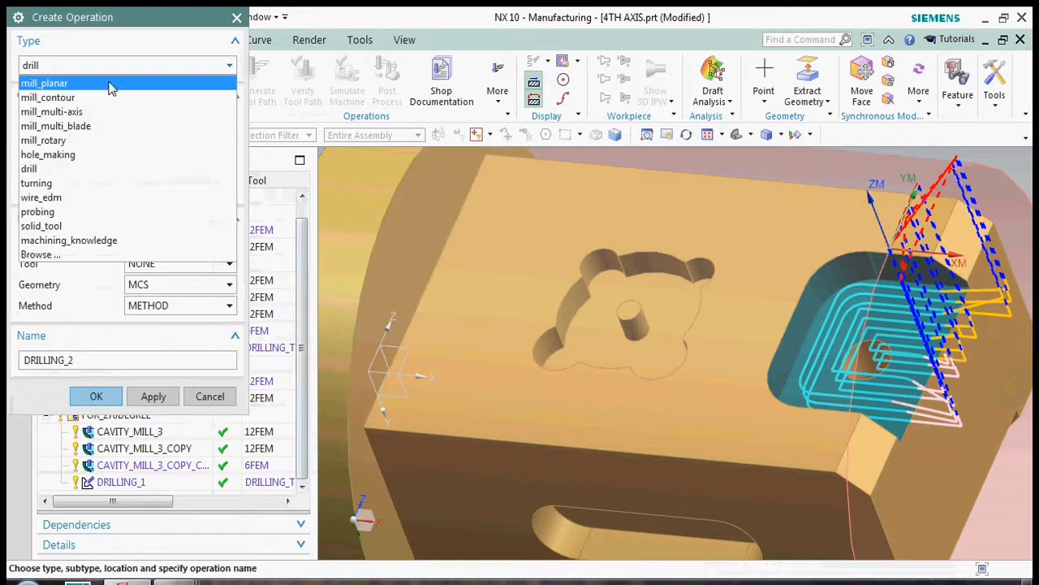
left_click(106, 96)
left_click(115, 419)
Set the fixed contour's geometry to MCS_3 and specify the solid body as its part
left_click(142, 69)
left_click(134, 126)
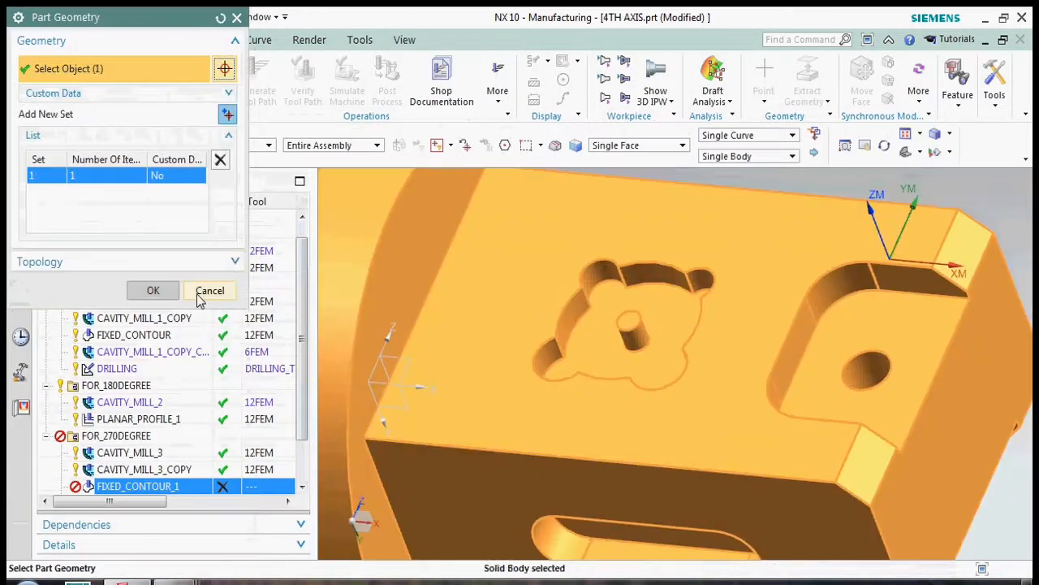
left_click(163, 291)
Specify the two chamfer faces beside the open pocket as the fixed contour's cut area
left_click(196, 156)
left_click(864, 468)
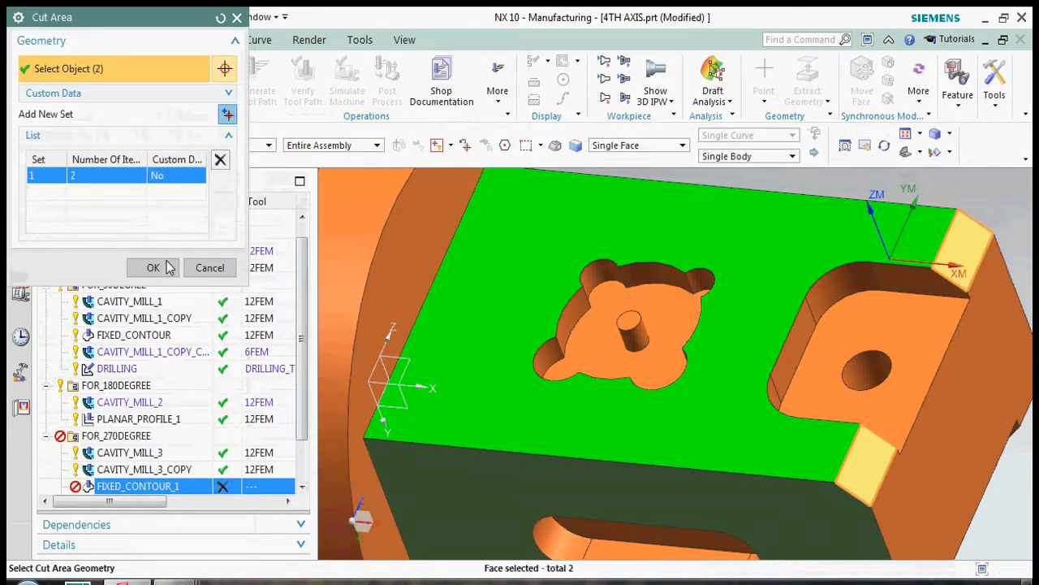
left_click(153, 268)
Use the Area Milling drive method with zig zag cuts, 0.3 mm stepover and the cut angle along an X-axis vector
left_click(179, 212)
left_click(175, 273)
left_click(138, 224)
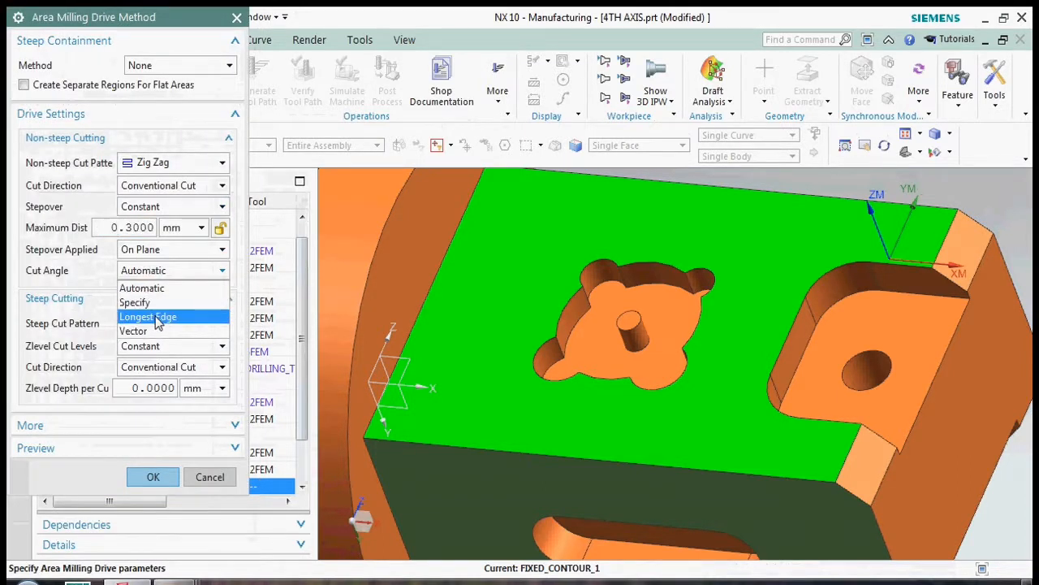
left_click(134, 330)
scroll(512, 252, "down", 4)
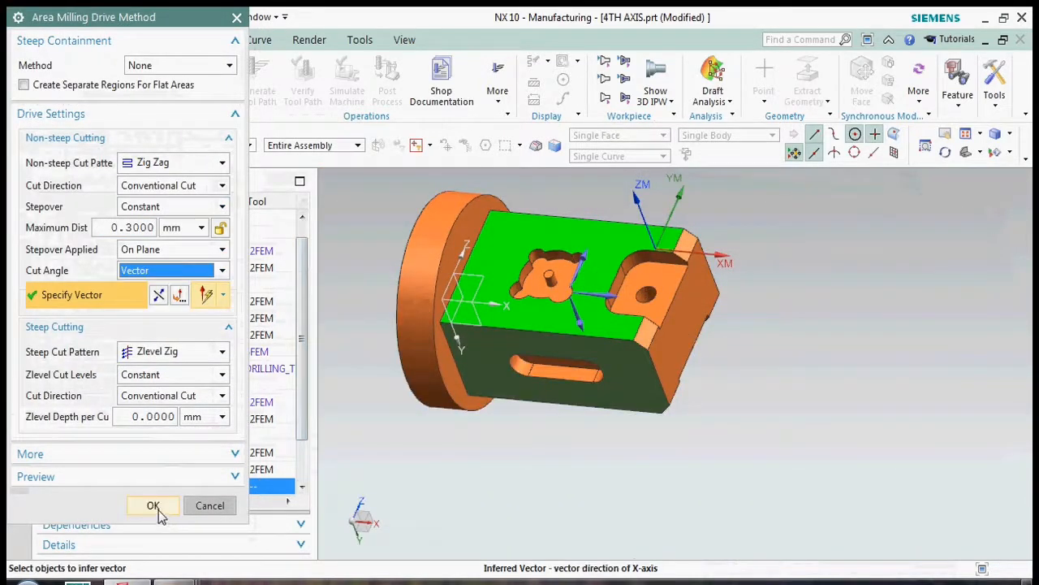
left_click(153, 505)
Assign the 12FEM tool to FIXED_CONTOUR_1, then generate and accept its tool path
left_click(87, 520)
left_click(519, 324)
left_click(82, 306)
left_click(122, 332)
left_click(139, 348)
scroll(122, 365, "down", 1)
left_click(166, 558)
scroll(663, 325, "up", 4)
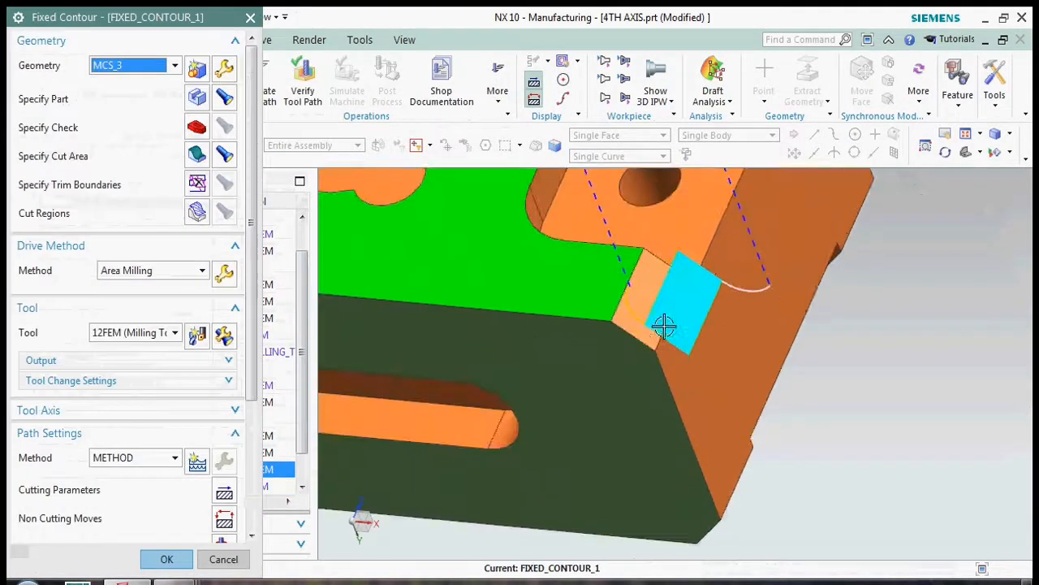
left_click(162, 559)
Simulate all five FOR_270DEGREE operations in 2D Dynamic at speed 5 and compare the machined stock with the part
left_click_drag(138, 481, 195, 415)
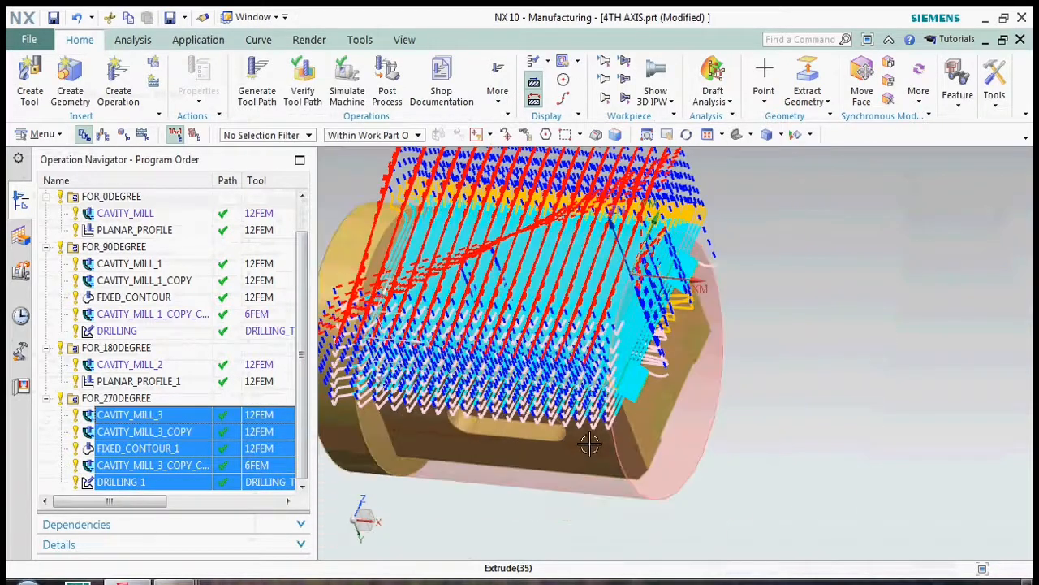
right_click(199, 398)
mouse_move(255, 350)
left_click(336, 409)
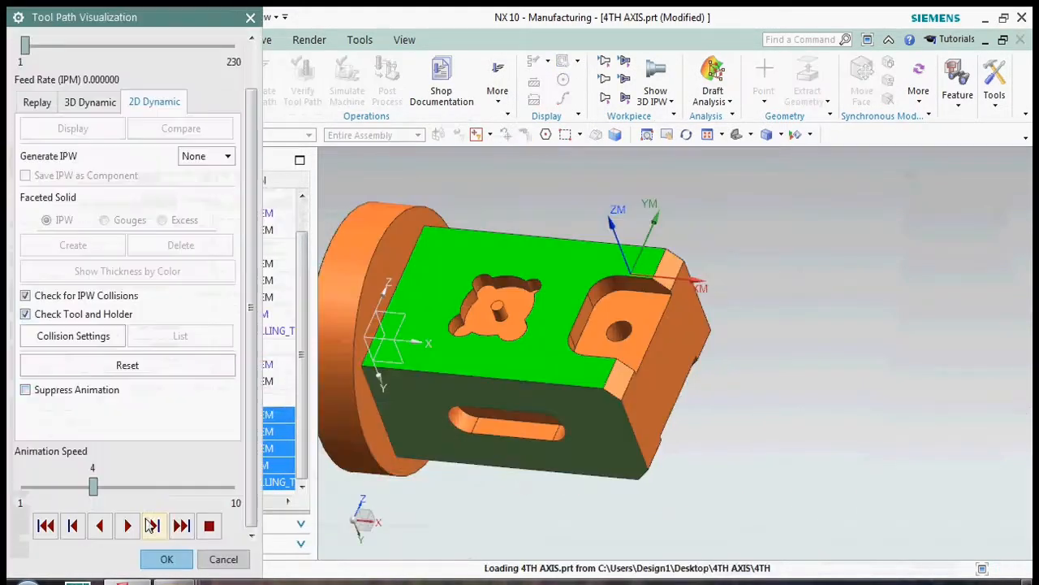
left_click(127, 526)
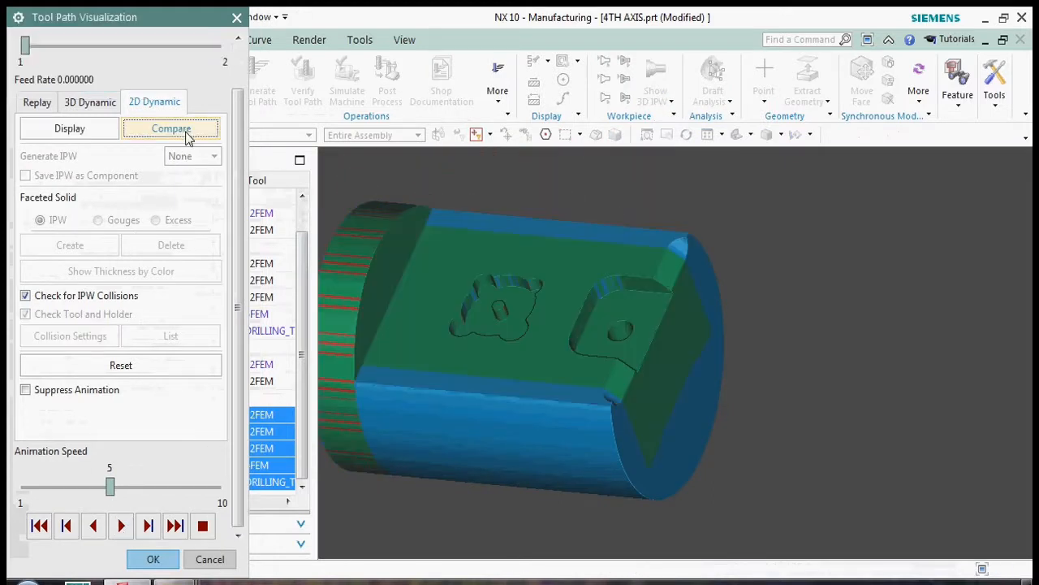
left_click(203, 563)
Review the tool paths of the FOR_0DEGREE and FOR_90DEGREE operations on the model
mouse_move(632, 343)
middle_mouse_down()
mouse_move(580, 355)
mouse_move(578, 325)
mouse_move(593, 359)
mouse_move(599, 354)
mouse_move(581, 304)
mouse_move(621, 341)
mouse_move(613, 351)
middle_mouse_up()
scroll(159, 313, "up", 2)
left_click(127, 231)
left_click(142, 248)
scroll(578, 304, "up", 2)
scroll(600, 353, "up", 3)
scroll(599, 354, "down", 3)
left_click(172, 267, "ctrl")
scroll(597, 337, "up", 3)
scroll(601, 345, "down", 5)
left_click(163, 298)
left_click(154, 331)
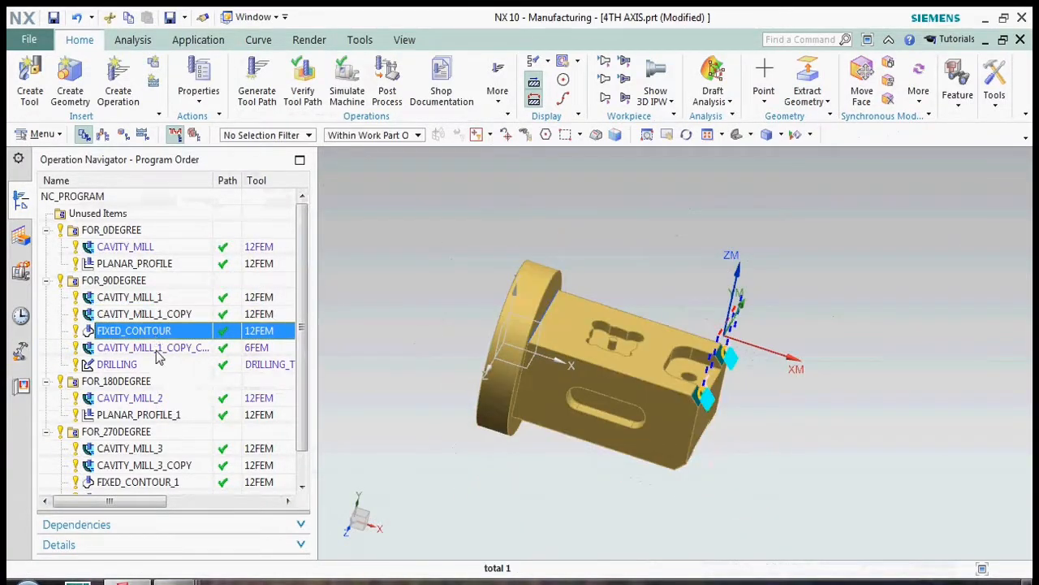
left_click(195, 367)
Examine the tool paths of CAVITY_MILL_2 and PLANAR_PROFILE_1 on the 180-degree face
left_click(137, 387)
left_click(129, 396)
middle_click_drag(662, 341, 650, 432)
scroll(674, 318, "up", 3)
left_click(167, 414)
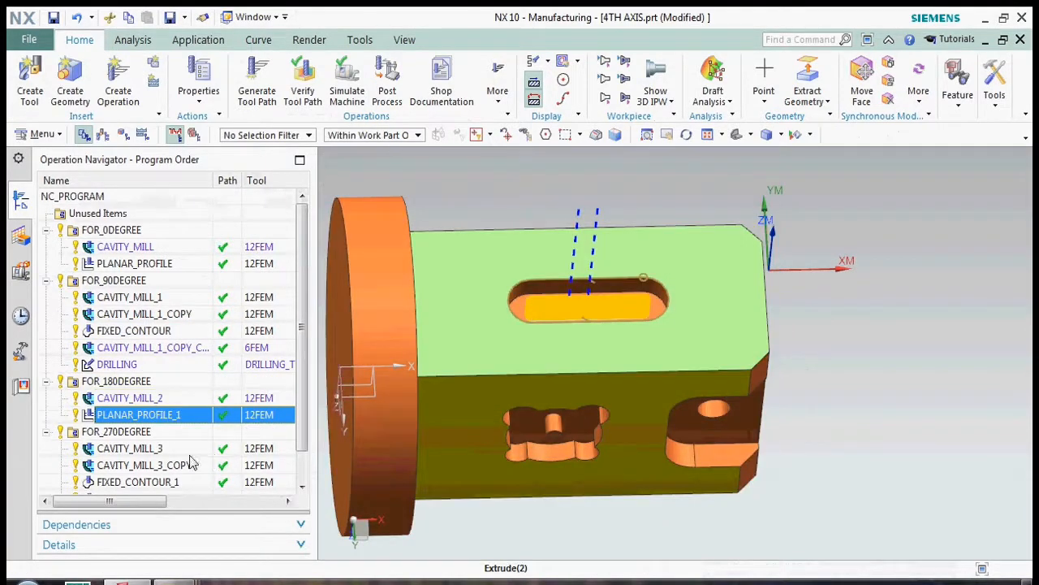
Review the tool paths of the FOR_270DEGREE operations one after another
left_click(162, 449)
scroll(594, 329, "down", 3)
middle_click_drag(594, 329, 584, 392)
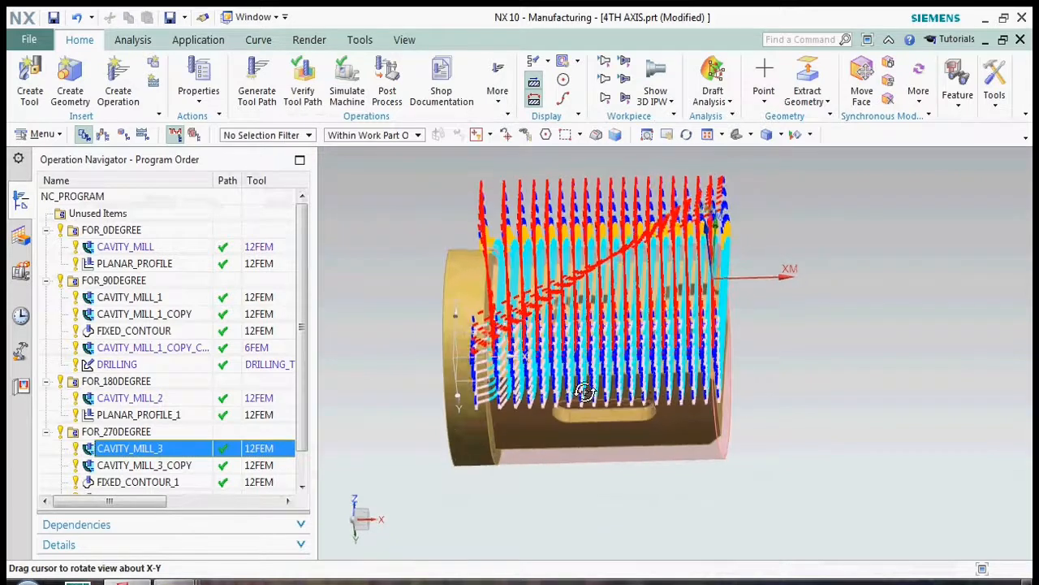
left_click(212, 468)
scroll(208, 490, "down", 1)
left_click(197, 450)
left_click(196, 467)
left_click(199, 483)
middle_click_drag(658, 374, 649, 451)
Compare one cavity mill tool path from each of the four angle programs
left_click(174, 214)
middle_click_drag(601, 324, 635, 380)
left_click(218, 267)
left_click(163, 365)
left_click(174, 431)
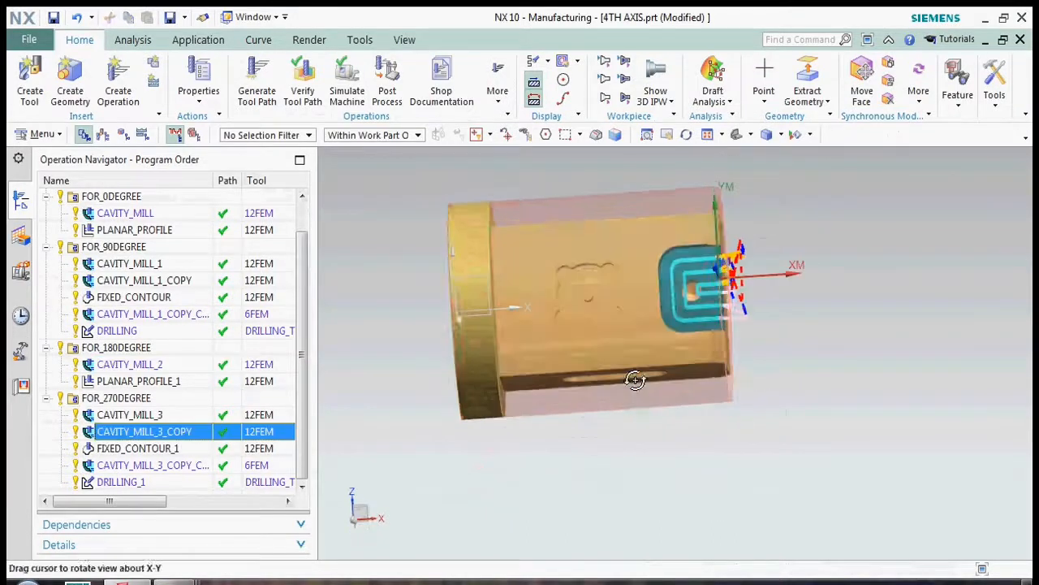
Clear the operation selection and save the part file
left_click(42, 423)
scroll(407, 396, "down", 1)
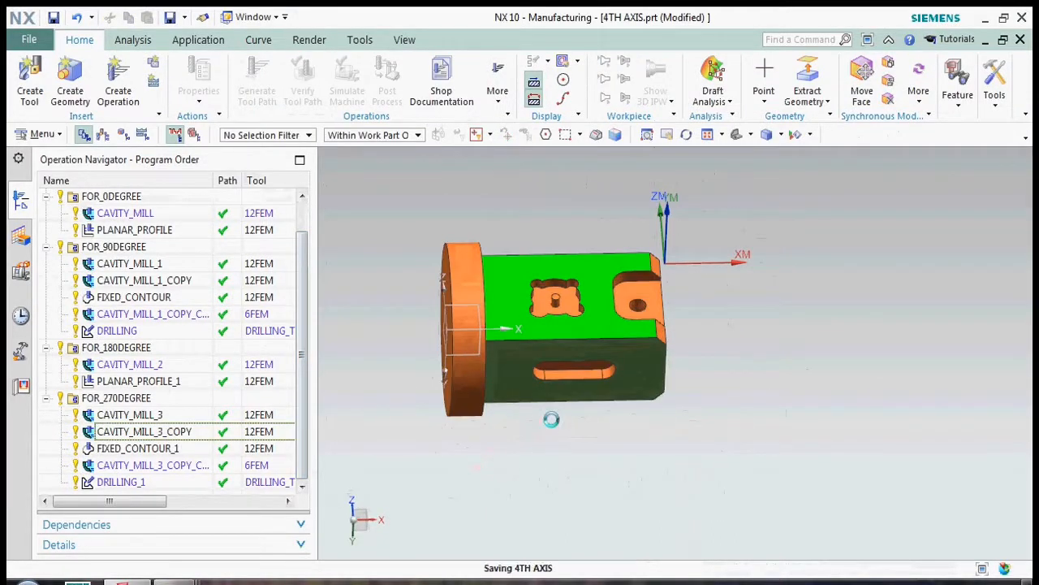